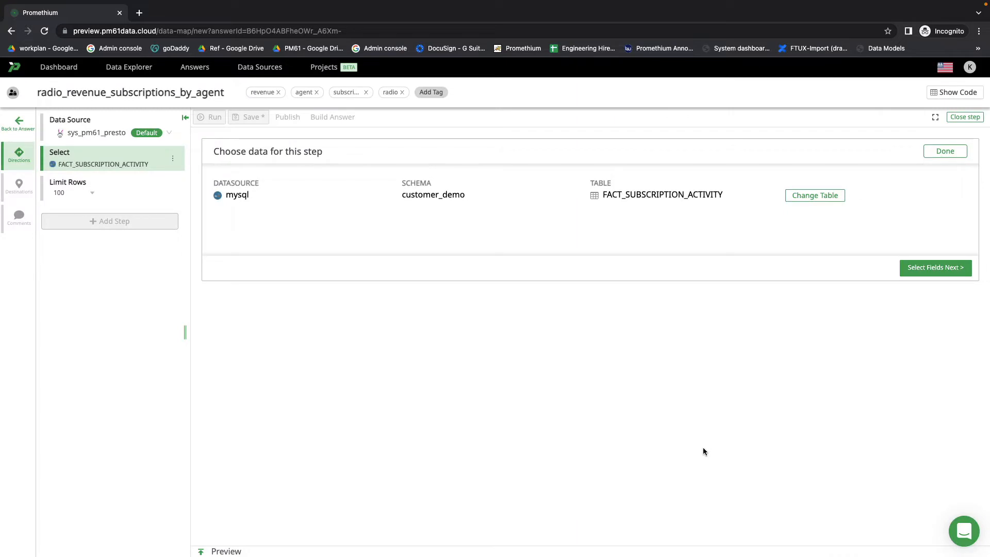
Include all fields of FACT_SUBSCRIPTION_ACTIVITY in the select step and finish the field selection
left_click(934, 270)
scroll(459, 350, "down", 2)
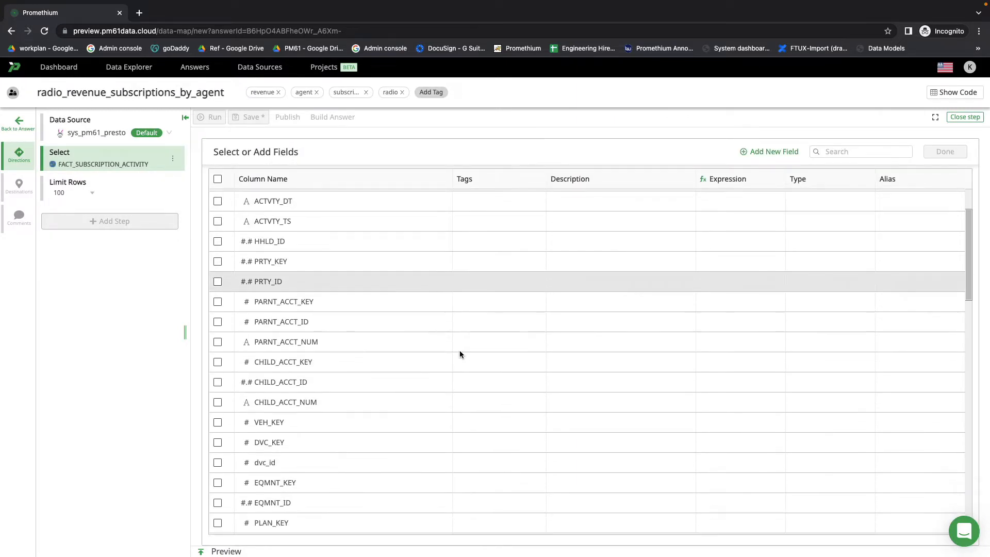
scroll(460, 351, "up", 1)
scroll(459, 351, "down", 3)
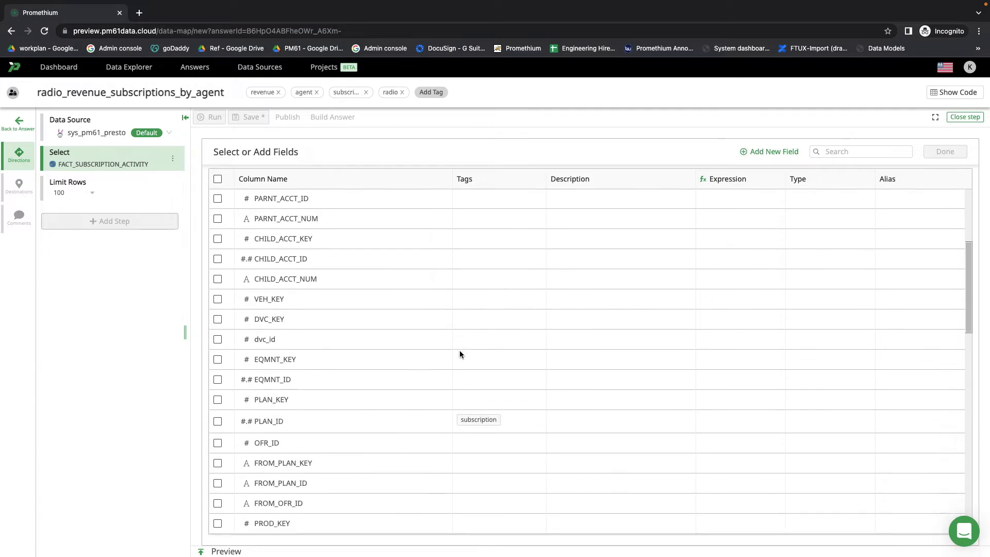
scroll(459, 354, "up", 4)
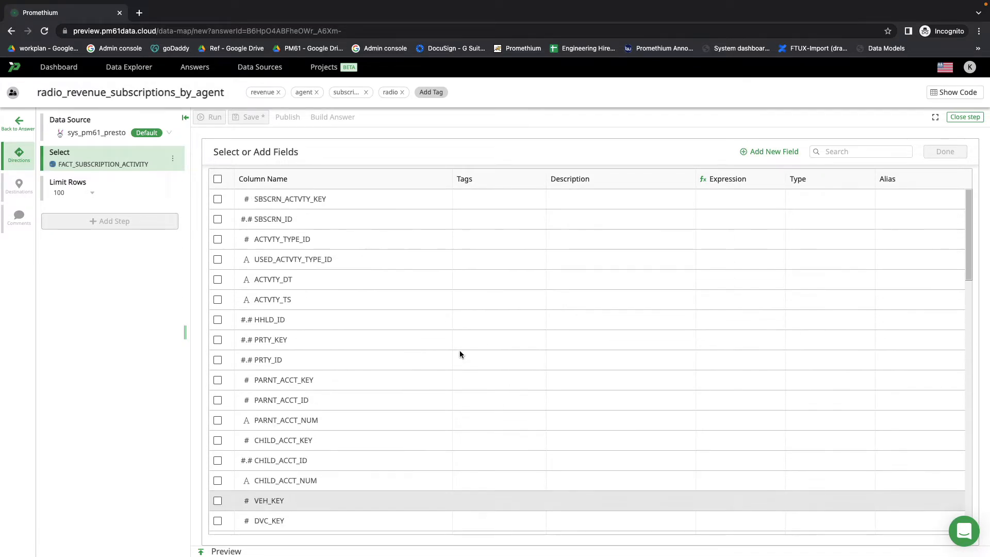
left_click(217, 179)
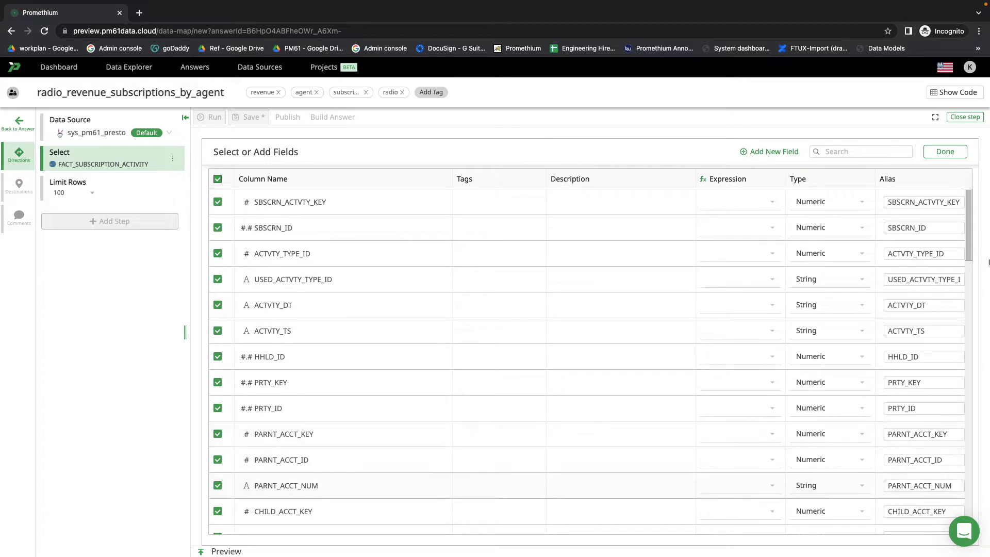
left_click(945, 152)
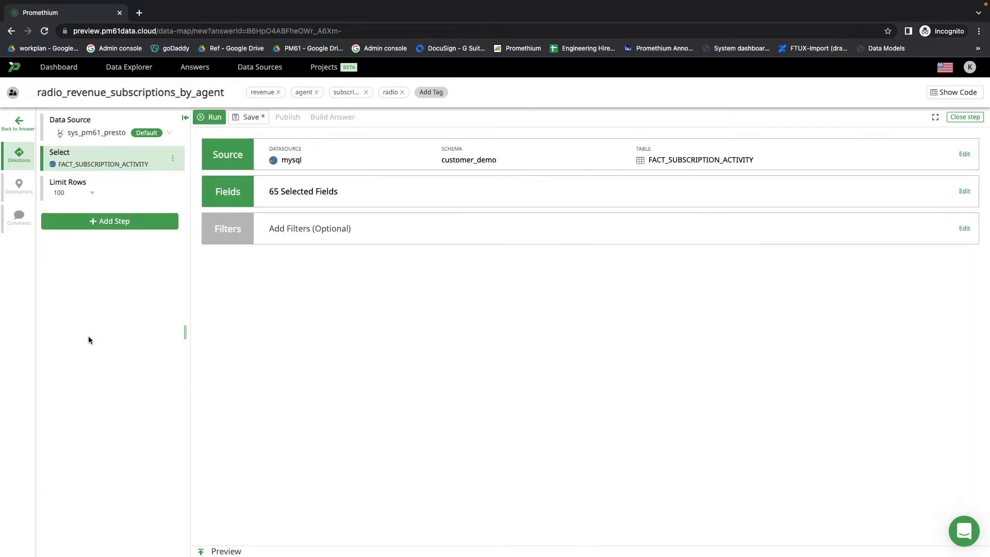
Add a left join step after the FACT_SUBSCRIPTION_ACTIVITY select step and start choosing its table
left_click(118, 222)
left_click(102, 244)
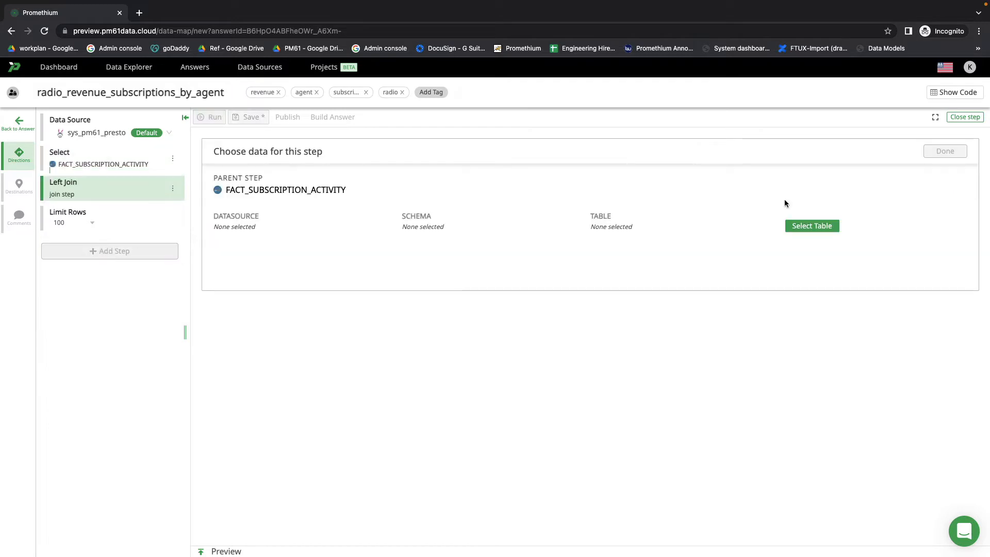
left_click(815, 227)
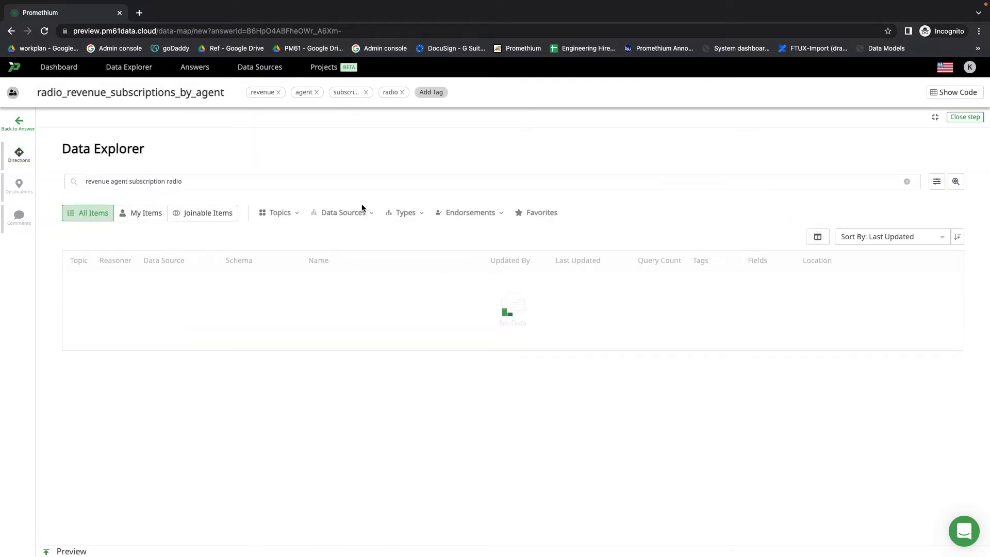
Filter the table search results to endorsed items only and sort them by Reasoner Score
left_click(472, 215)
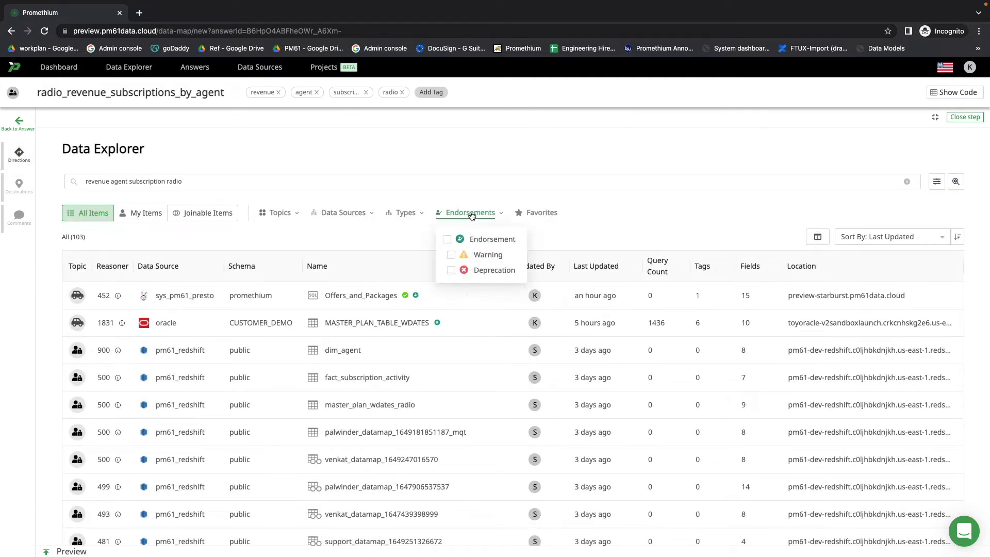
left_click(447, 240)
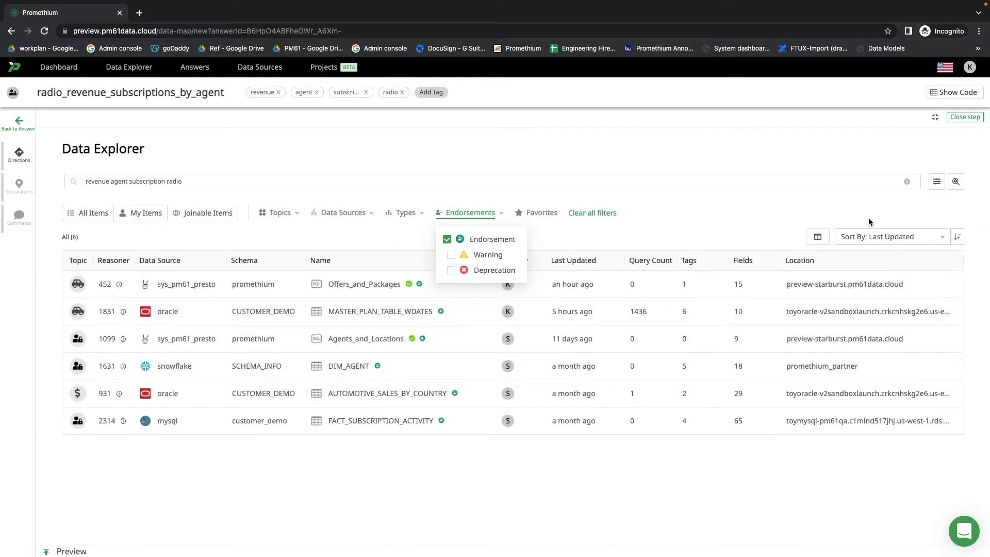
left_click(681, 220)
left_click(896, 236)
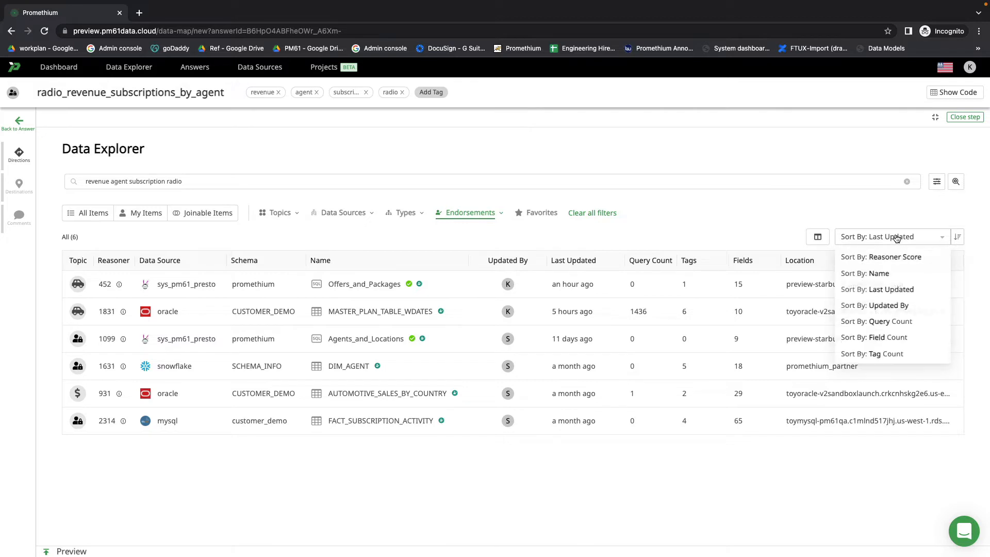
left_click(871, 259)
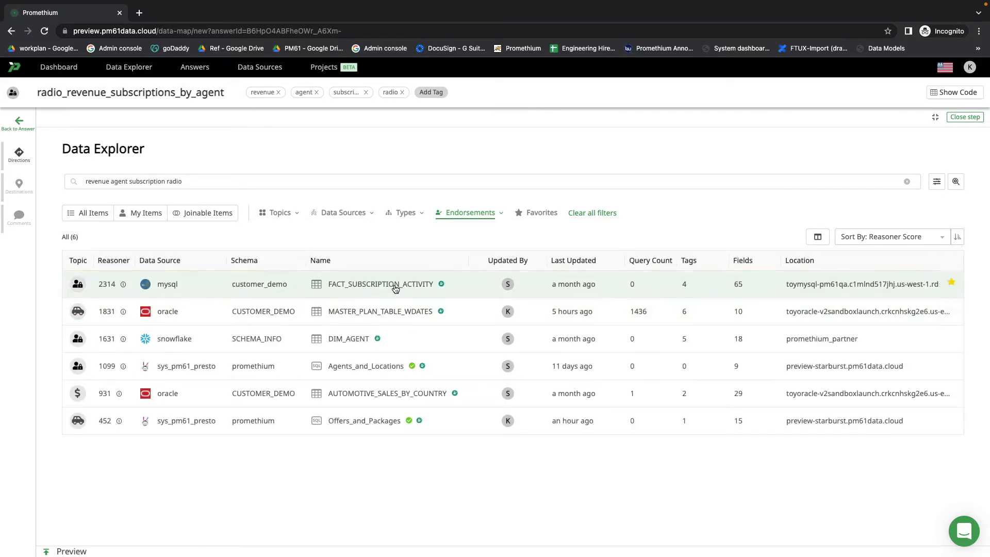
Open the details of MASTER_PLAN_TABLE_WDATES and read its full description
left_click(375, 313)
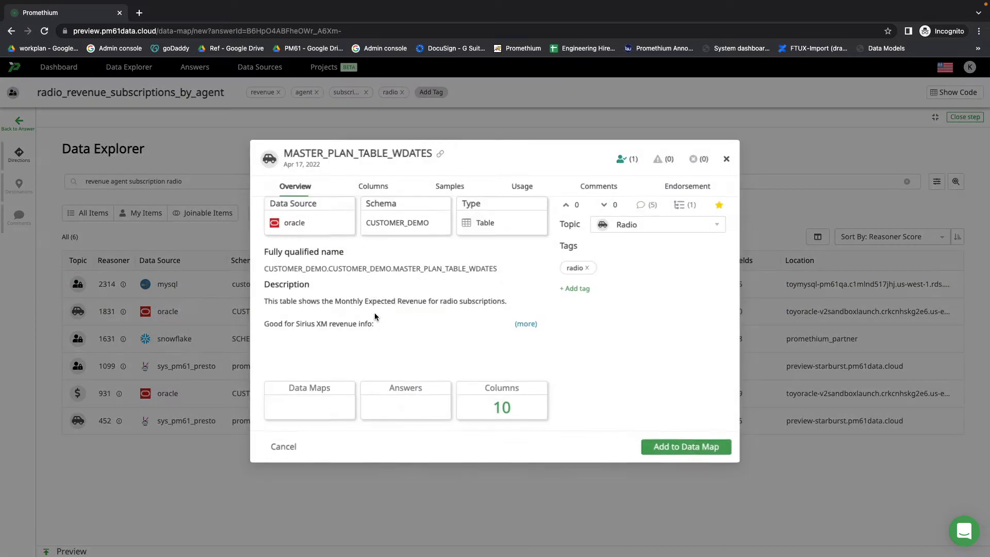
left_click(527, 324)
scroll(428, 336, "down", 2)
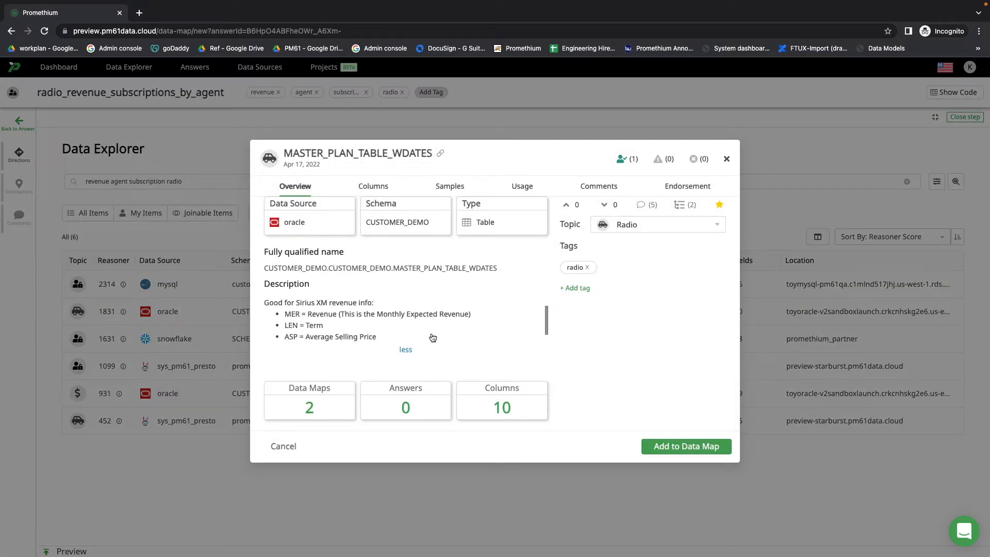
scroll(433, 336, "up", 2)
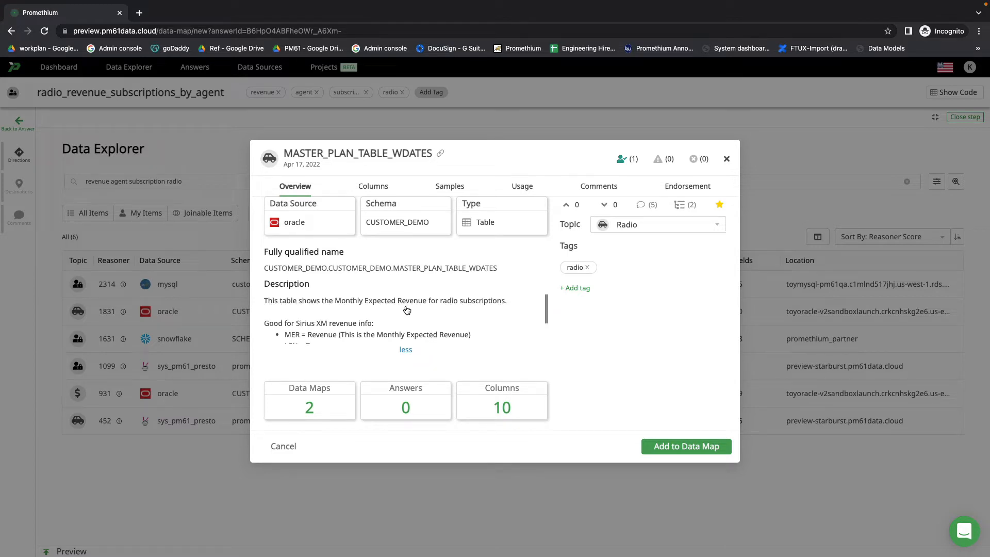
scroll(420, 326, "down", 2)
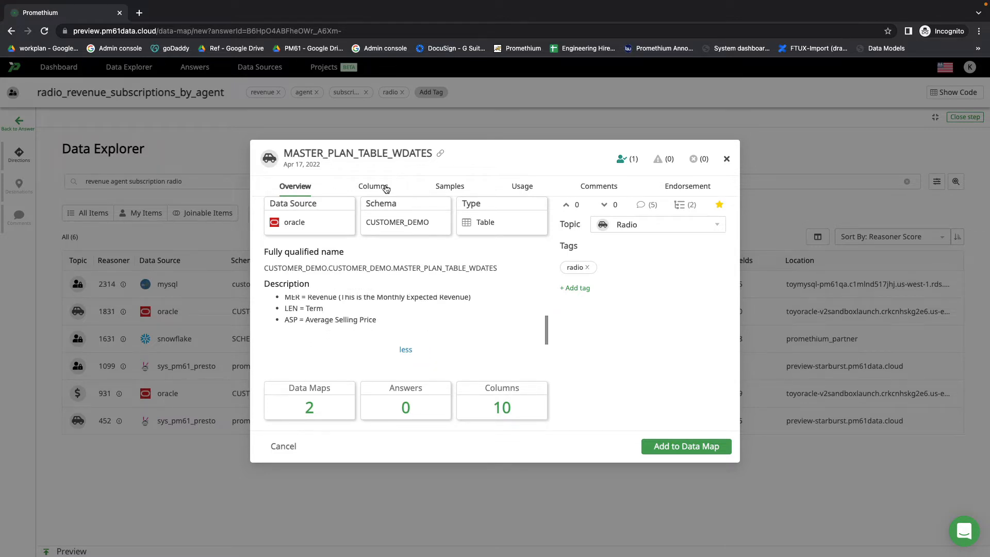
Examine the sample rows of MASTER_PLAN_TABLE_WDATES across its columns
left_click(449, 188)
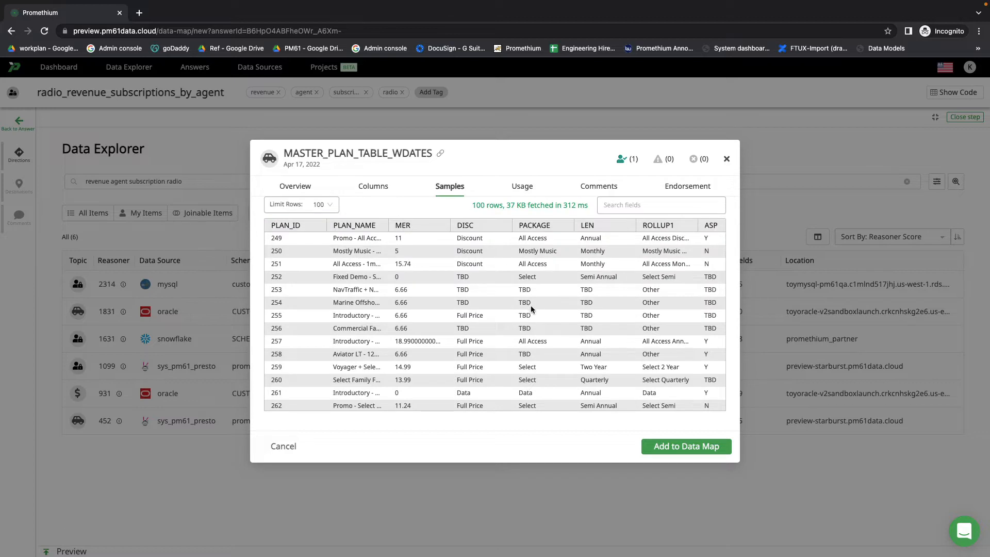
scroll(531, 311, "down", 2)
scroll(531, 311, "up", 2)
scroll(531, 311, "right", 1)
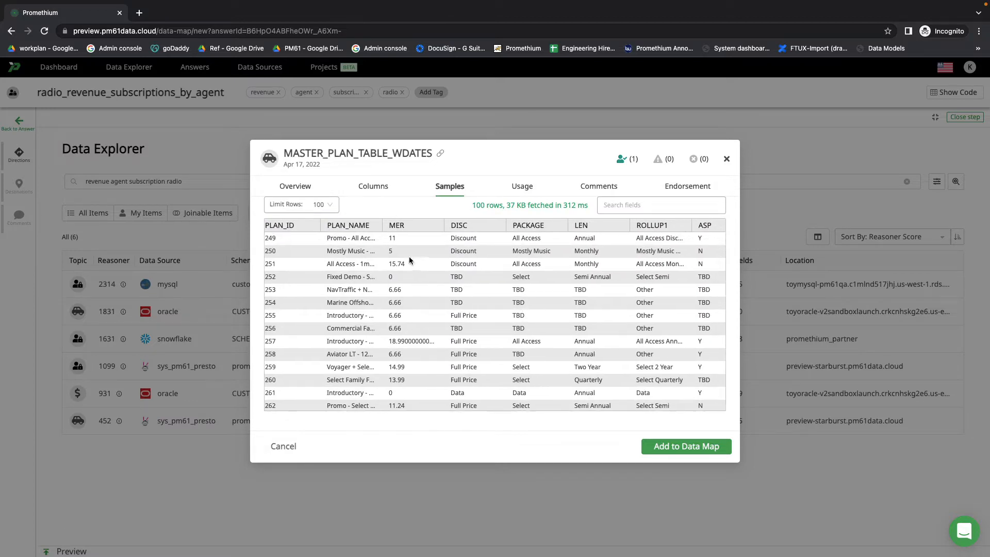
scroll(539, 311, "right", 3)
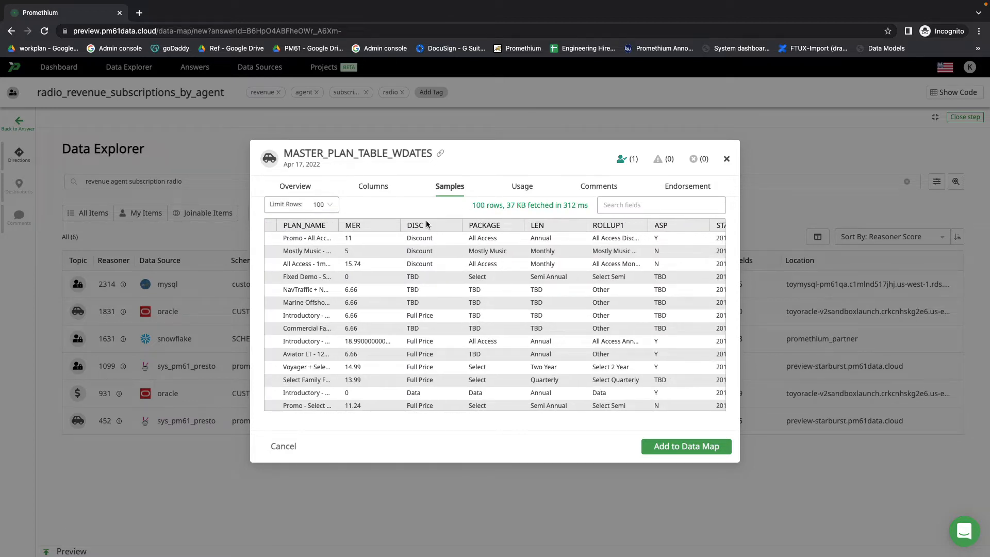
Review the column list and the comments of MASTER_PLAN_TABLE_WDATES
left_click(379, 190)
scroll(583, 322, "down", 2)
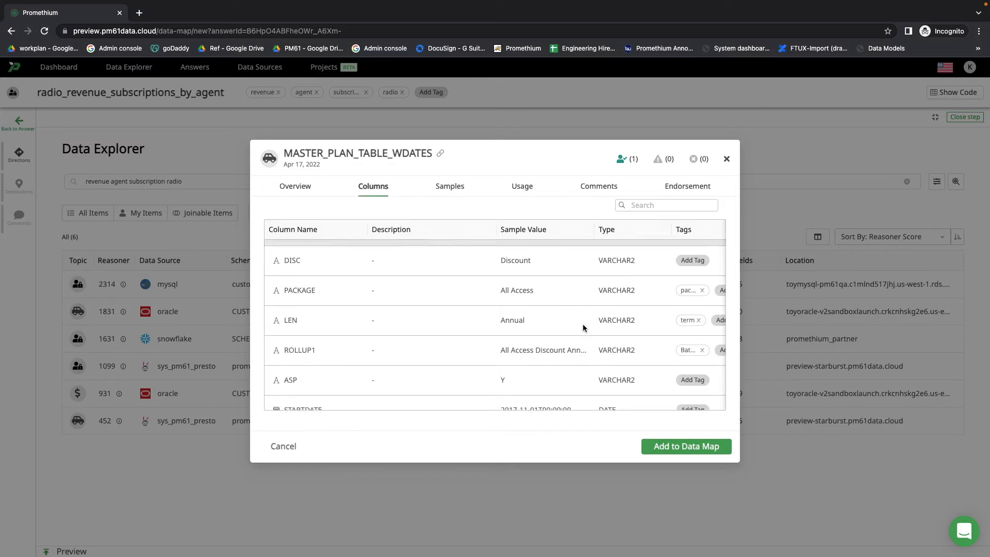
scroll(584, 320, "up", 2)
left_click(598, 187)
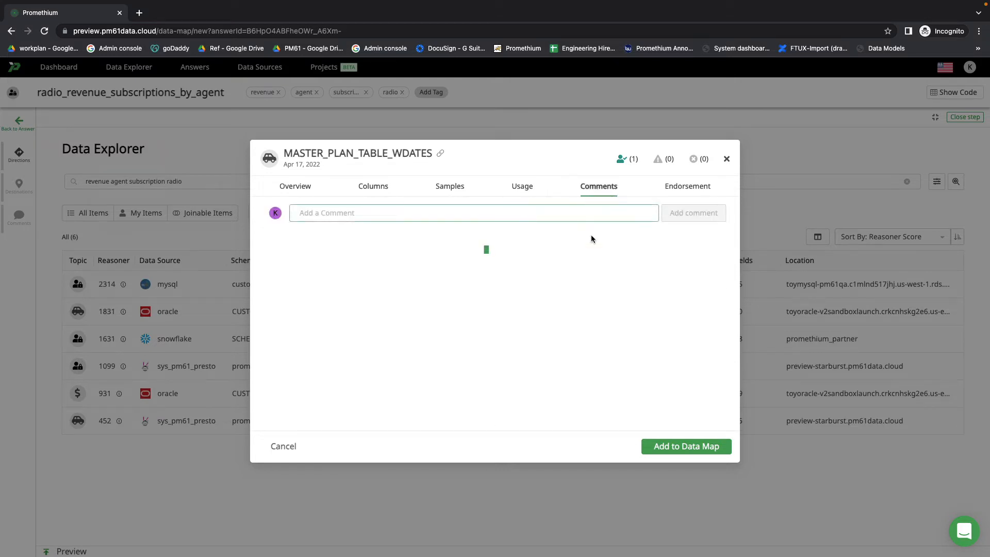
scroll(327, 316, "up", 2)
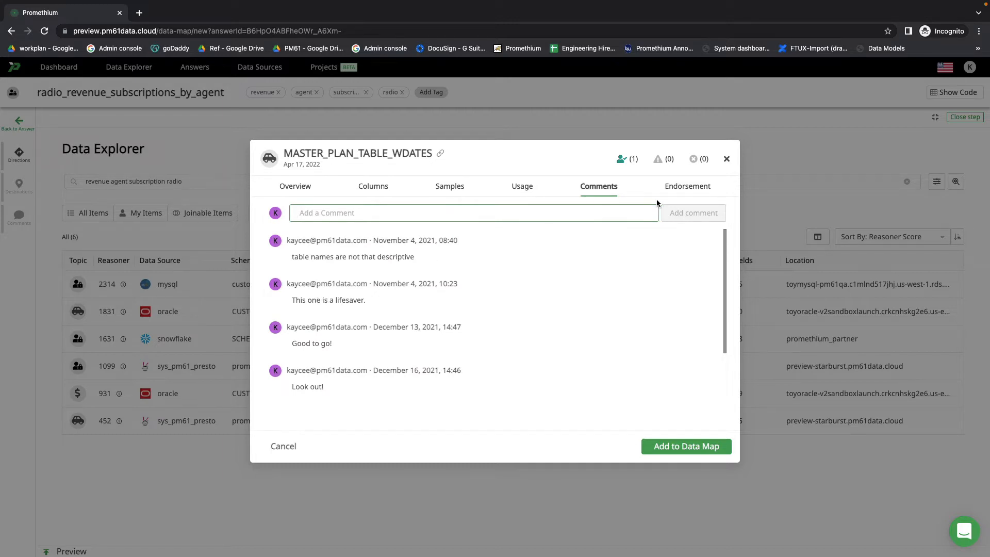
Add MASTER_PLAN_TABLE_WDATES to the data map as the left join's table and continue to the join type settings
left_click(668, 447)
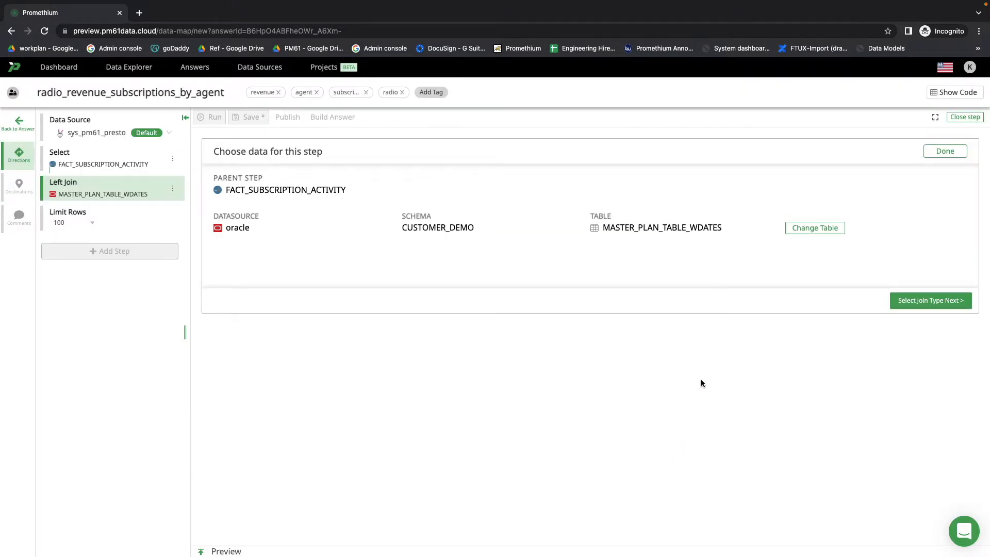
left_click(934, 301)
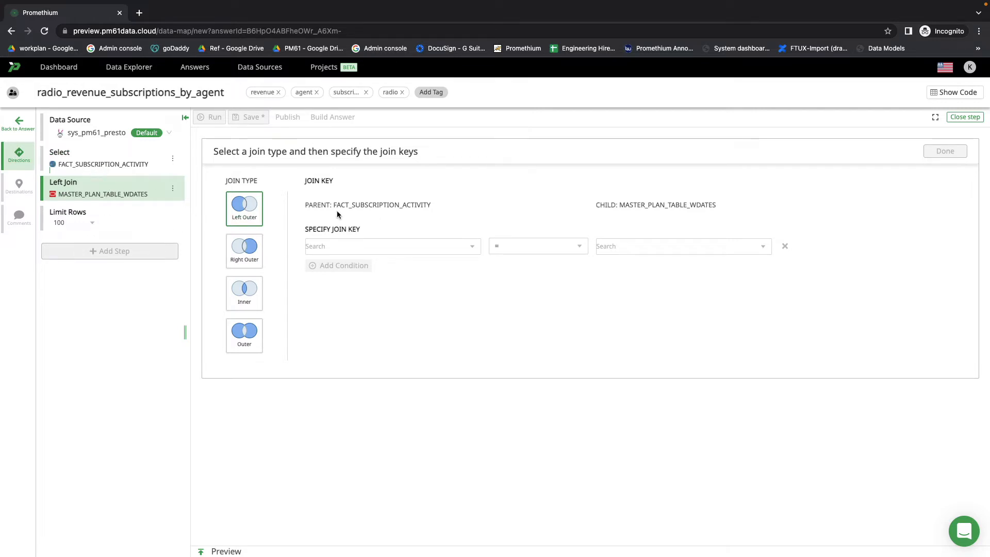
Set the left outer join's child key to PLAN_ID from MASTER_PLAN_TABLE_WDATES
left_click(609, 242)
left_click(359, 252)
left_click(632, 248)
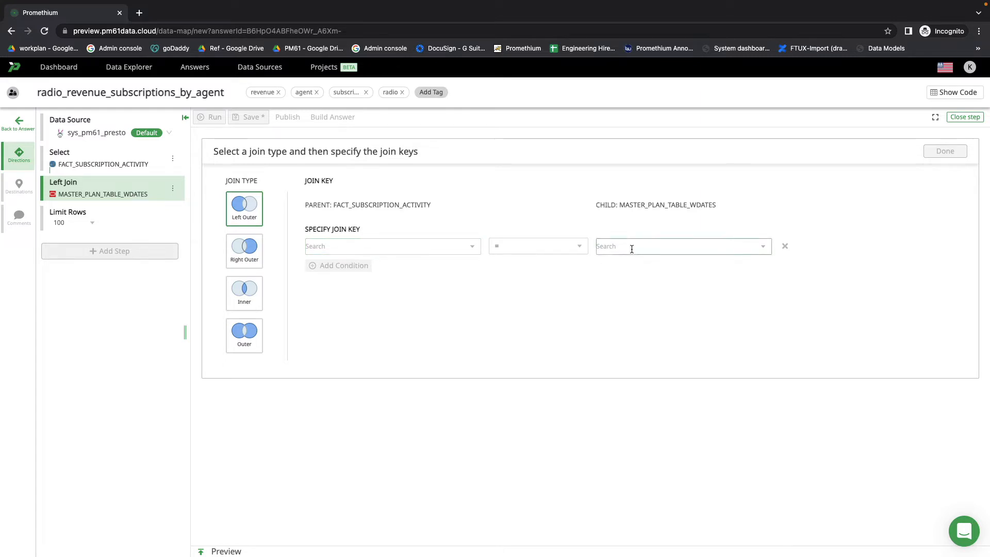
left_click(423, 246)
left_click(657, 243)
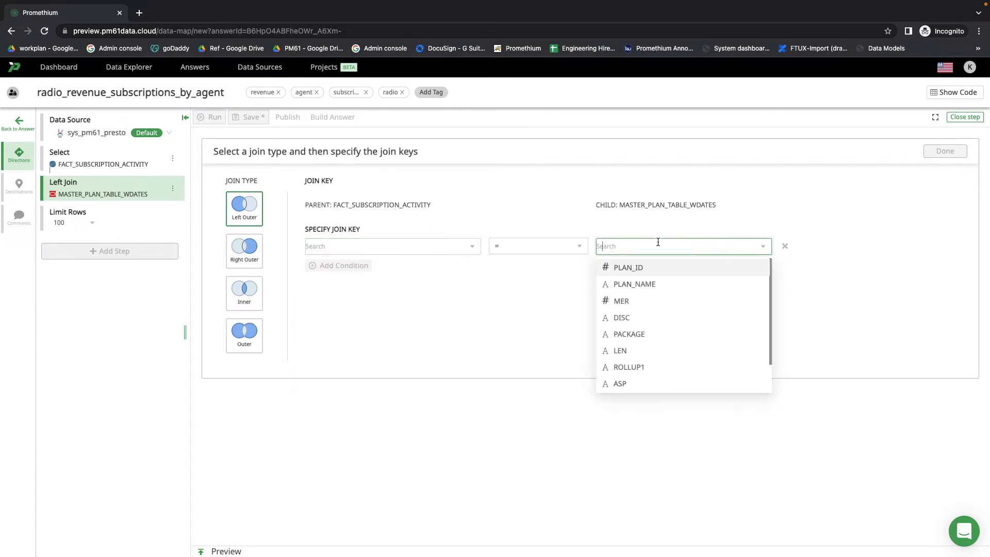
left_click(449, 245)
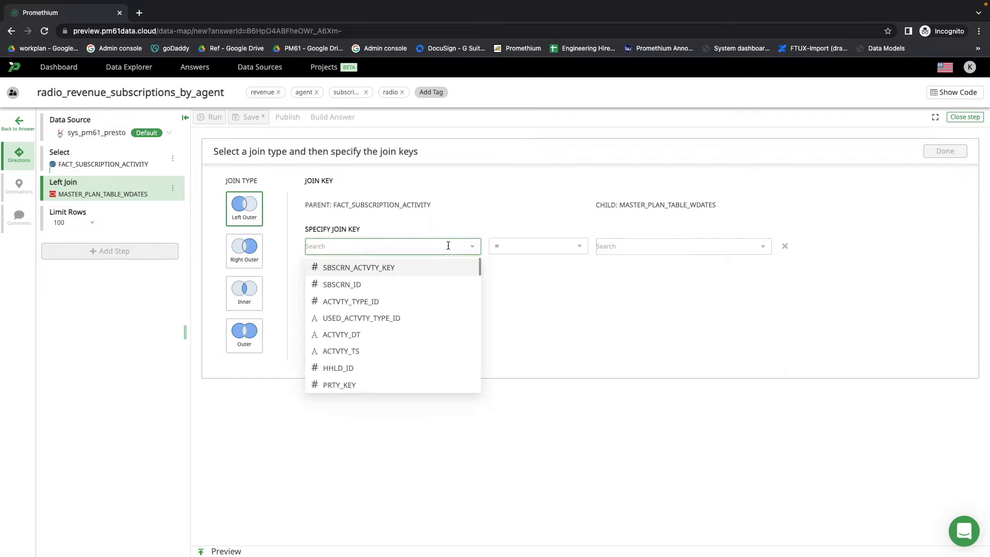
left_click(656, 247)
scroll(663, 364, "down", 1)
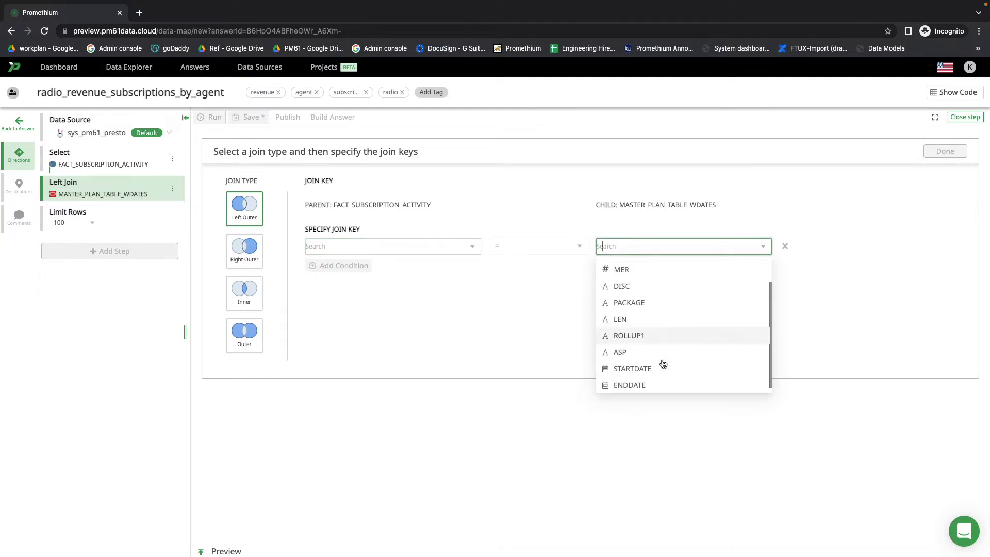
scroll(663, 364, "up", 1)
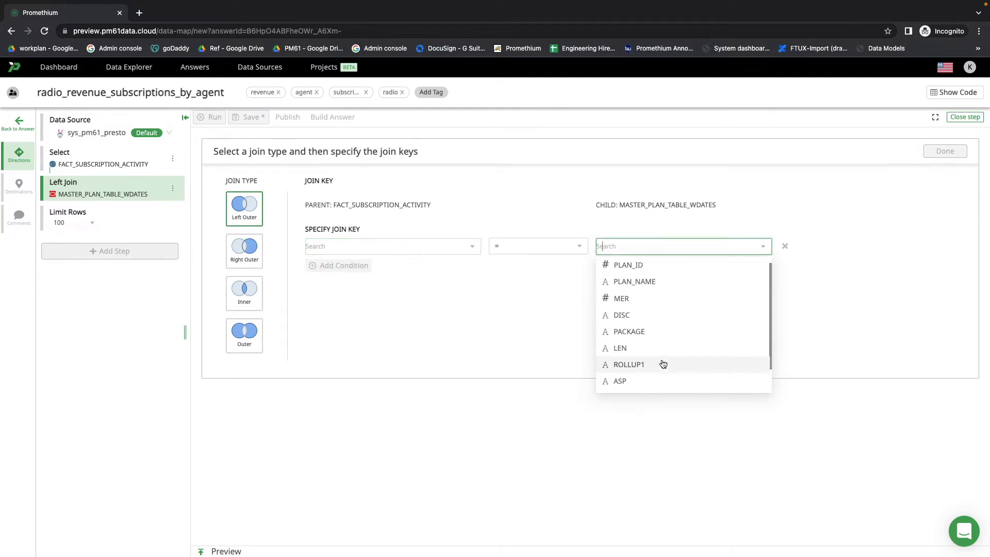
left_click(661, 273)
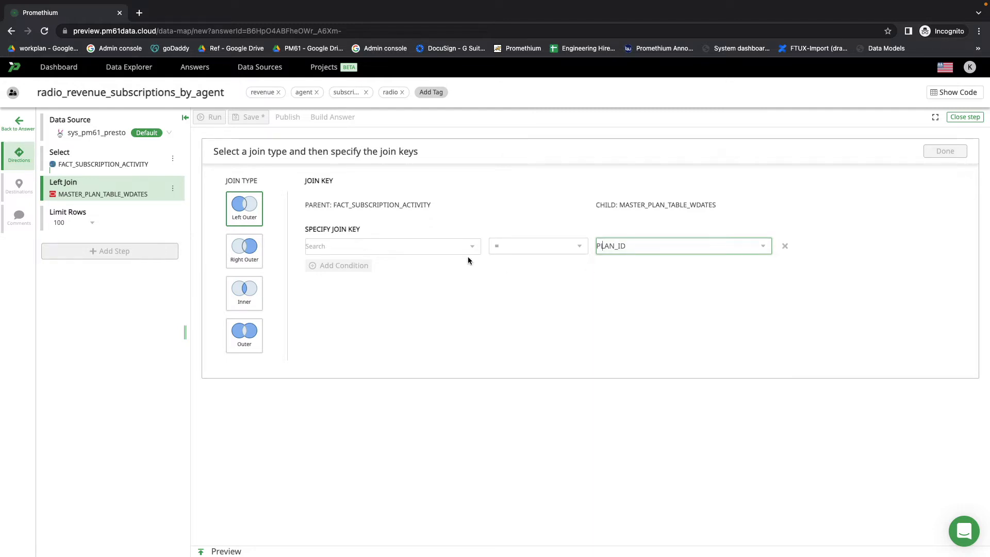
Set the join's parent key to PLAN_ID from FACT_SUBSCRIPTION_ACTIVITY
left_click(435, 245)
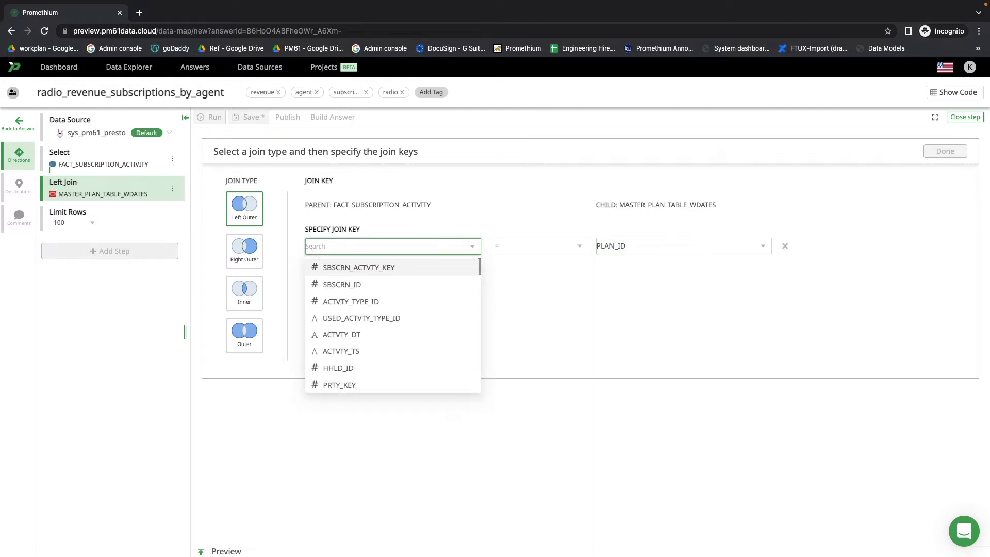
type("pla")
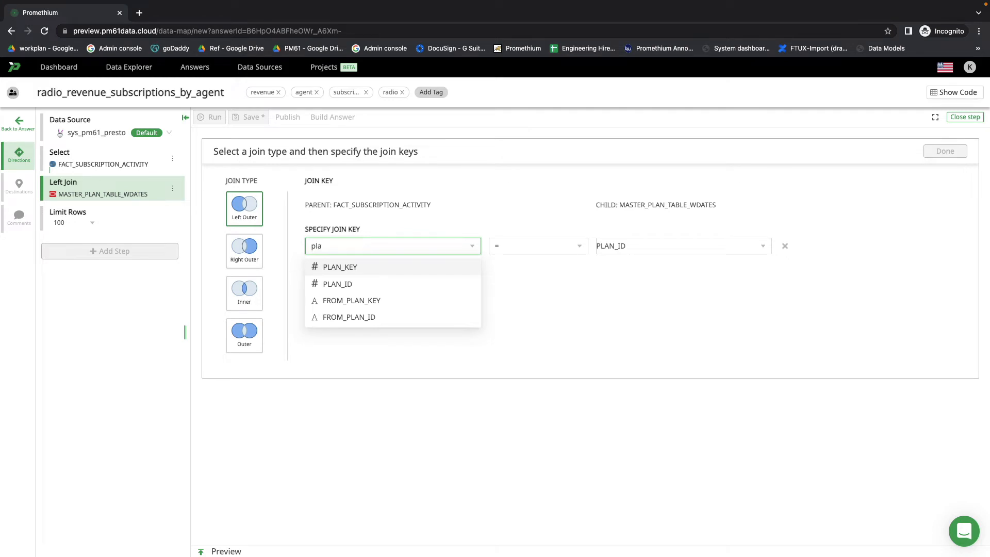
left_click(415, 285)
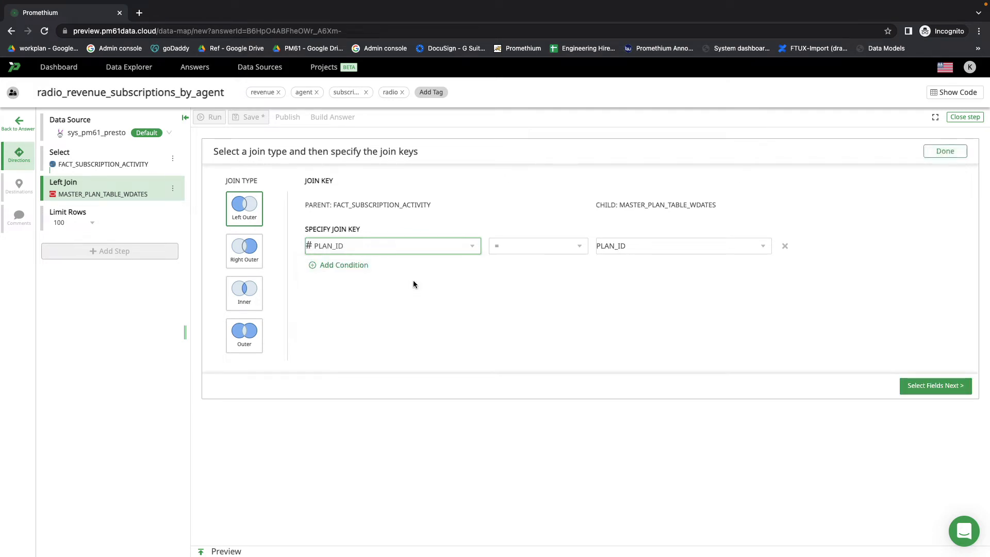
Include all MASTER_PLAN_TABLE_WDATES columns in the left join, finish the join step and save the data map
left_click(919, 387)
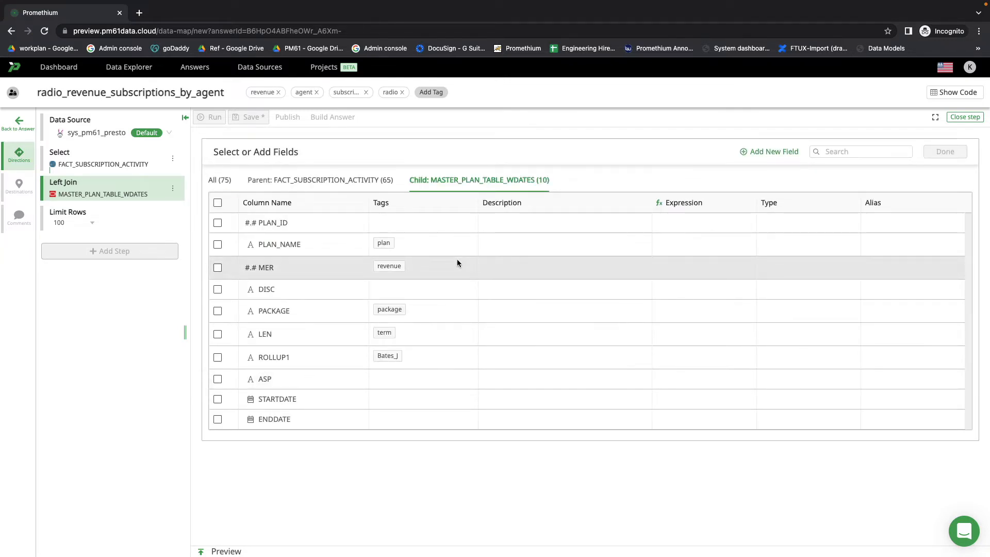
left_click(218, 204)
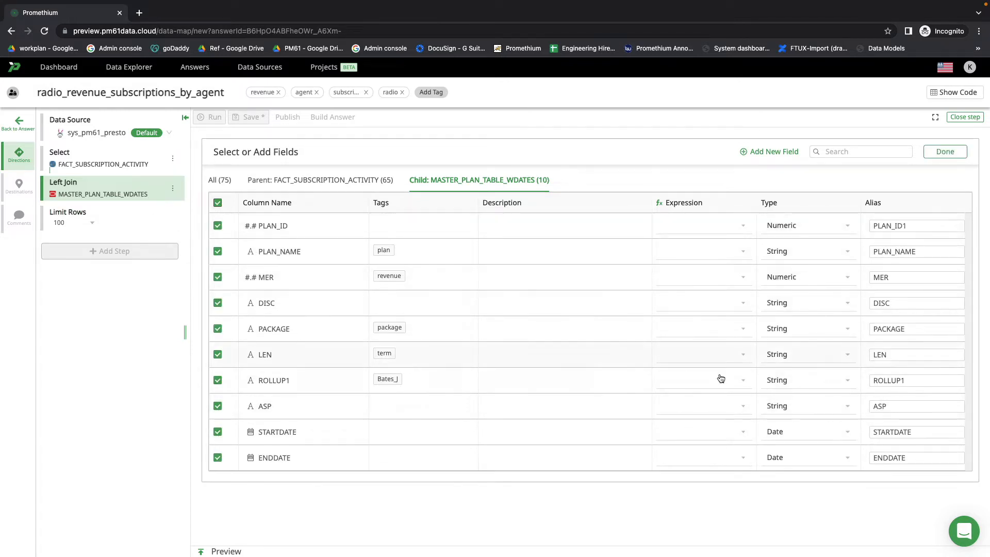
left_click(830, 256)
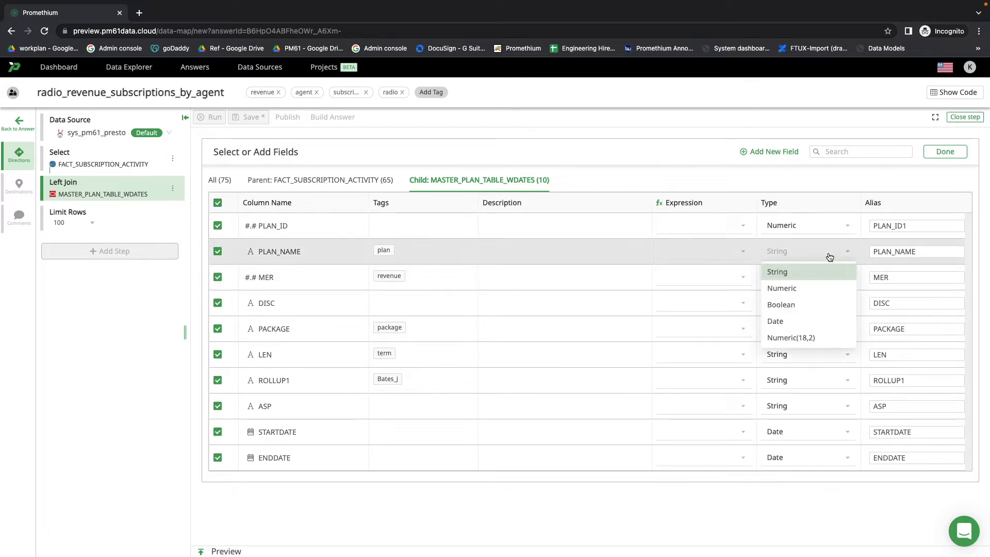
left_click(912, 193)
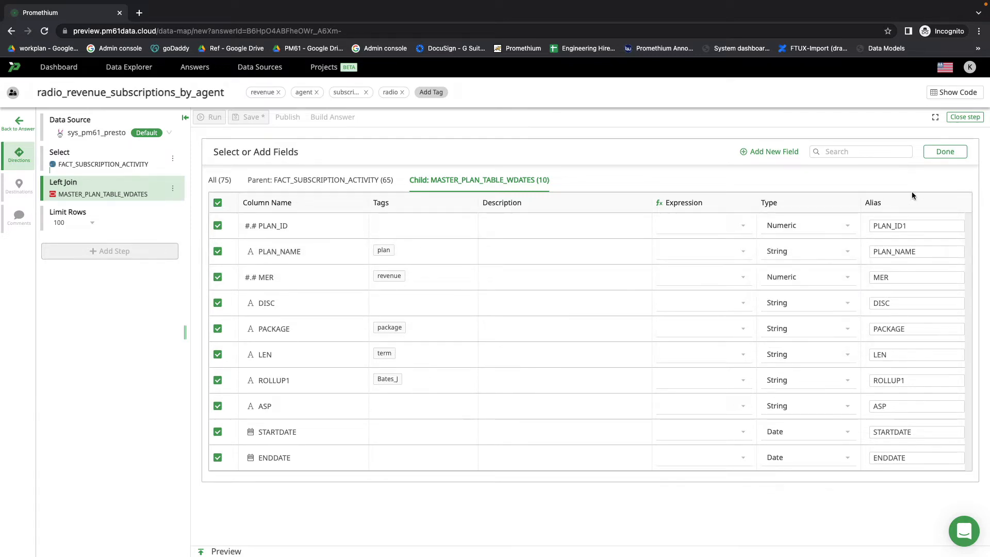
left_click(944, 152)
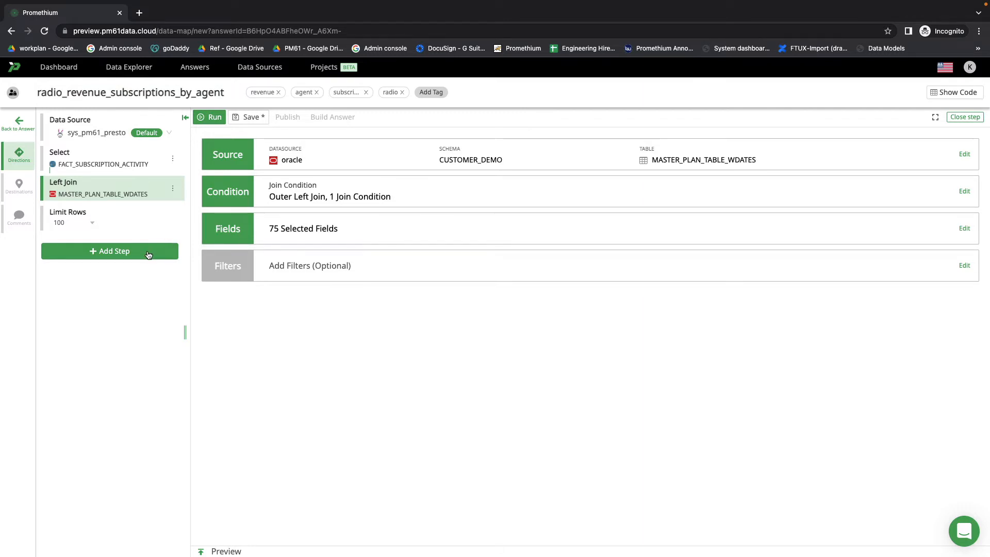
left_click(245, 117)
Add another join step after MASTER_PLAN_TABLE_WDATES and open the table selection for it
left_click(134, 253)
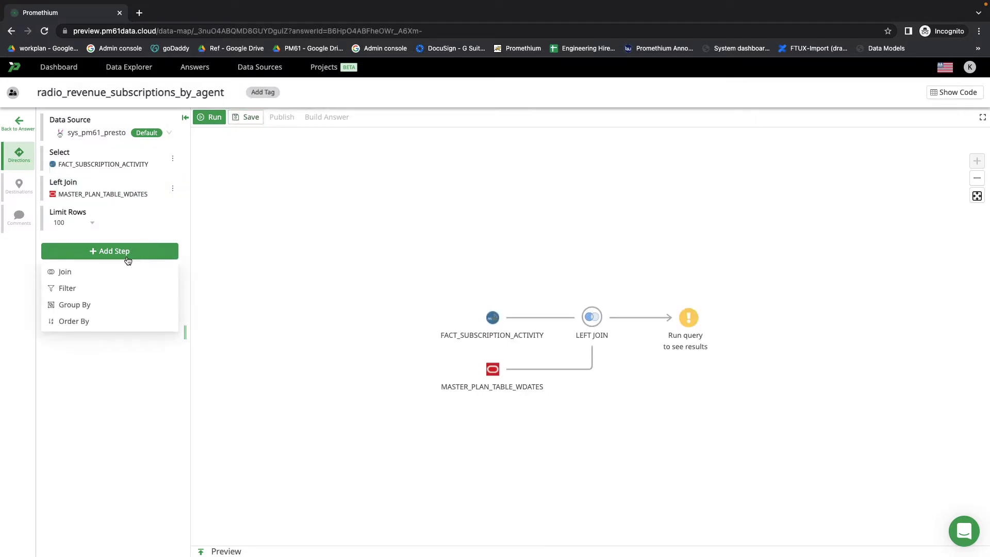
left_click(117, 277)
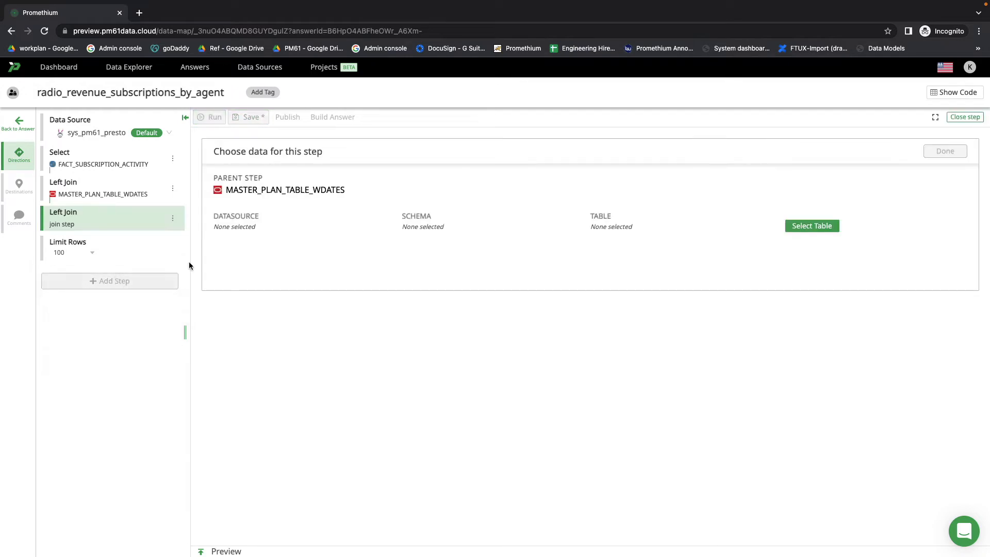
left_click(802, 231)
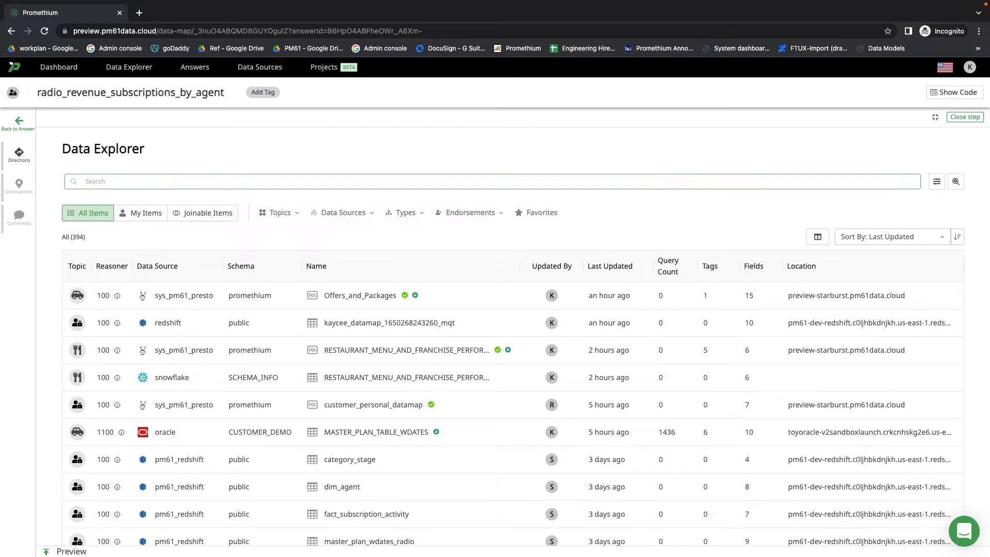
Search the available tables for "agent", sort them by Reasoner Score and filter to items with an Endorsement
type("agent")
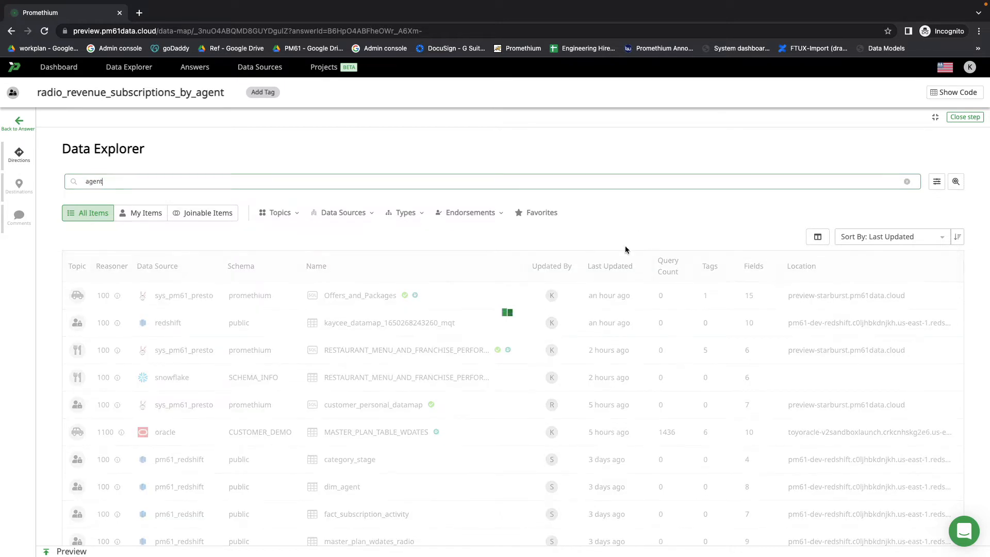
left_click(850, 239)
left_click(859, 258)
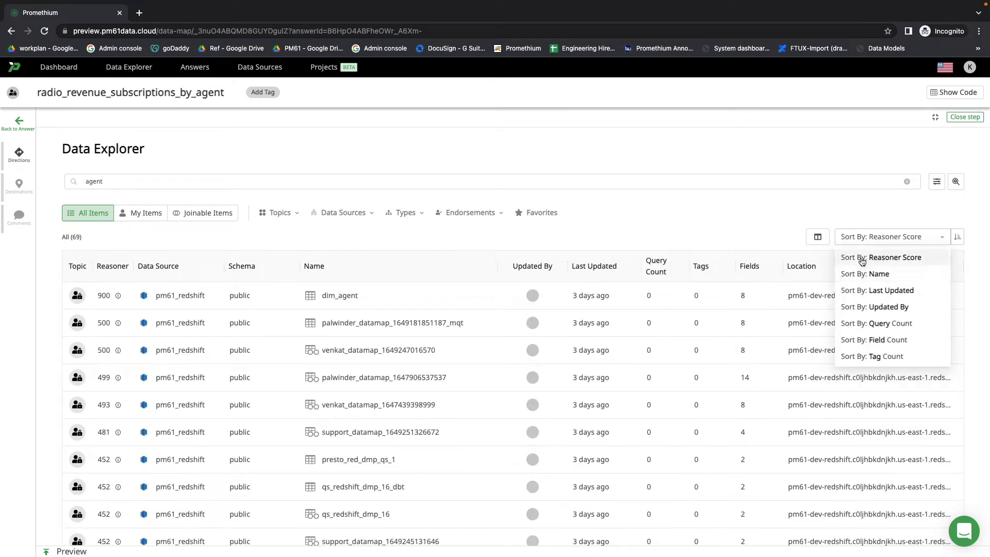
left_click(470, 214)
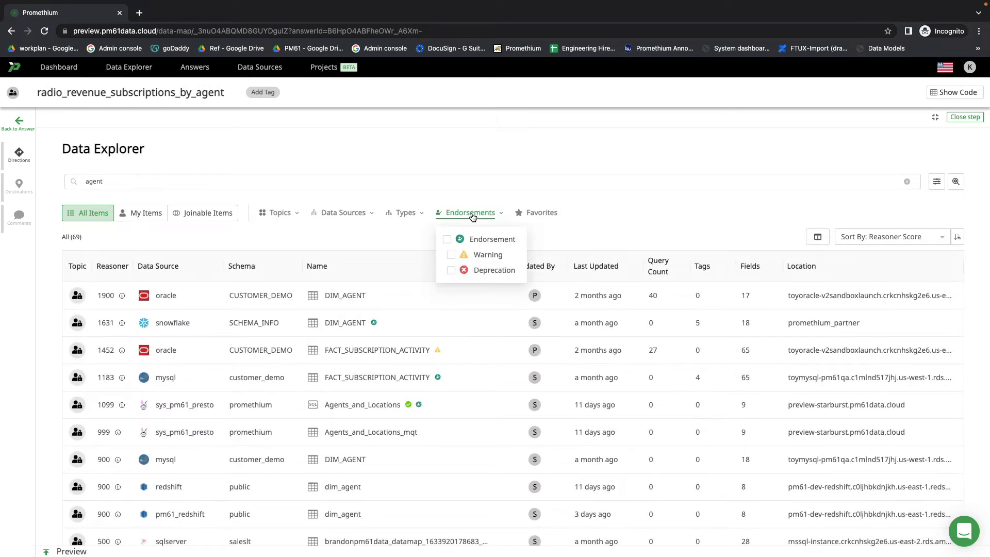
left_click(447, 240)
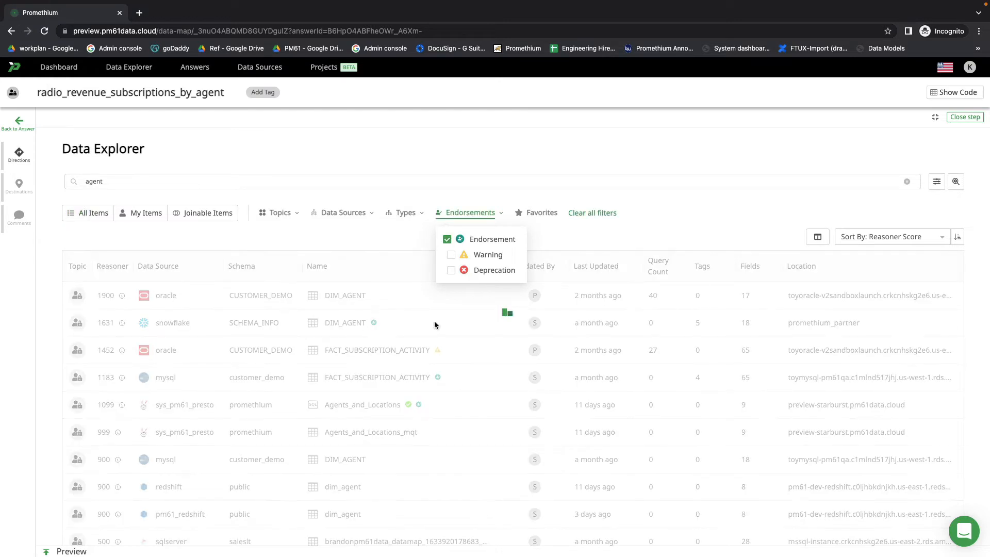
left_click(312, 399)
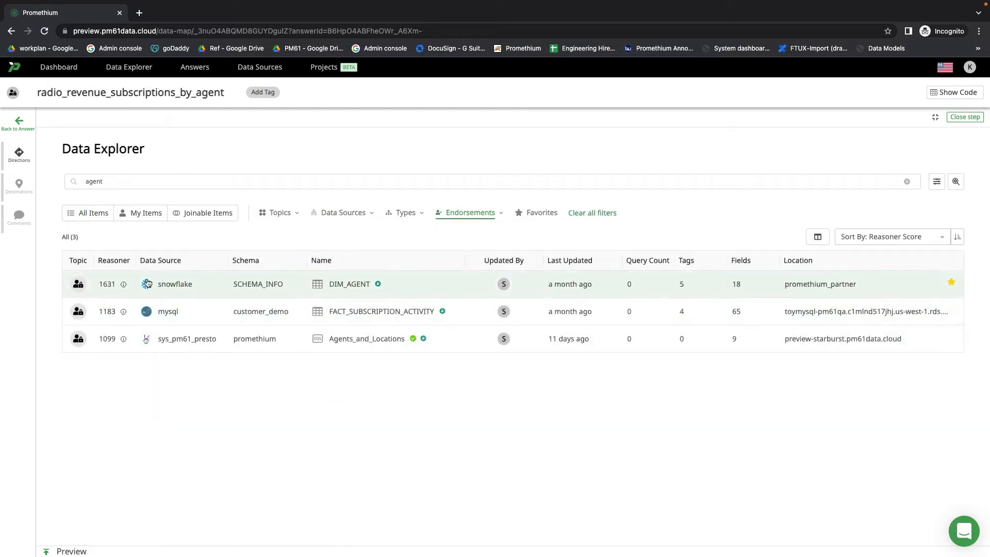
Open the details of the snowflake table DIM_AGENT and review its sample rows
left_click(335, 284)
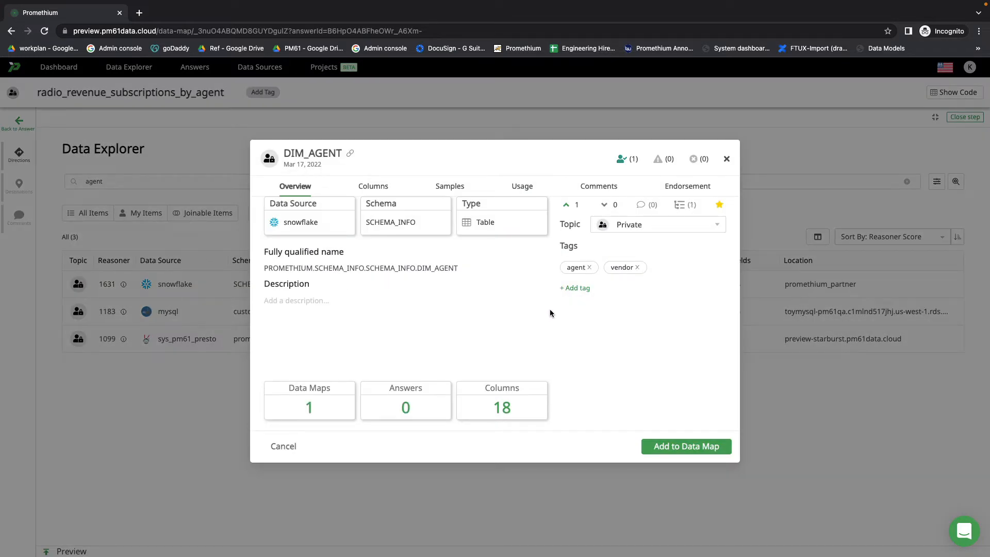
left_click(444, 187)
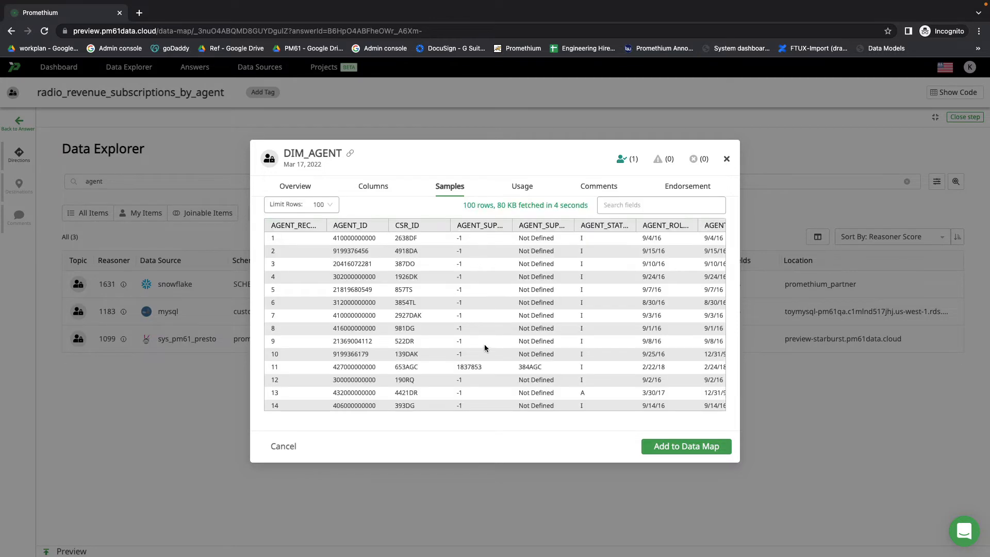
scroll(484, 348, "down", 6)
scroll(485, 349, "up", 1)
scroll(484, 349, "right", 3)
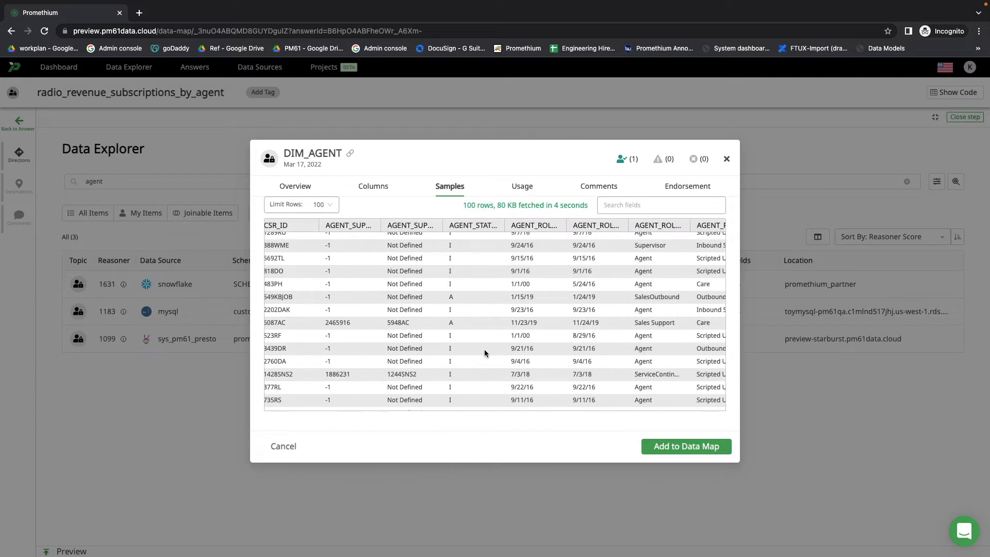
Review the column list of DIM_AGENT with its sample values, types and tags
left_click(376, 192)
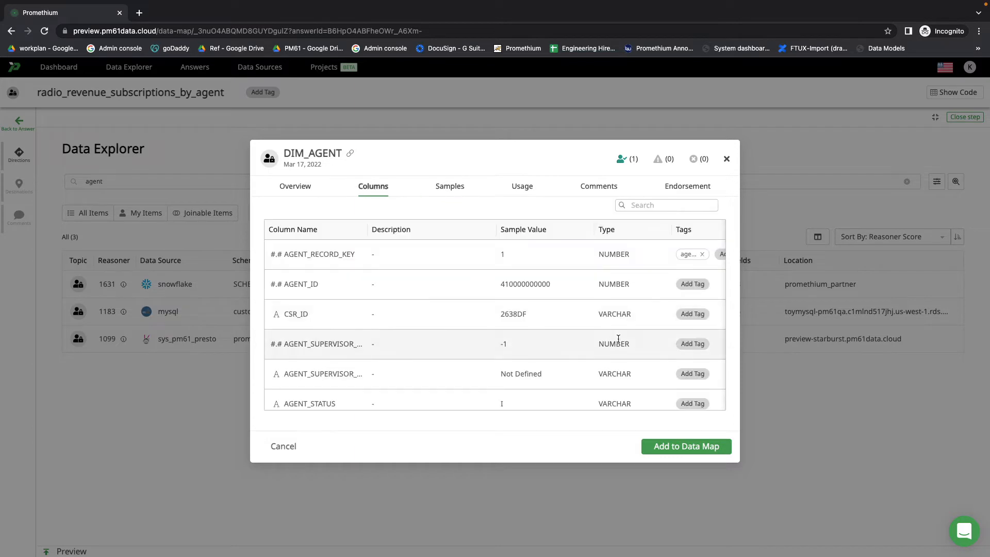
scroll(619, 342, "down", 3)
scroll(618, 342, "up", 5)
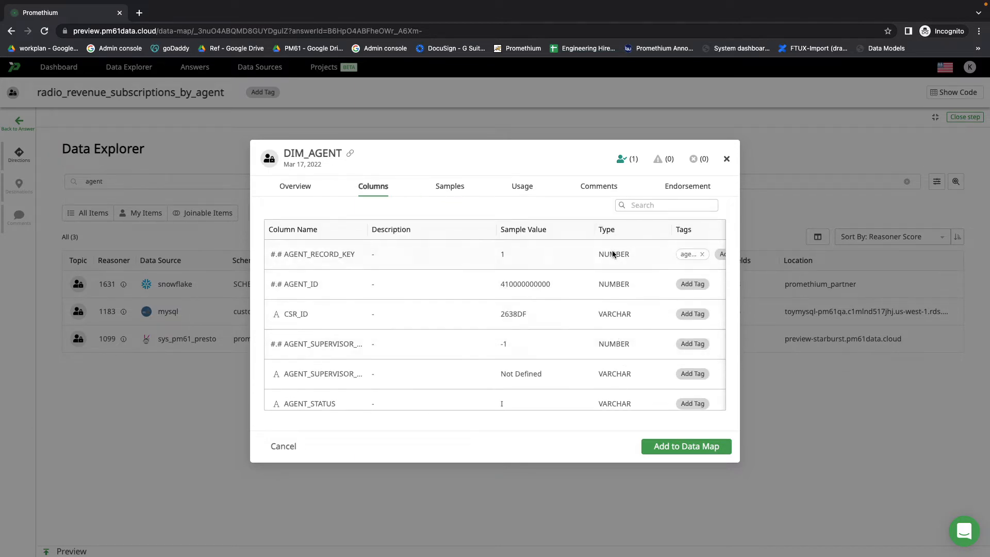
scroll(612, 321, "right", 1)
scroll(612, 320, "left", 1)
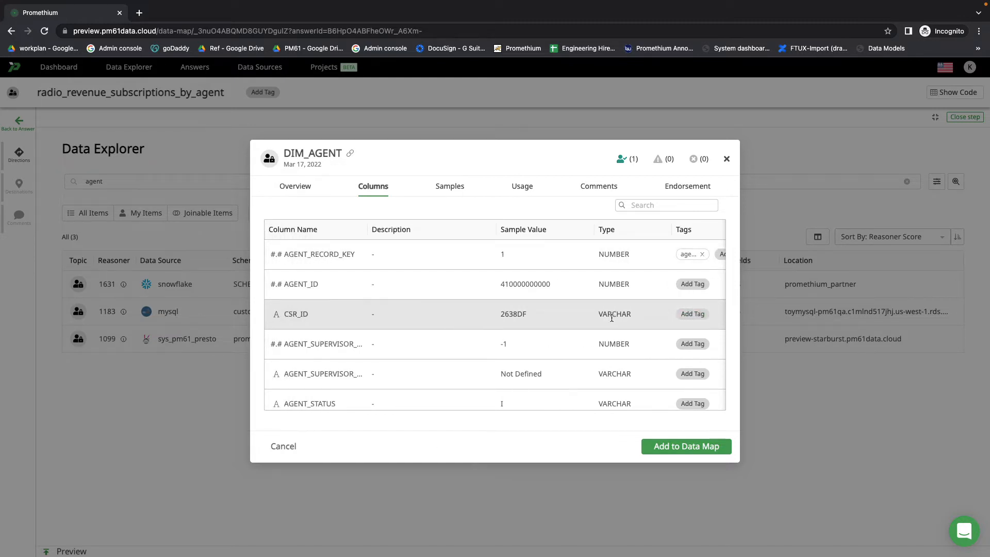
Add DIM_AGENT to the data map as the new join's table and continue to the join type settings
left_click(672, 450)
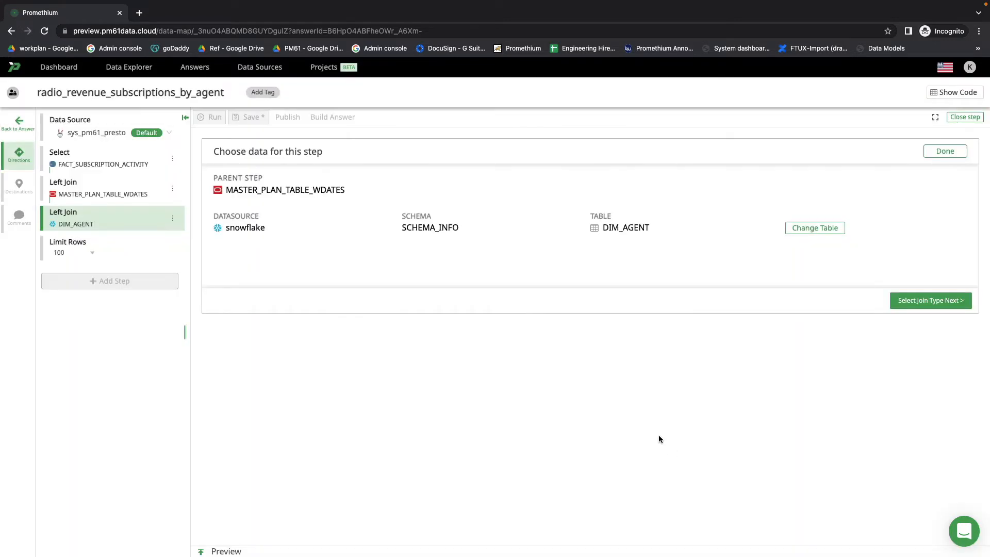
left_click(932, 301)
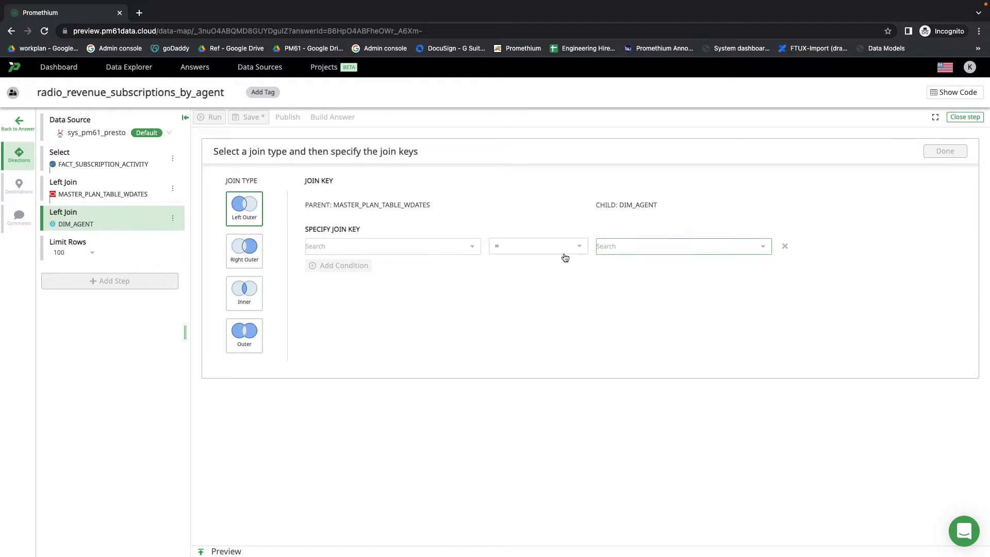
Set the left outer join's child key to AGENT_ID from DIM_AGENT
left_click(621, 250)
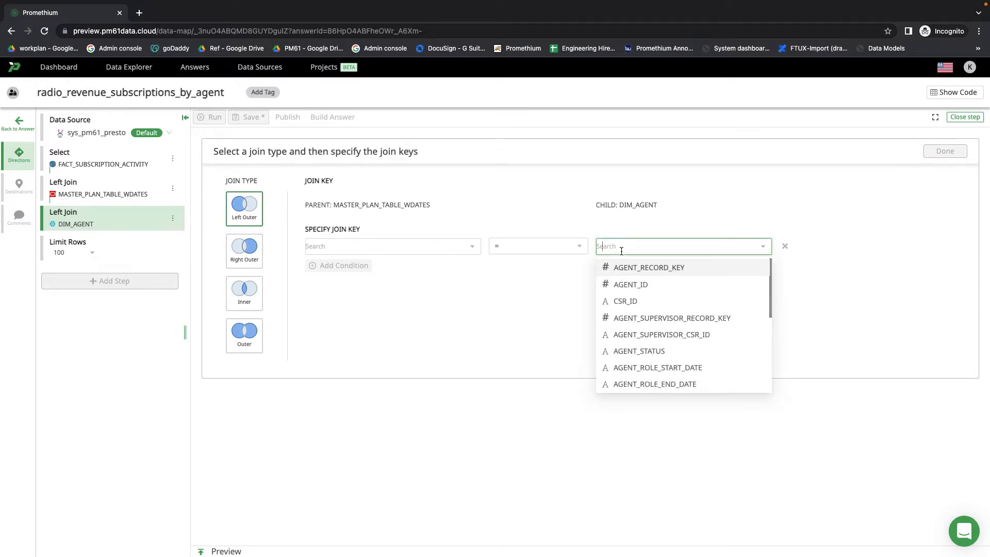
left_click(393, 246)
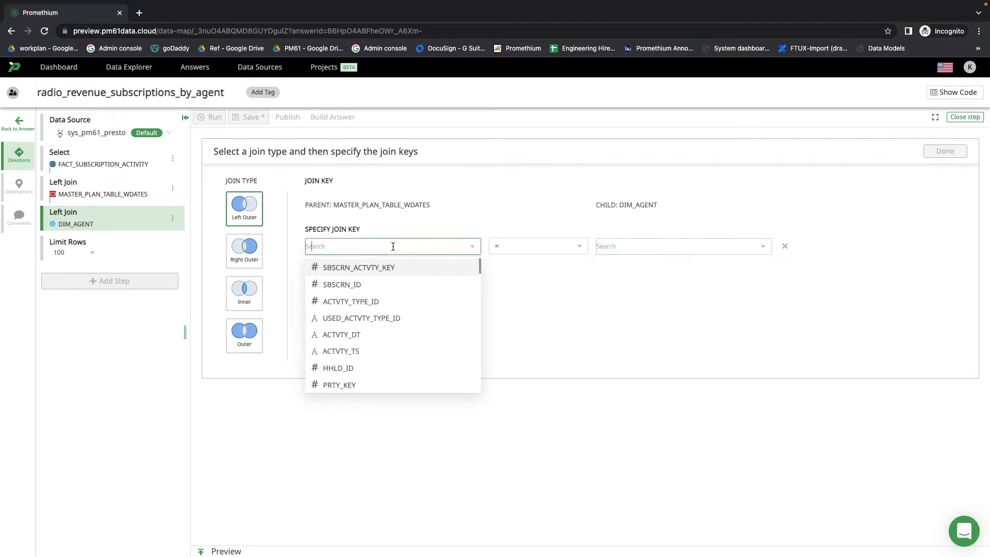
left_click(678, 245)
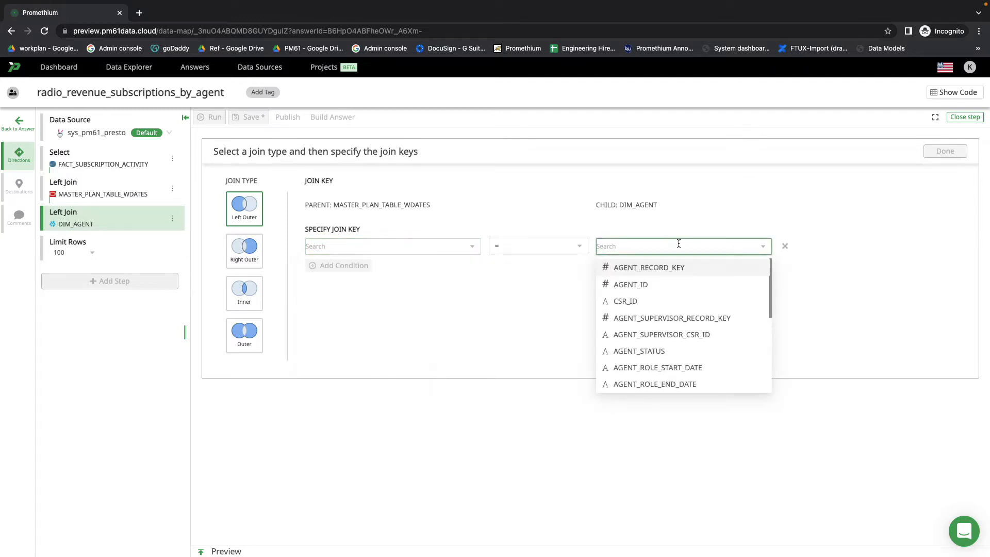
left_click(655, 283)
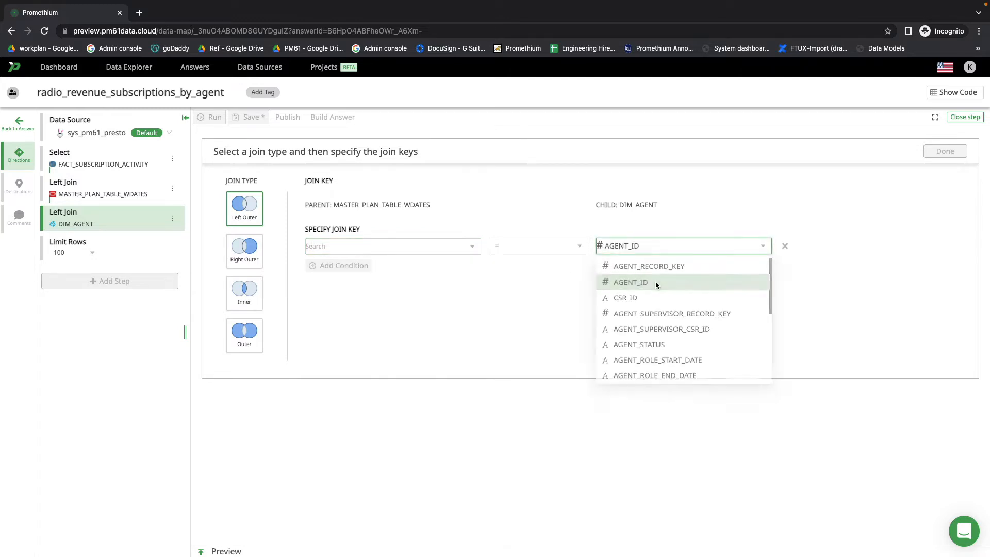
Set the DIM_AGENT join's parent key to AGN_KEY and its child key to AGENT_RECORD_KEY
left_click(418, 247)
type("ag")
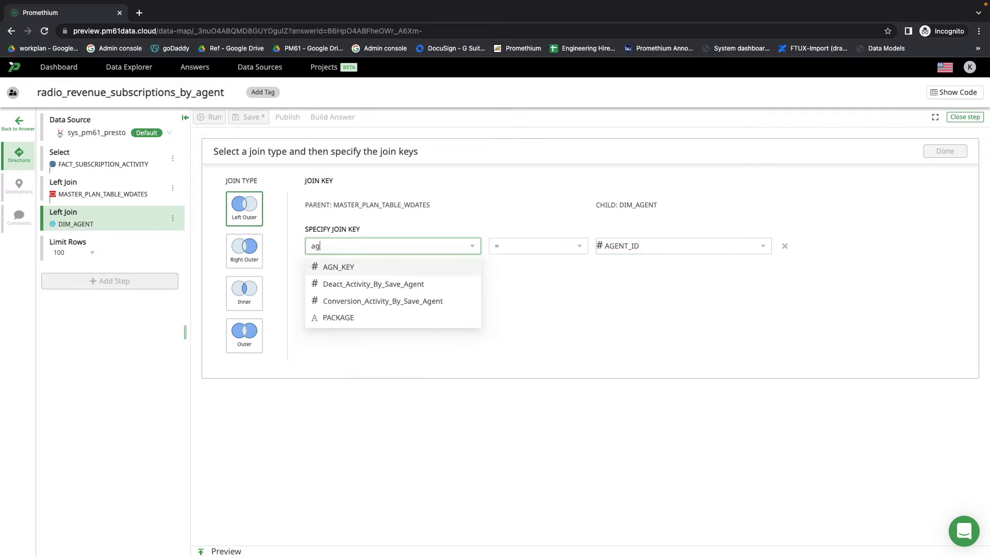
left_click(401, 267)
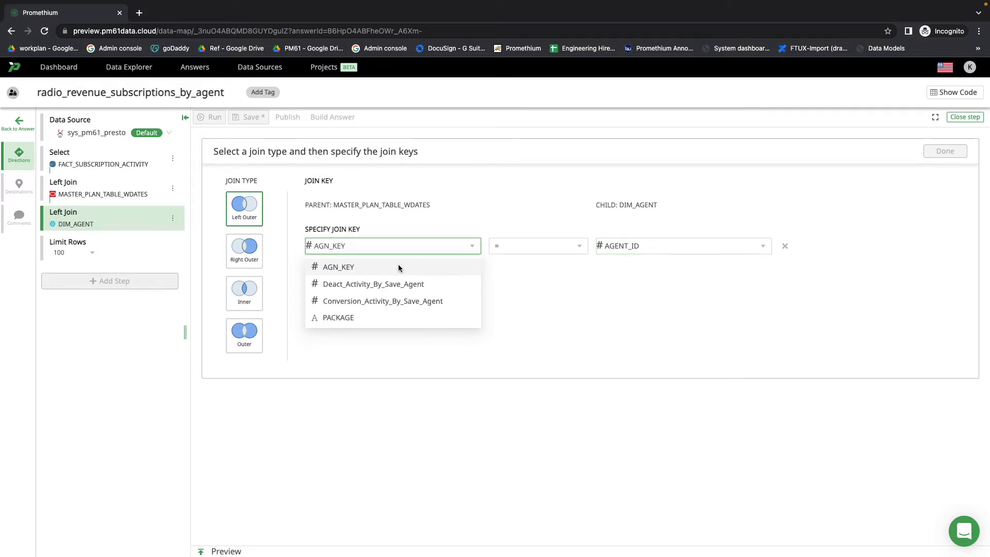
left_click(668, 248)
left_click(668, 269)
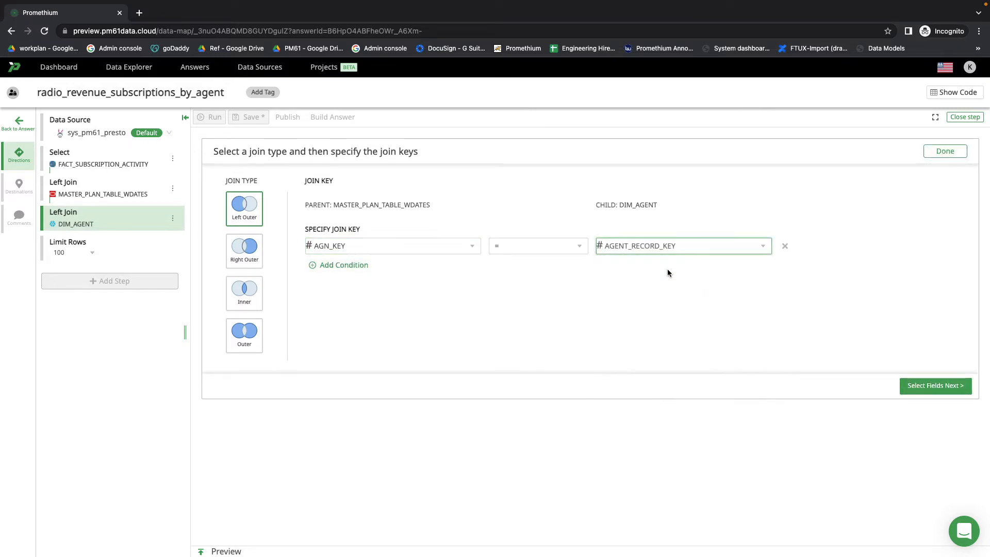
Include all DIM_AGENT columns in the left join, finish the join step and save the data map
left_click(937, 386)
left_click(217, 203)
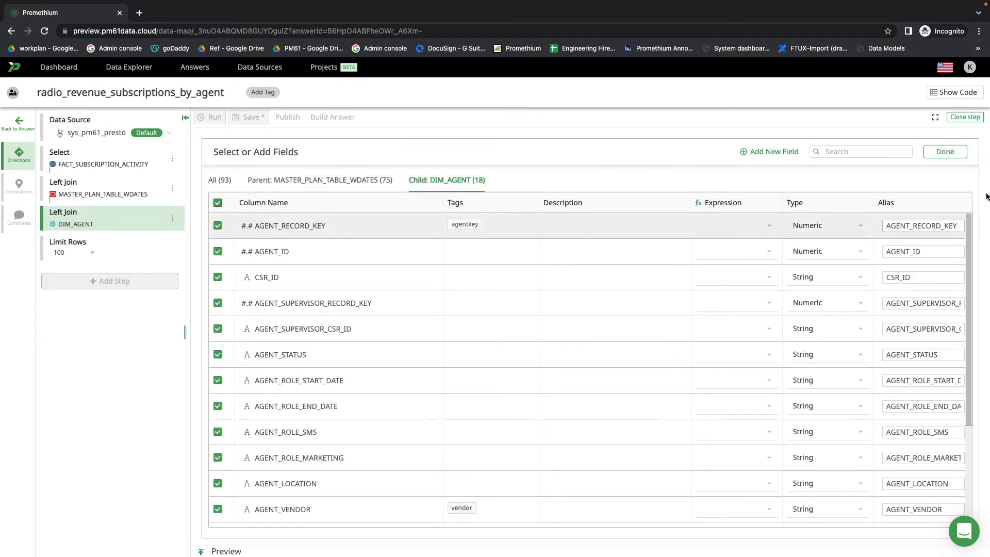
left_click(946, 153)
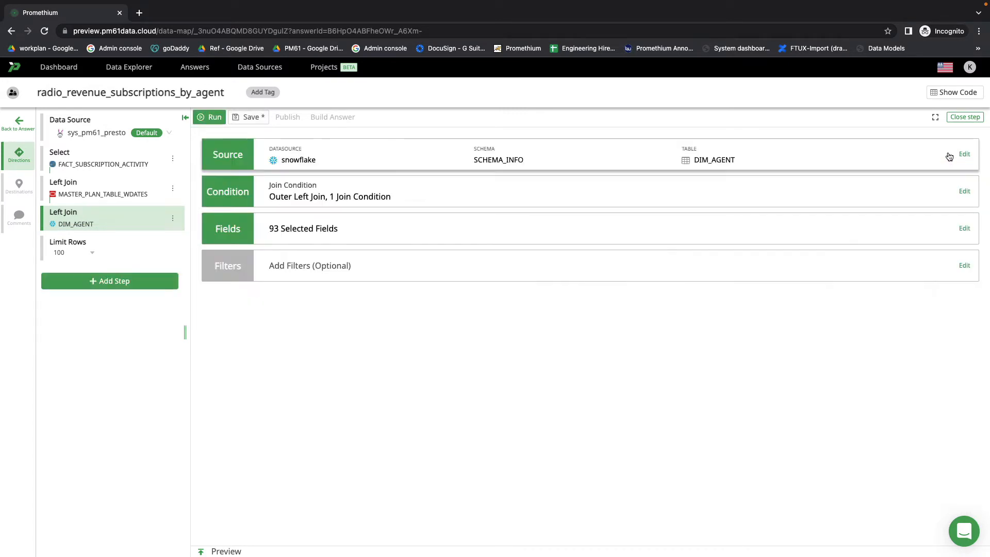
left_click(244, 118)
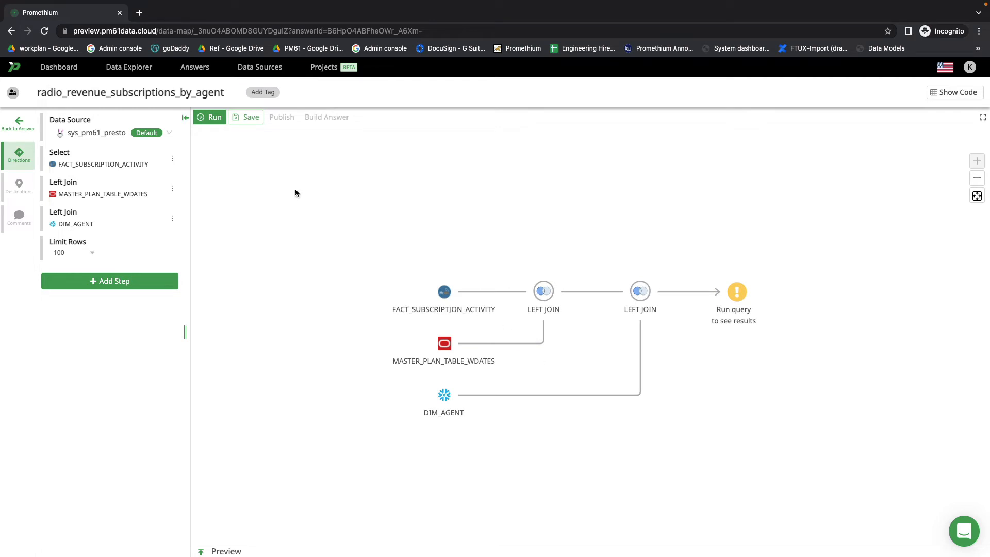
Run the data map's query, enlarge the results preview and look through the returned columns
left_click(213, 123)
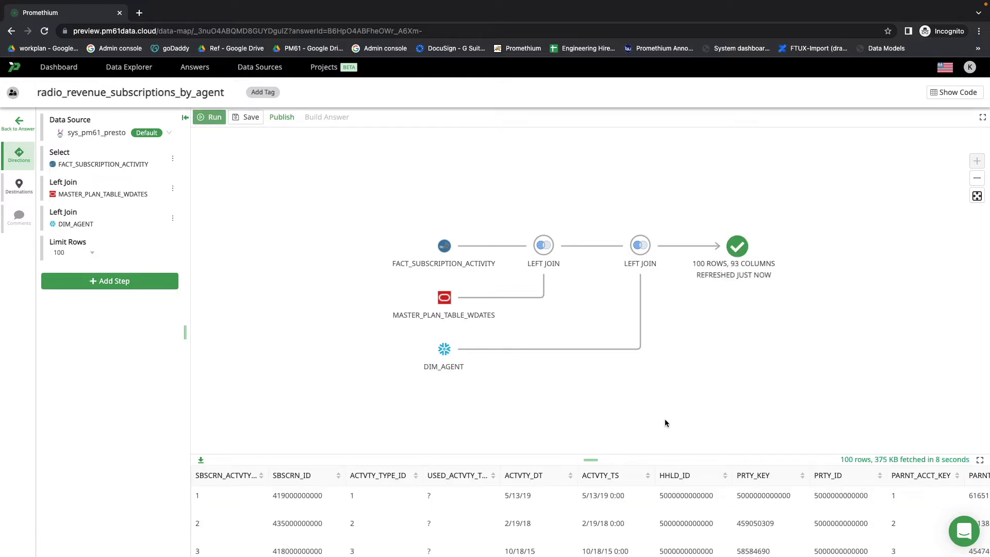
left_click_drag(591, 461, 612, 395)
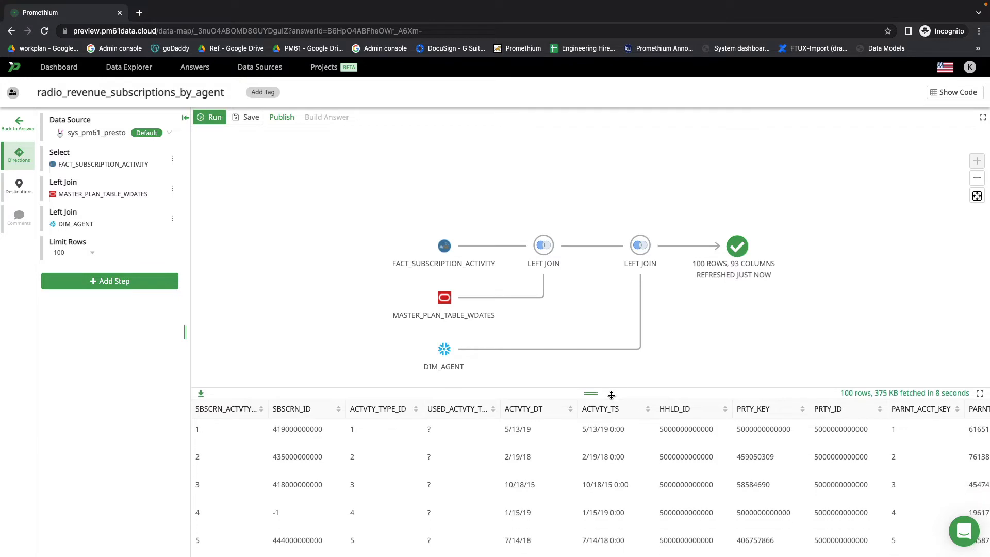
scroll(778, 482, "right", 15)
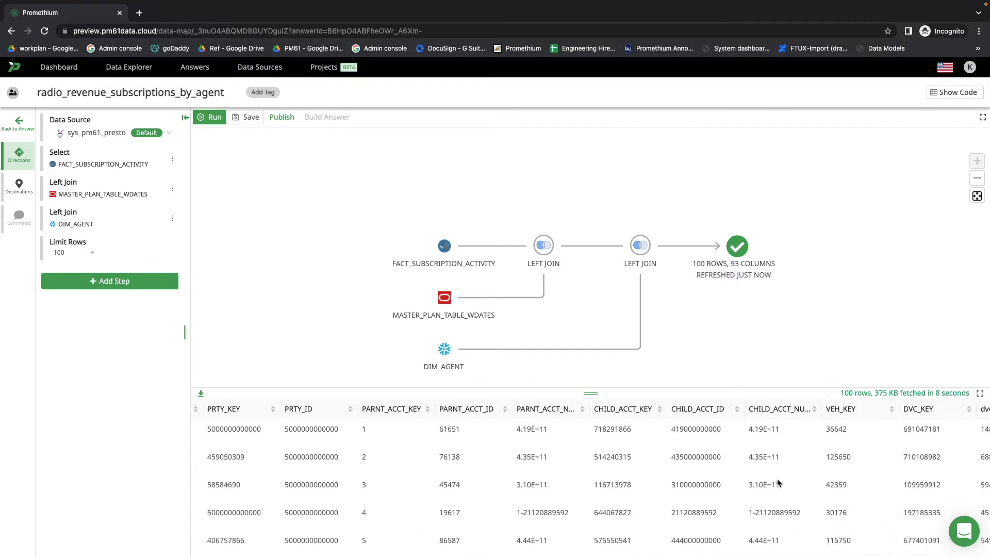
scroll(778, 482, "right", 18)
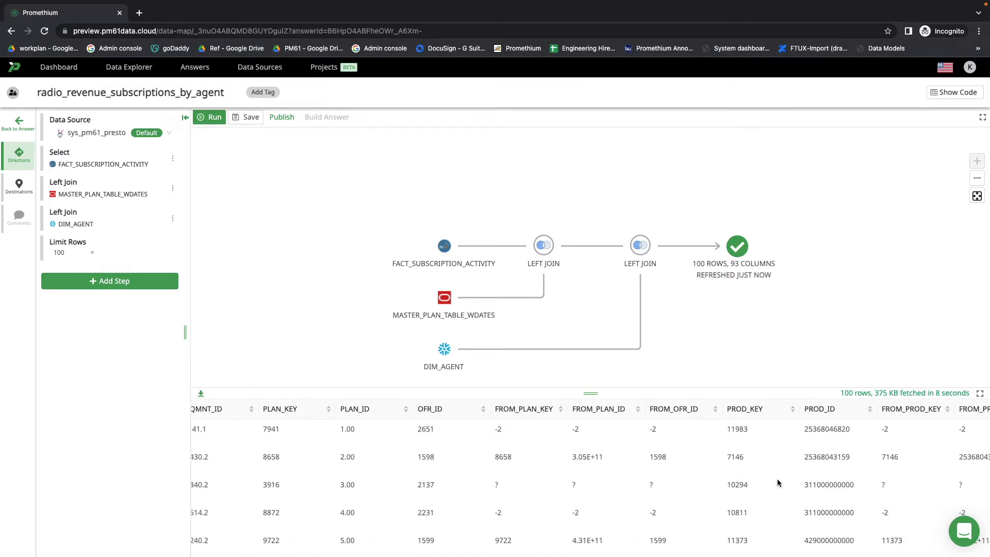
Look through the remaining columns of the query results, across to the agent fields
scroll(778, 482, "right", 20)
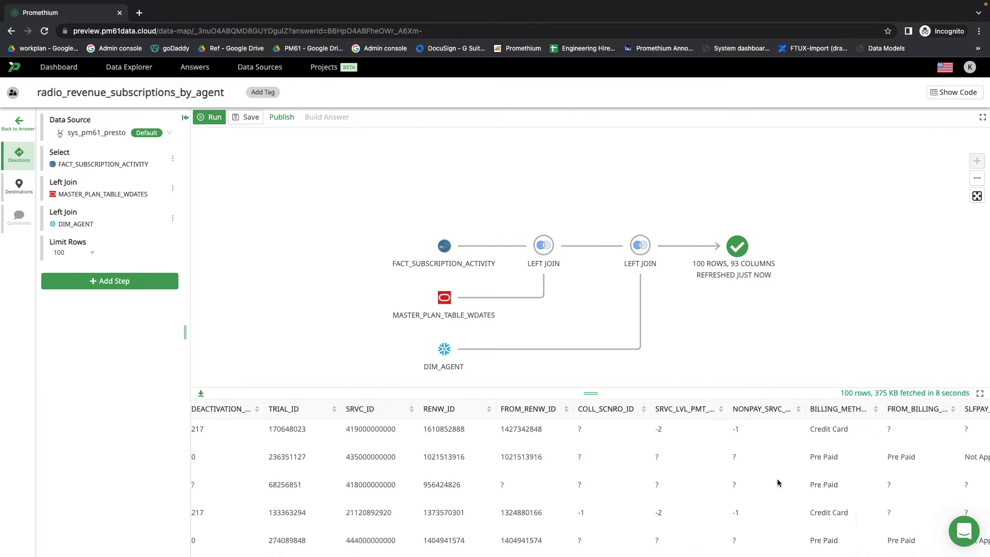
scroll(778, 483, "right", 20)
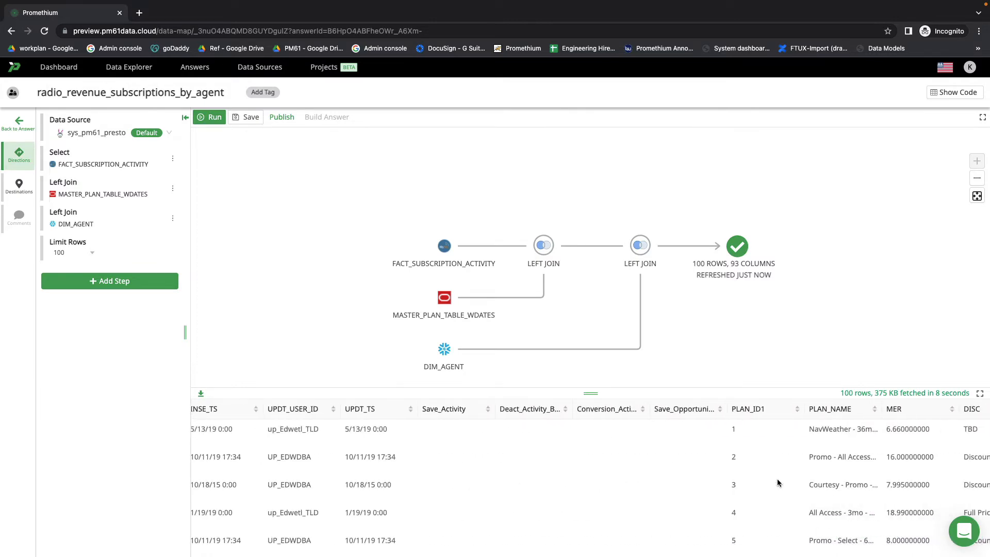
scroll(778, 483, "right", 20)
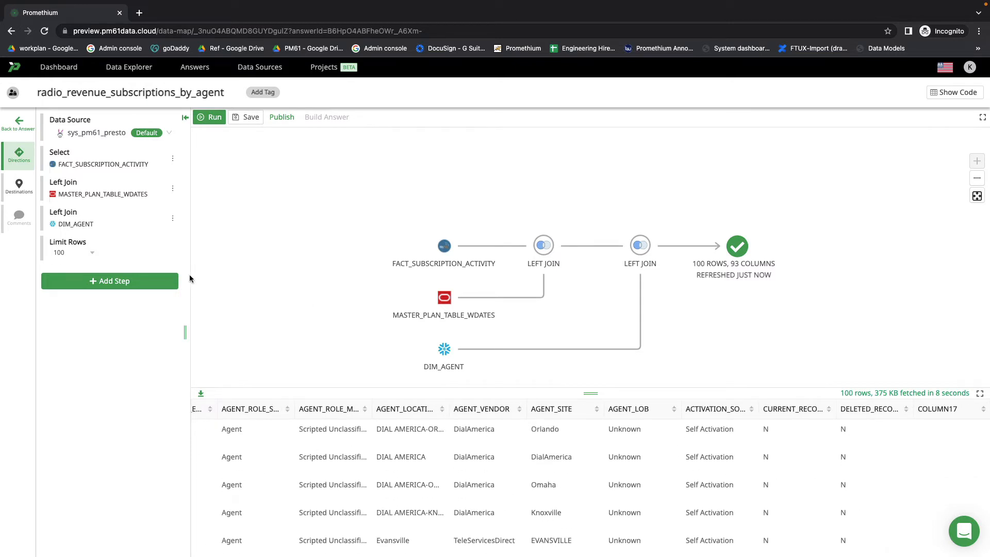
Set the data map's row limit to 750, rerun the query and save the data map
left_click(92, 253)
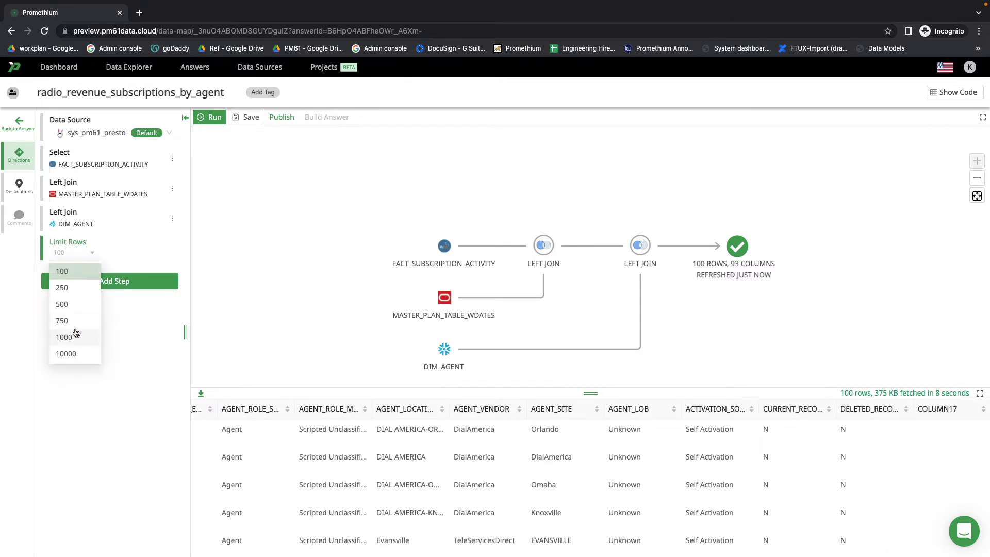
left_click(62, 320)
left_click(206, 122)
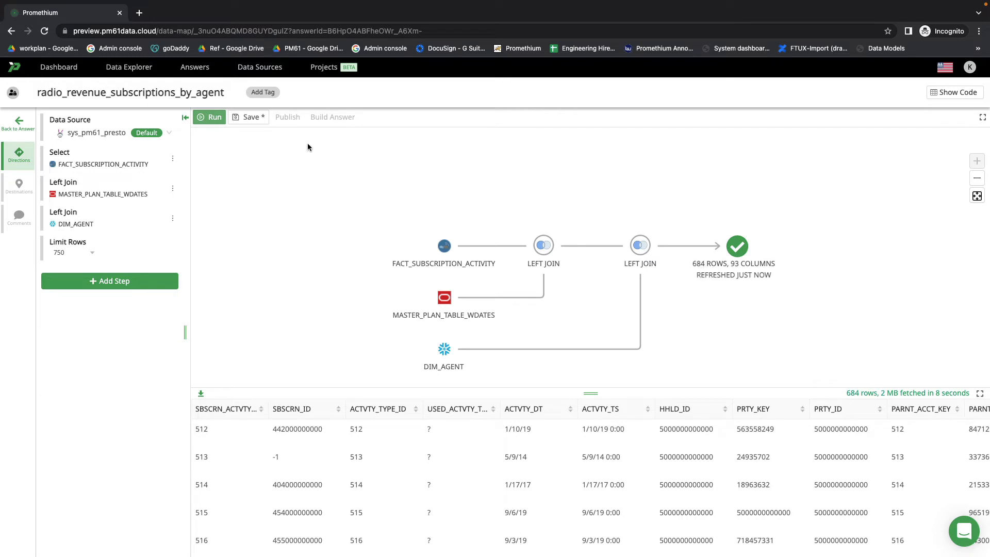
left_click(250, 119)
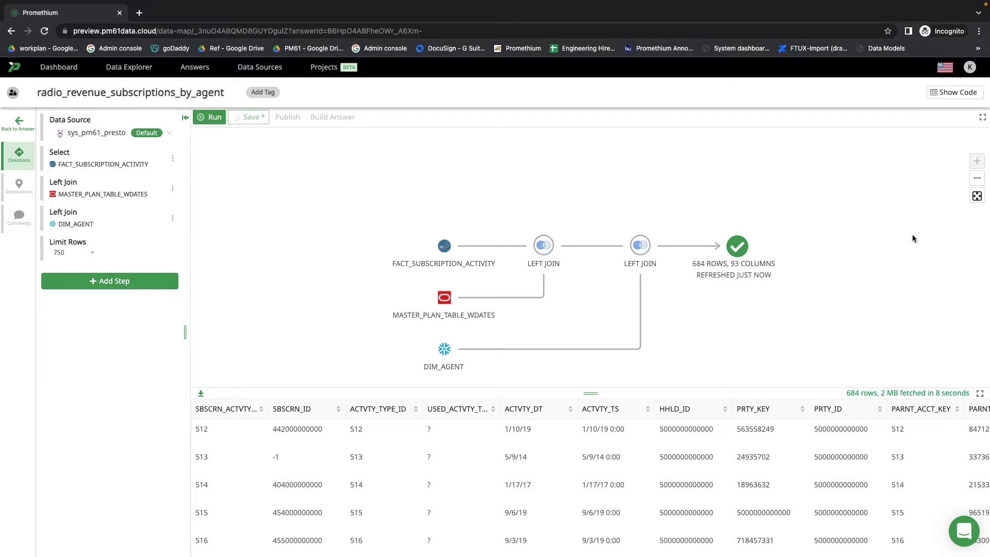
Show the data map's generated SQL, read through its joins to the final LIMIT clause, and return to the recipe builder
left_click(946, 93)
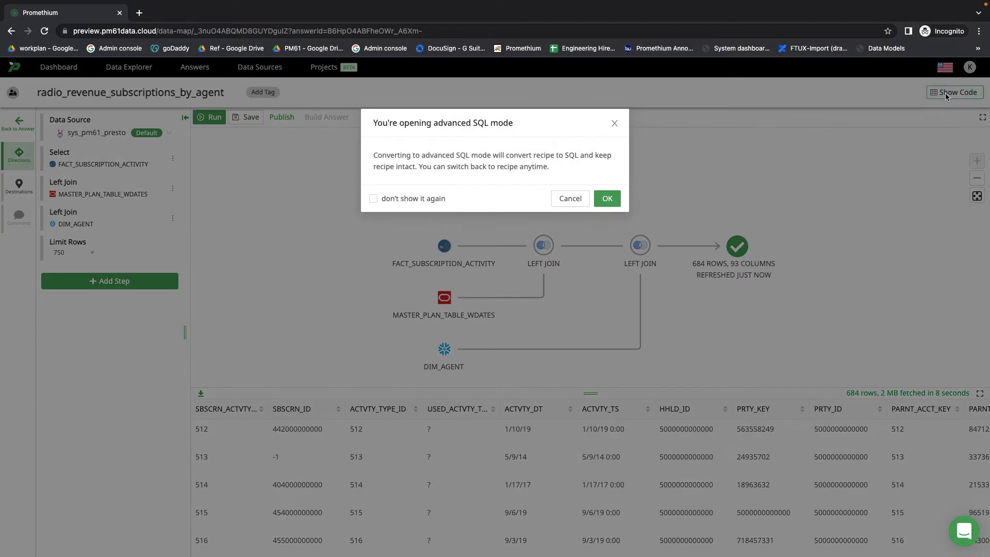
left_click(608, 199)
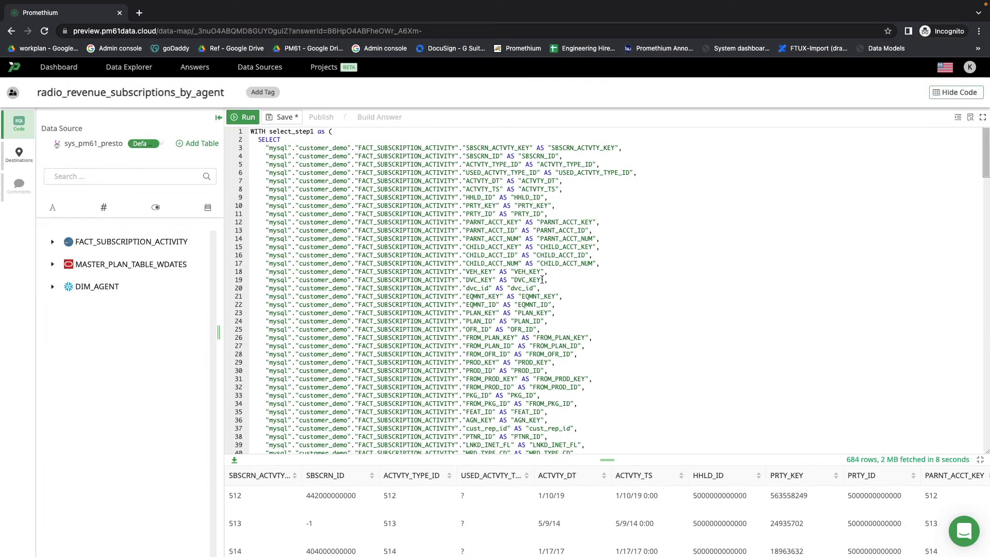
scroll(542, 280, "down", 6)
scroll(542, 280, "down", 6)
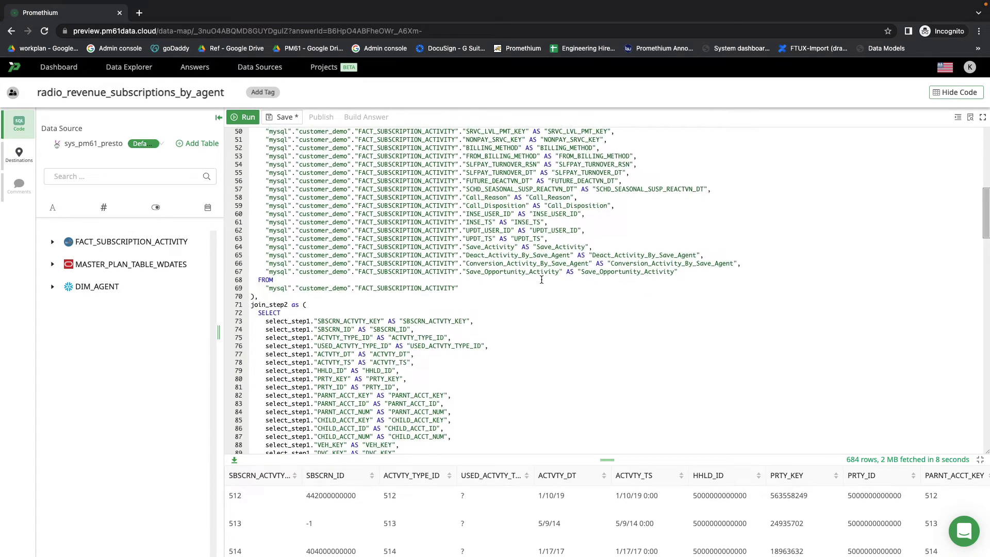
scroll(542, 280, "down", 20)
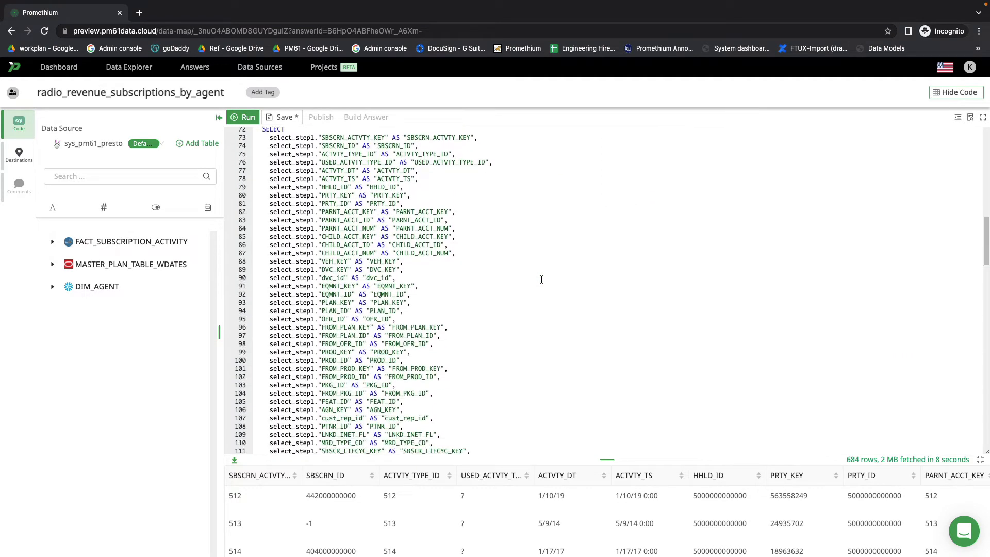
scroll(542, 281, "down", 20)
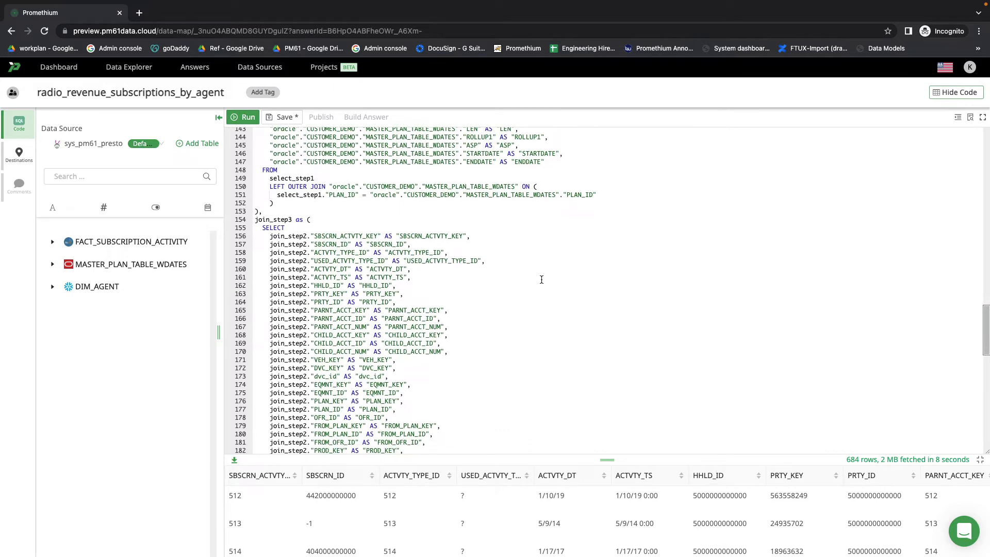
scroll(541, 280, "down", 7)
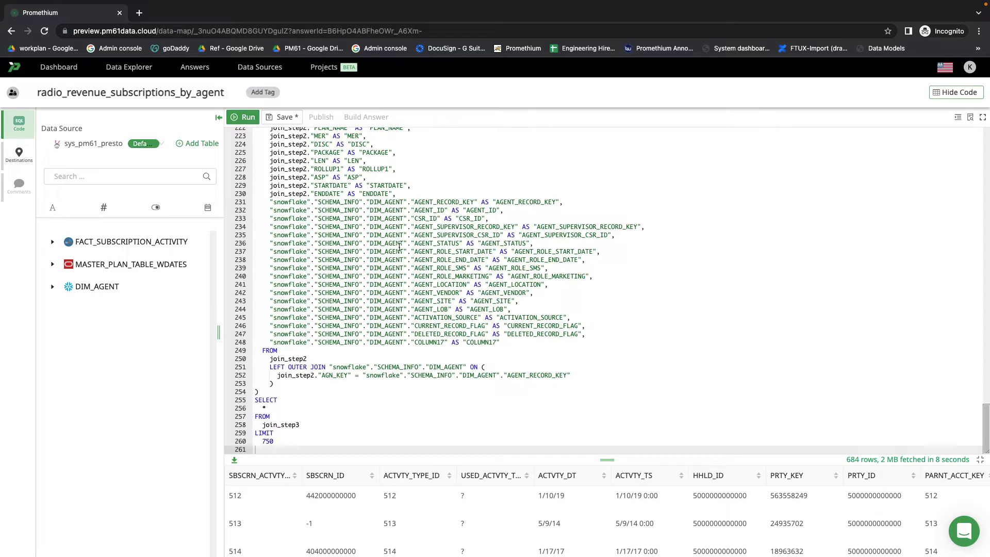
scroll(399, 247, "up", 1)
scroll(400, 248, "down", 1)
scroll(478, 308, "up", 1)
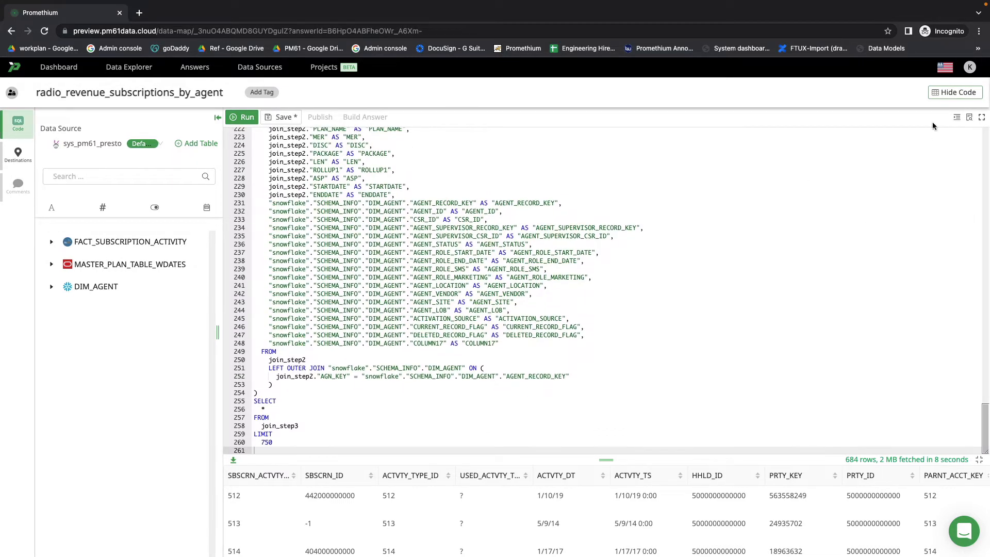
left_click(955, 93)
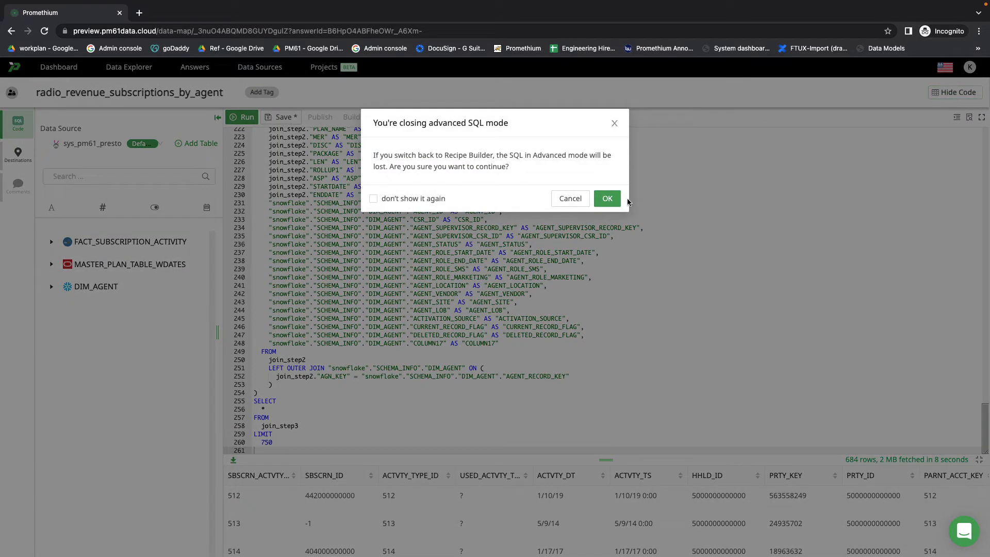
left_click(608, 200)
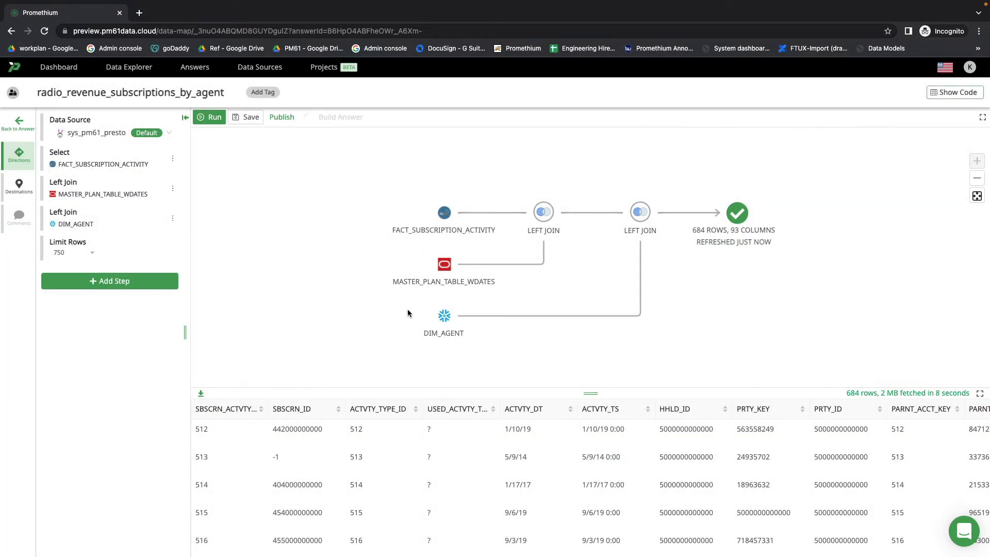
Publish the data map as a view to the promethium schema of sys_pm61_presto and finish the destination setup
left_click(279, 118)
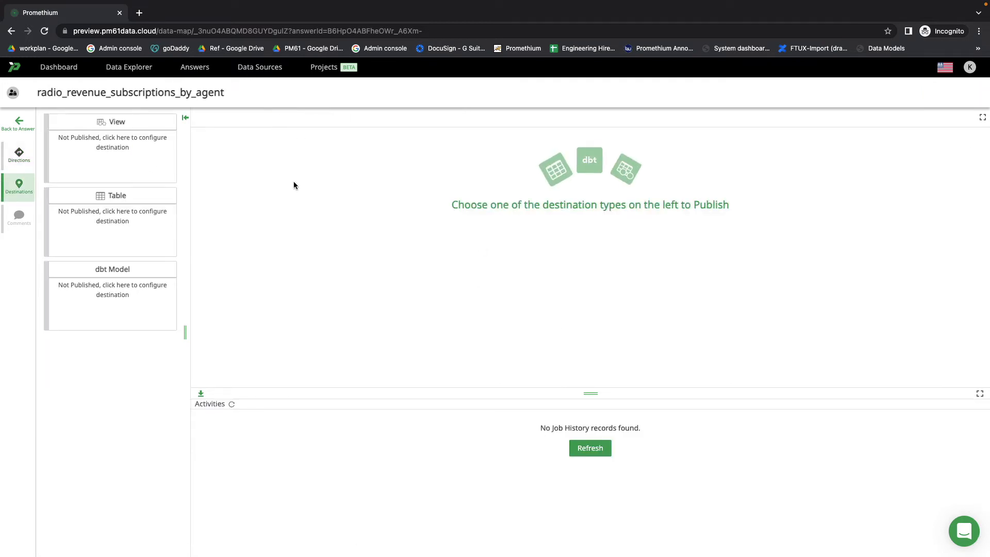
left_click(119, 161)
left_click(413, 169)
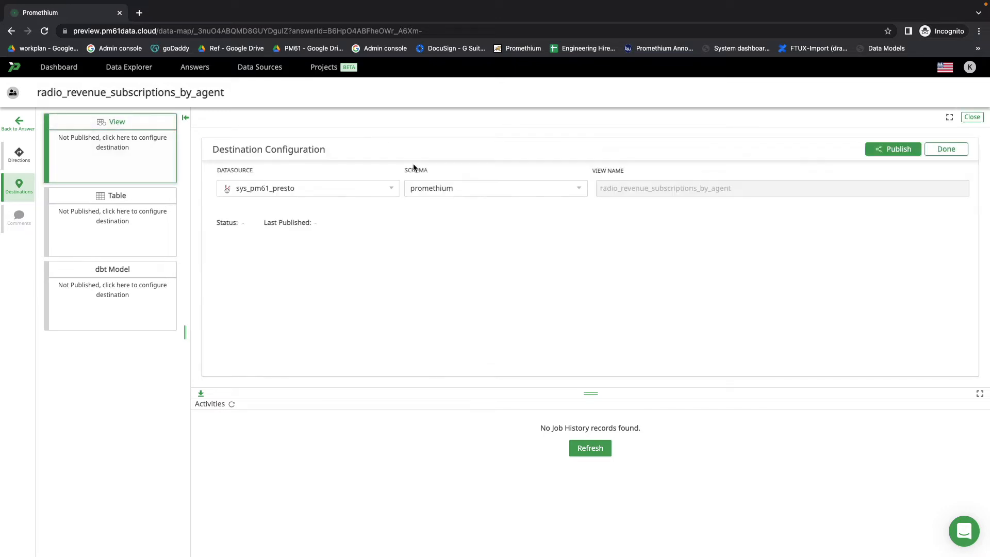
left_click(913, 151)
left_click(912, 150)
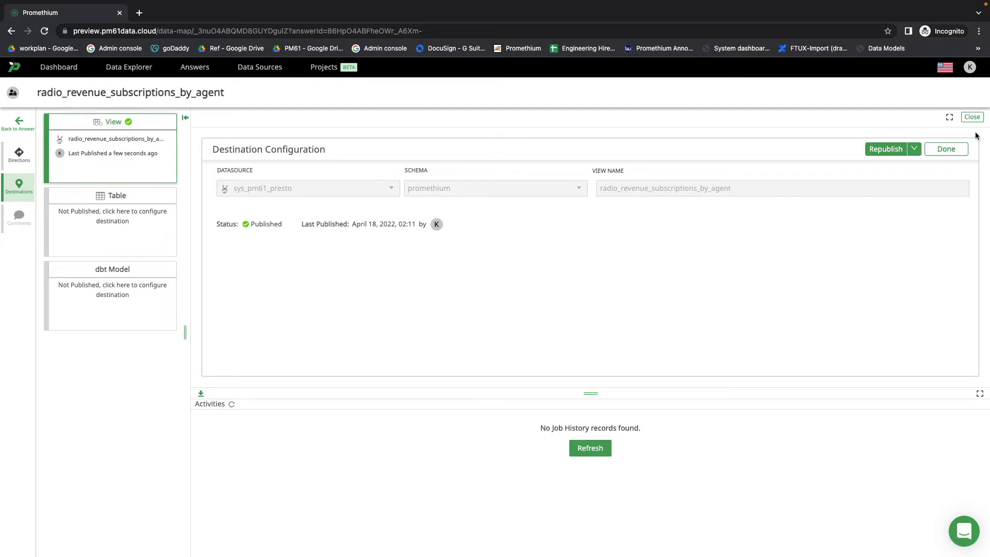
left_click(948, 149)
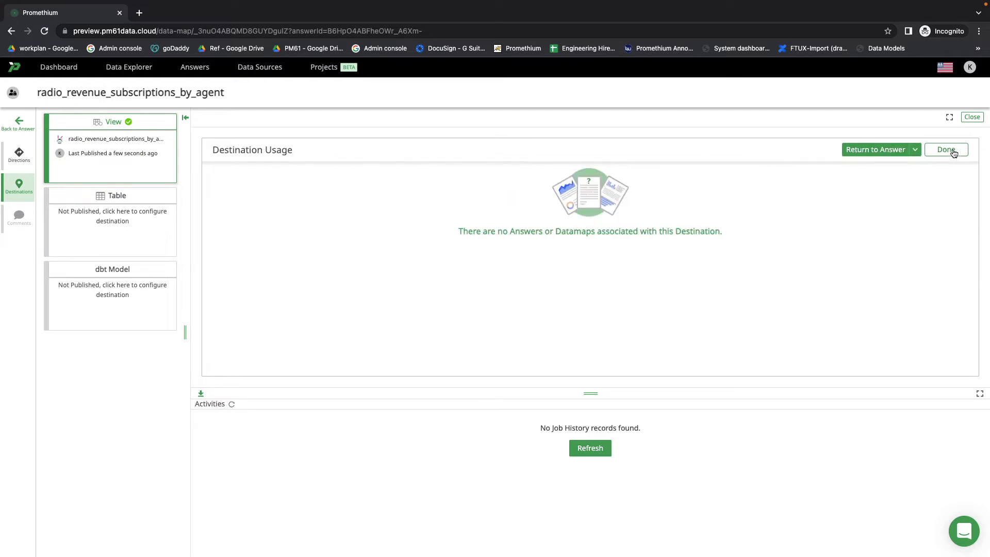
left_click(954, 151)
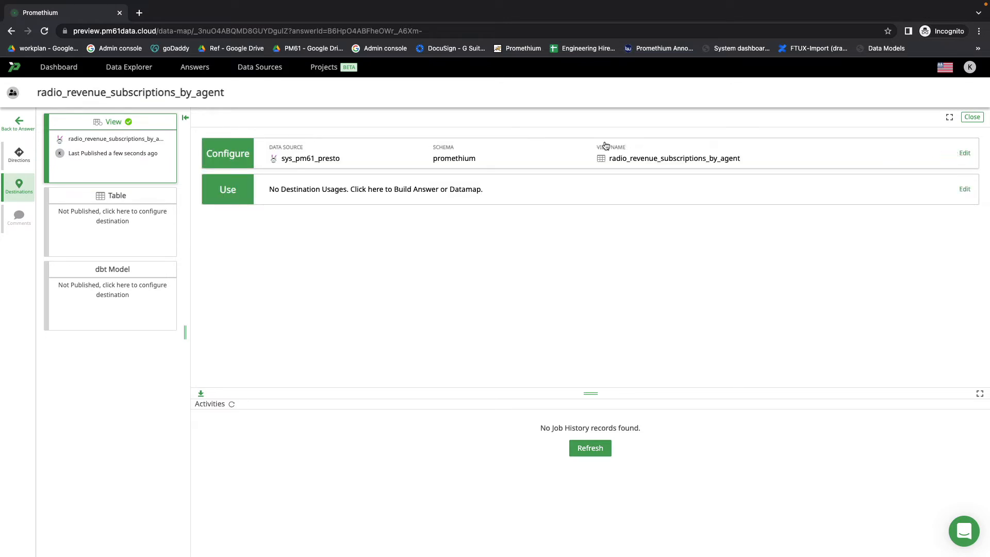
Open the published radio_revenue_subscriptions_by_agent entry in Data Explorer and set its topic to Radio
left_click(129, 68)
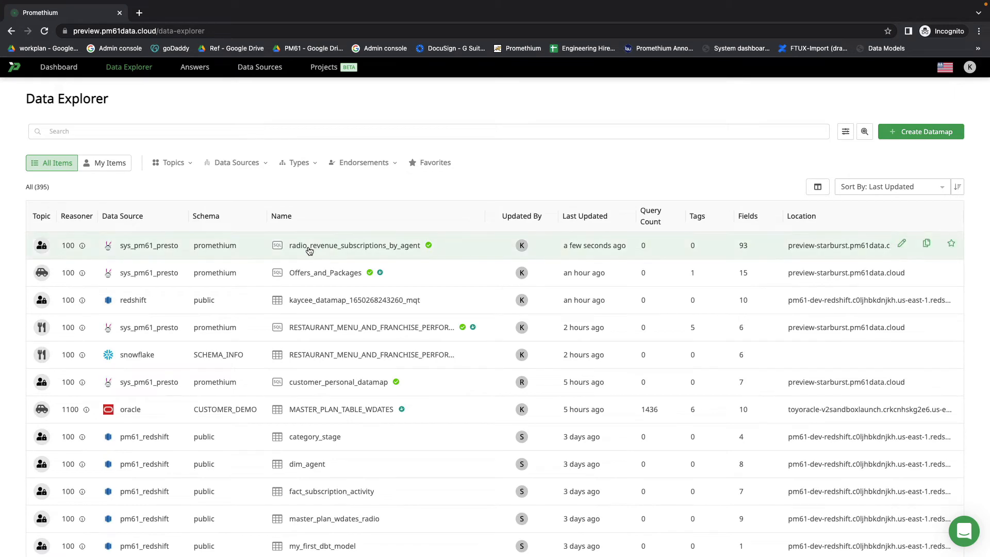
left_click(367, 250)
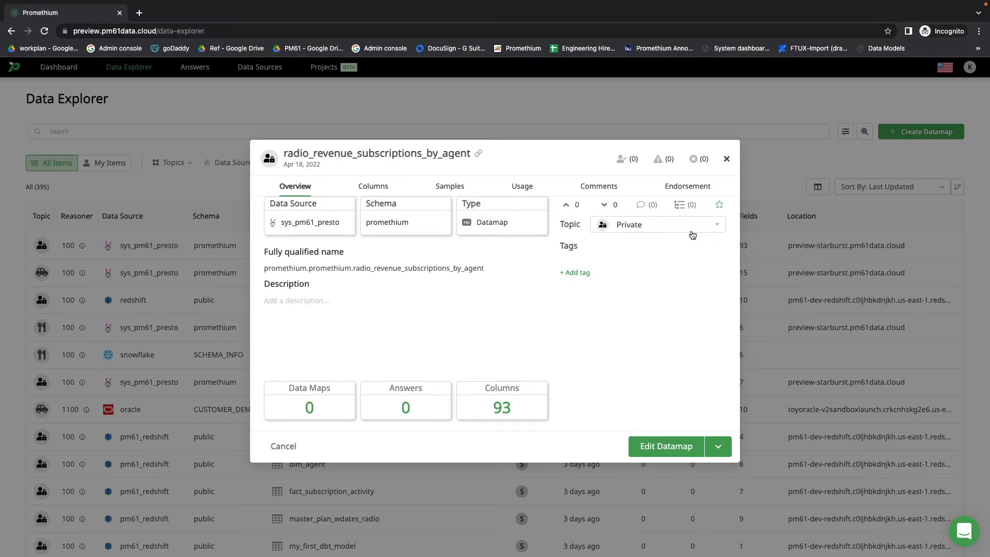
left_click(692, 230)
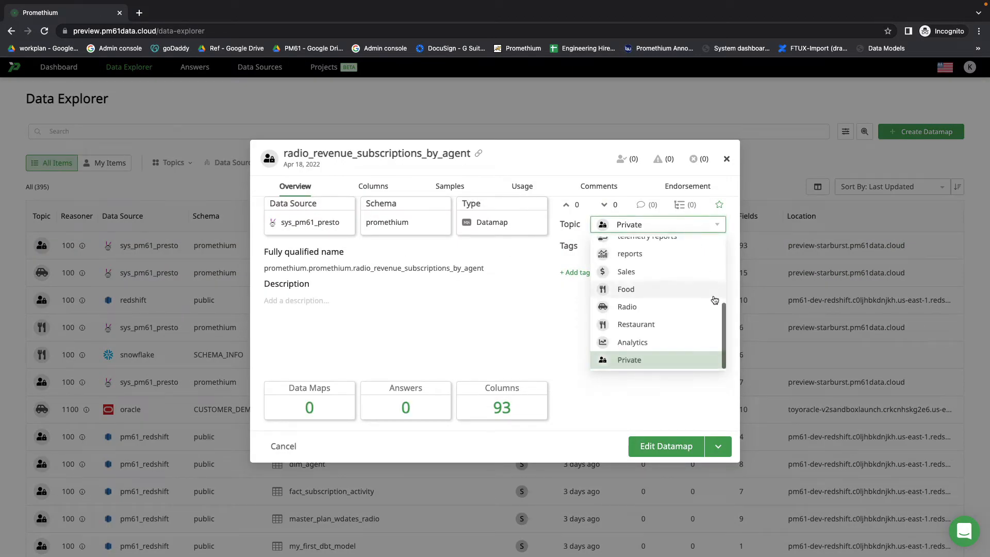
scroll(715, 301, "up", 3)
scroll(693, 322, "down", 1)
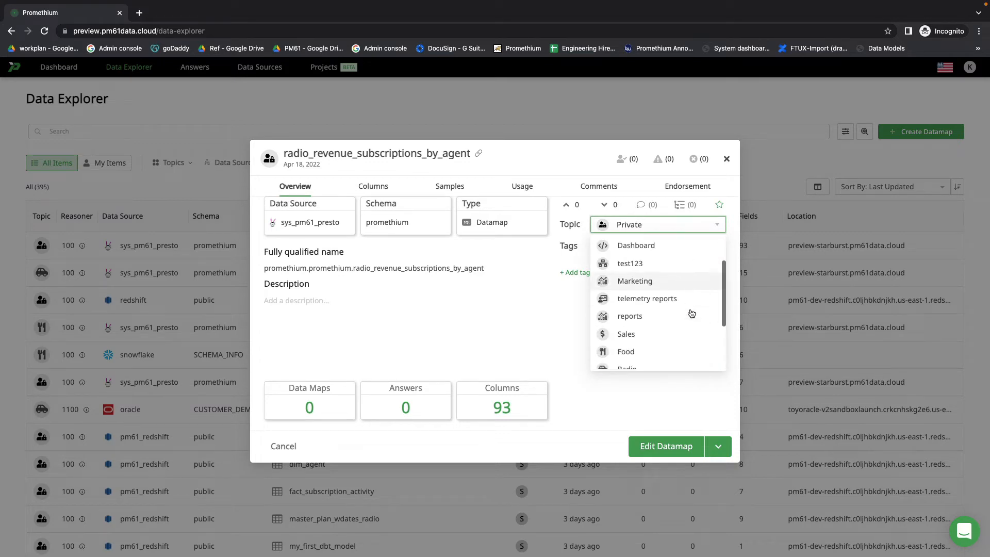
scroll(692, 314, "down", 3)
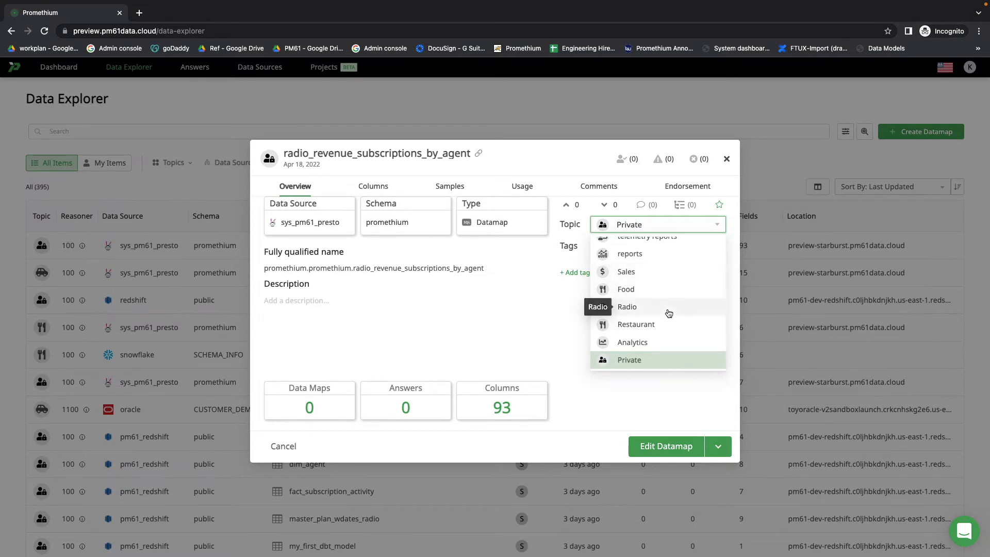
left_click(669, 309)
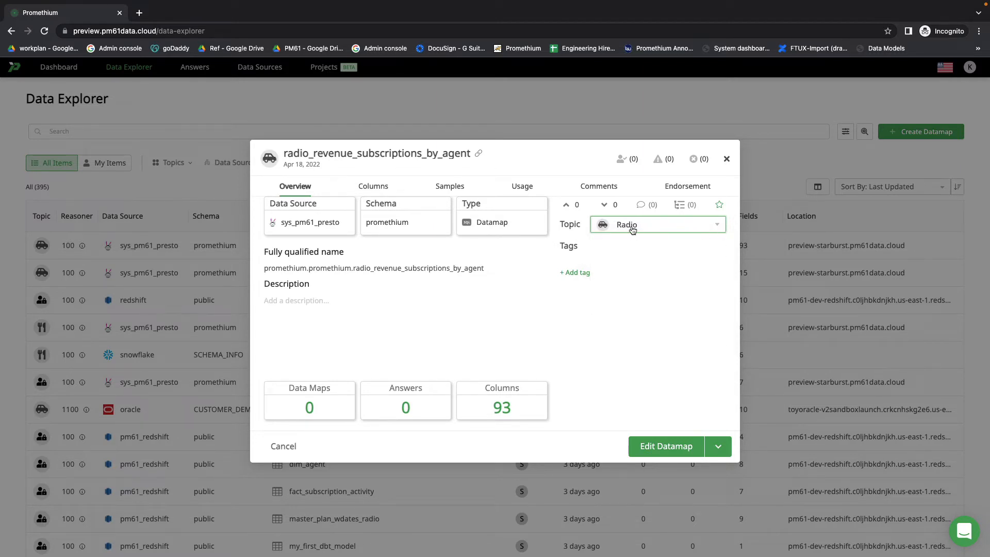
left_click(726, 160)
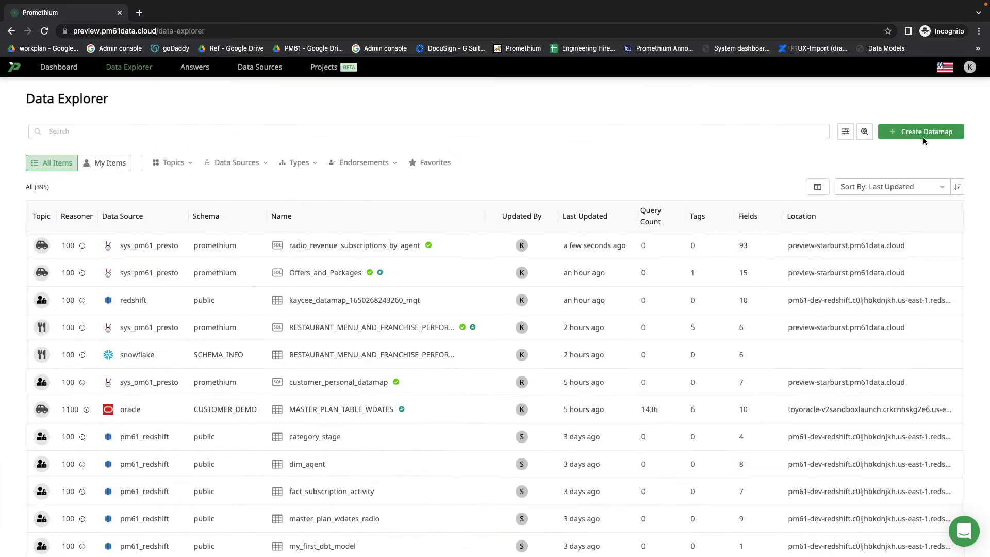
In Topic Management, change the listed user's sharing role on the Radio topic to owner
left_click(968, 72)
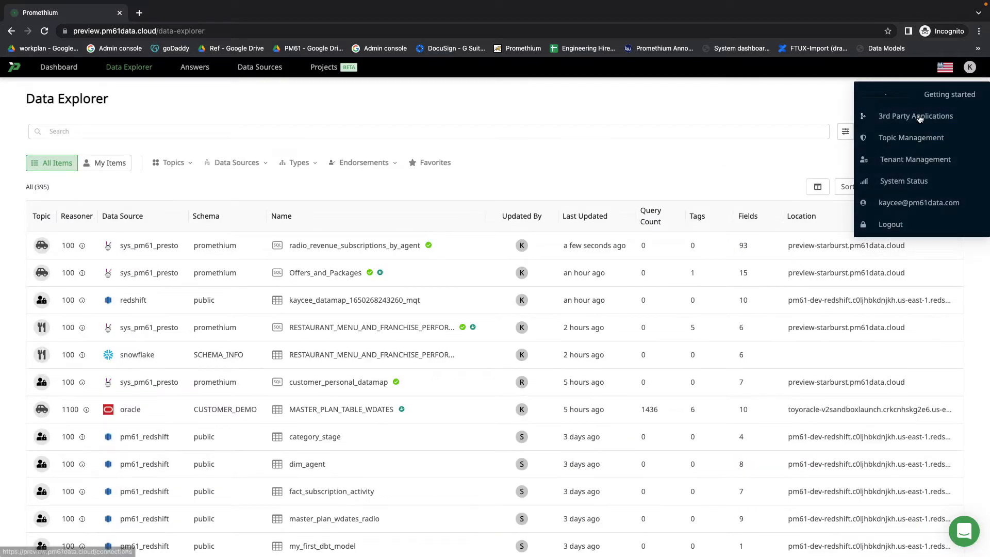
left_click(917, 138)
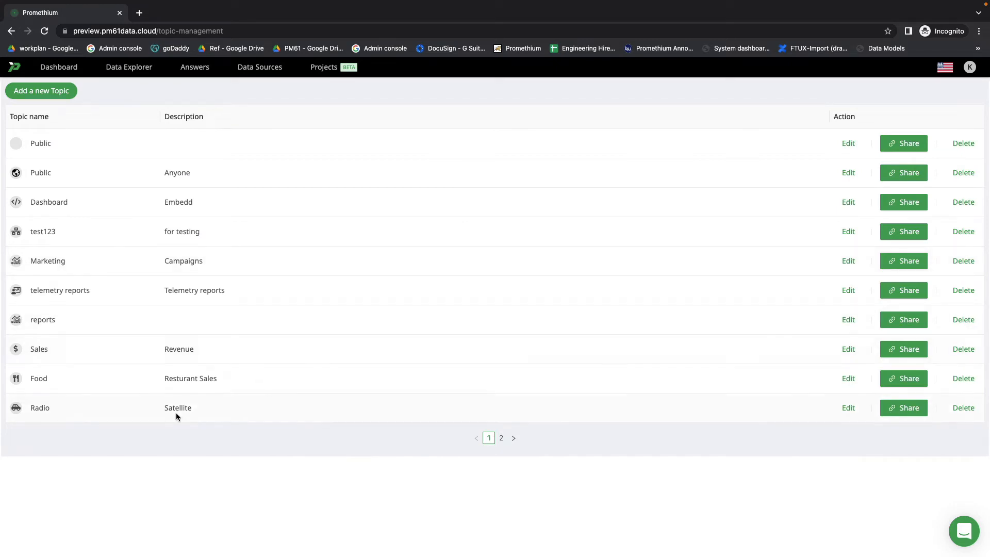
left_click(895, 408)
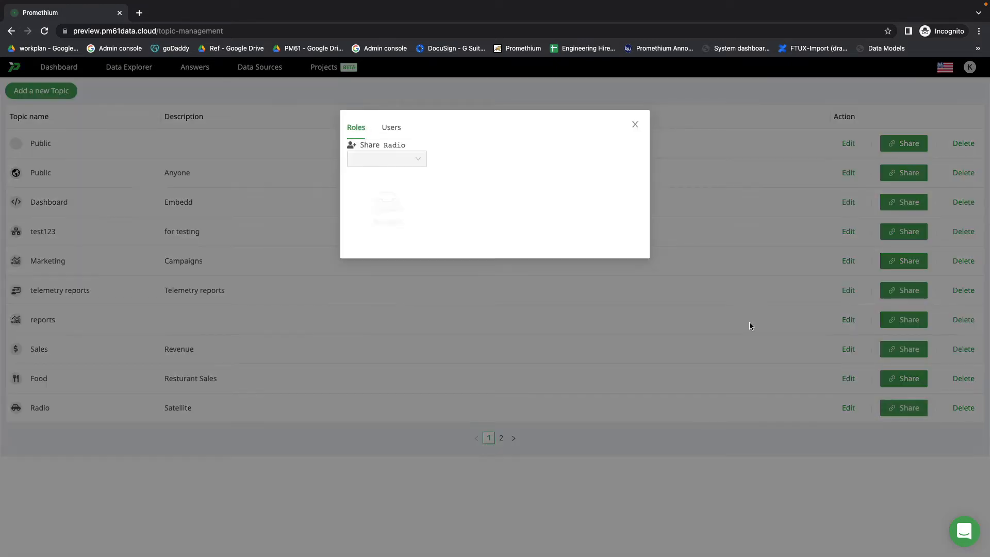
left_click(399, 129)
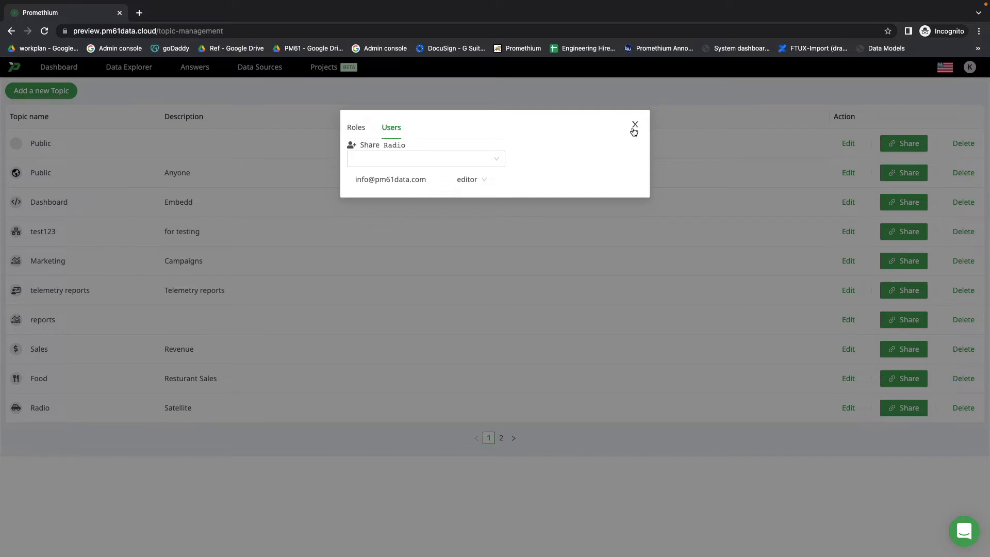
left_click(480, 180)
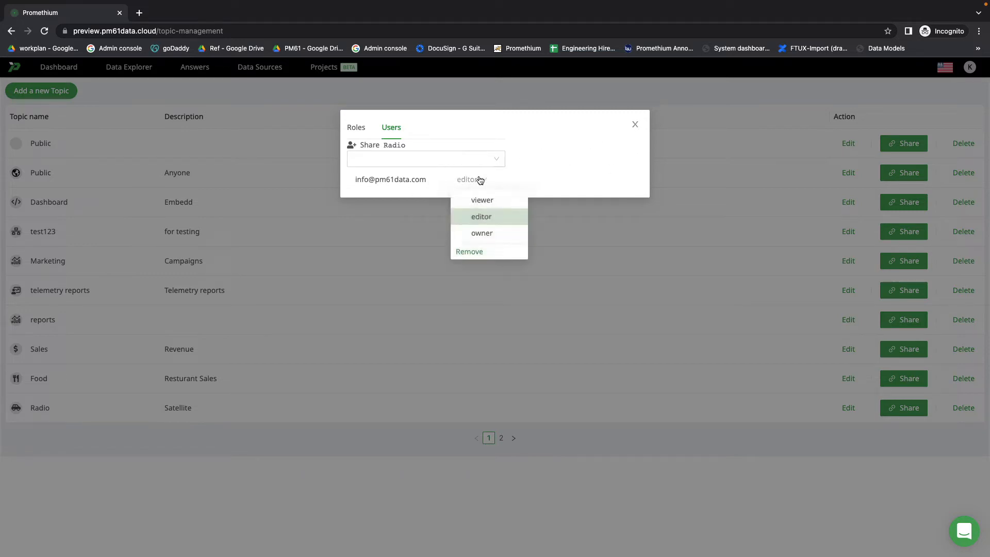
left_click(477, 233)
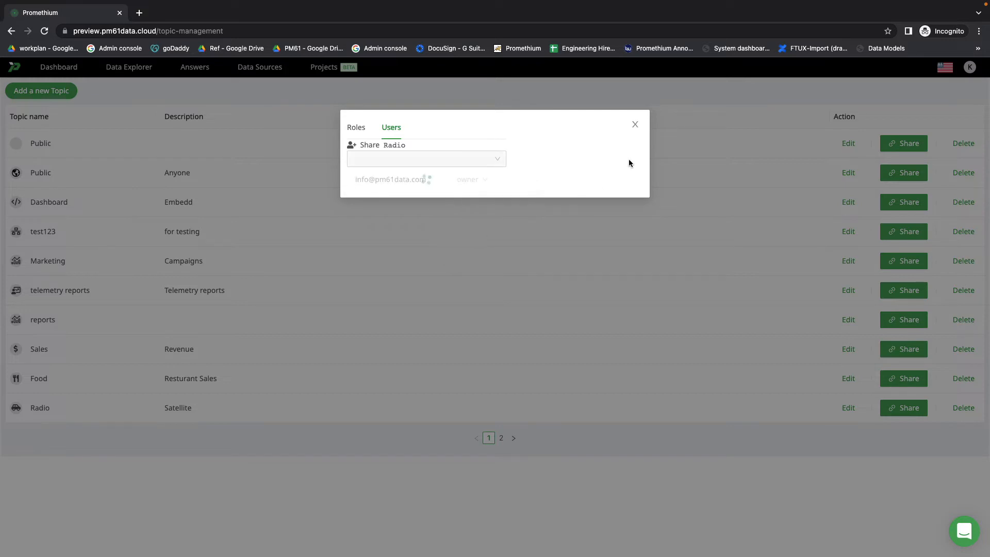
left_click(636, 126)
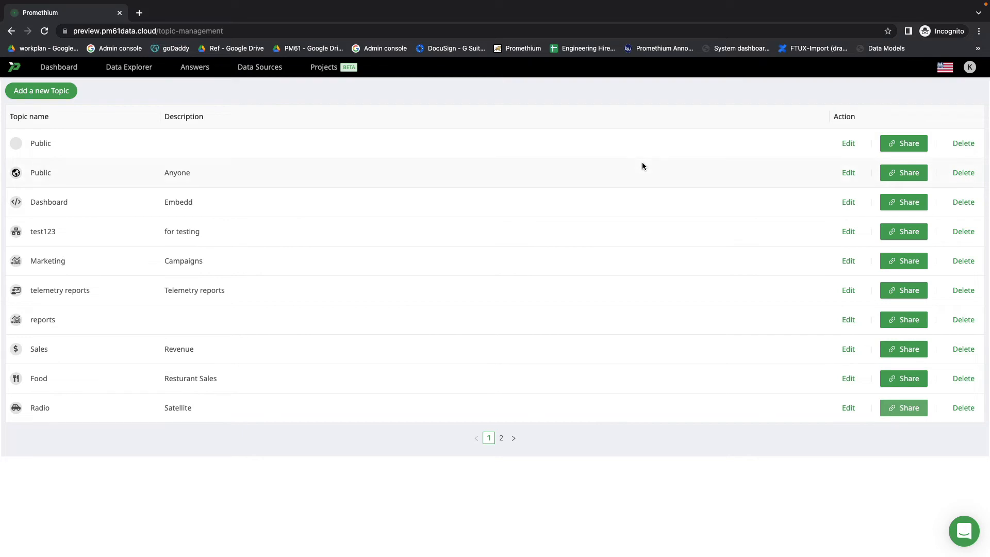
Log out and log back in with a different account's saved email address and password
left_click(970, 67)
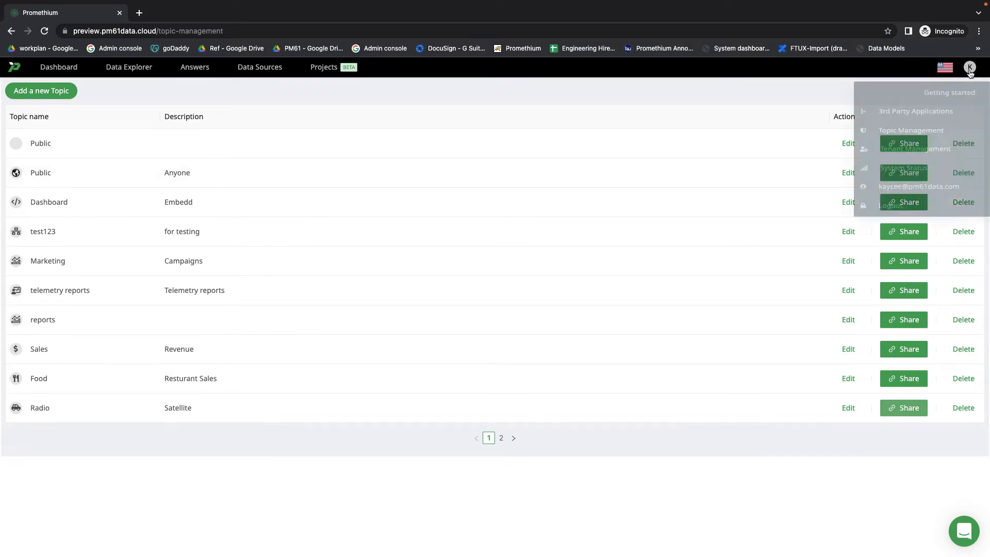
left_click(889, 224)
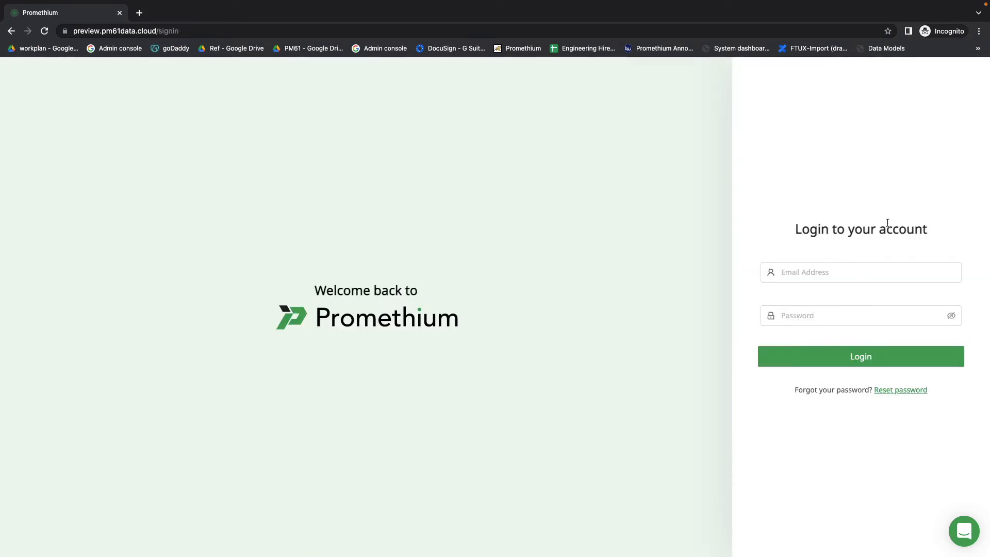
left_click(853, 272)
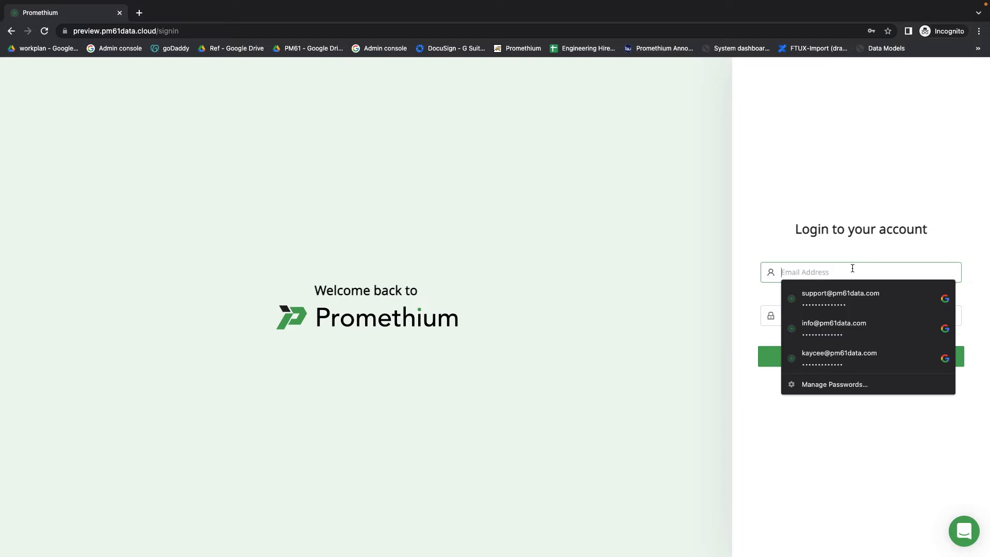
left_click(831, 333)
left_click(825, 355)
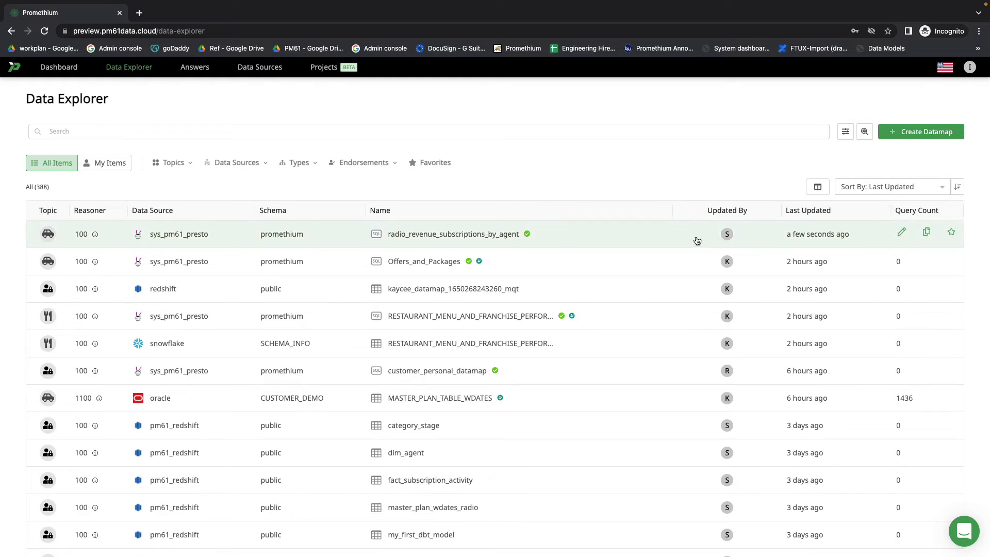
Duplicate the radio_revenue_subscriptions_by_agent entry in Data Explorer after checking its overview, and open the cloned data map for editing
left_click(488, 238)
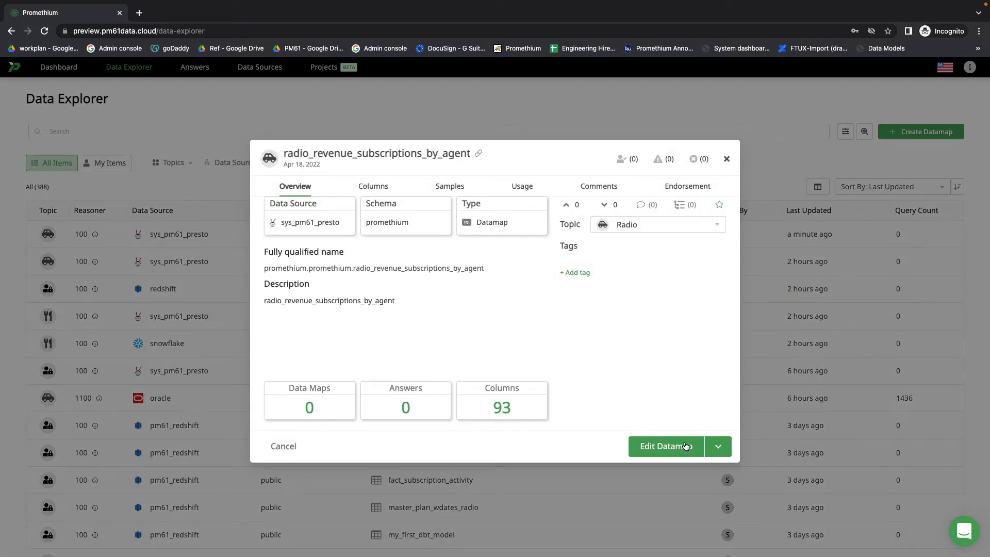
left_click(727, 161)
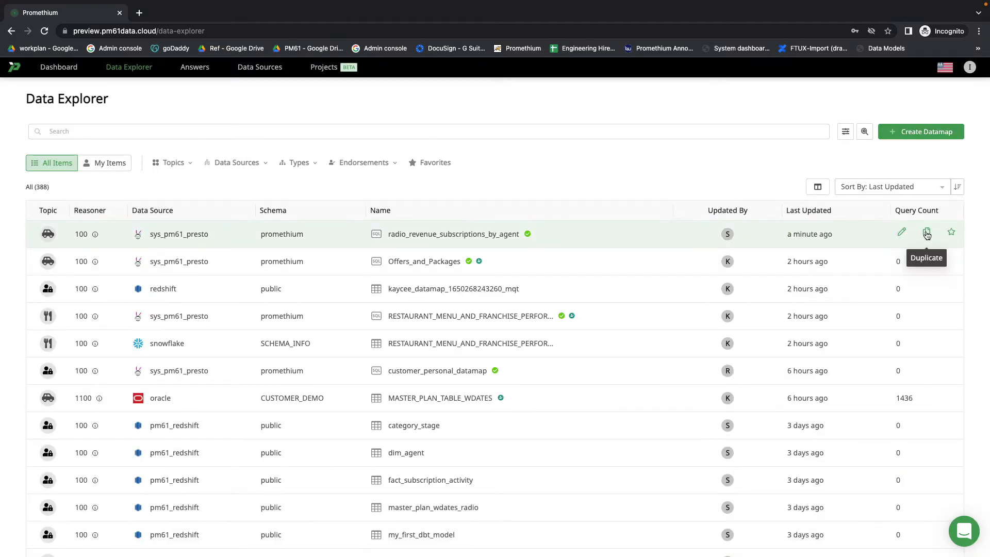
left_click(927, 233)
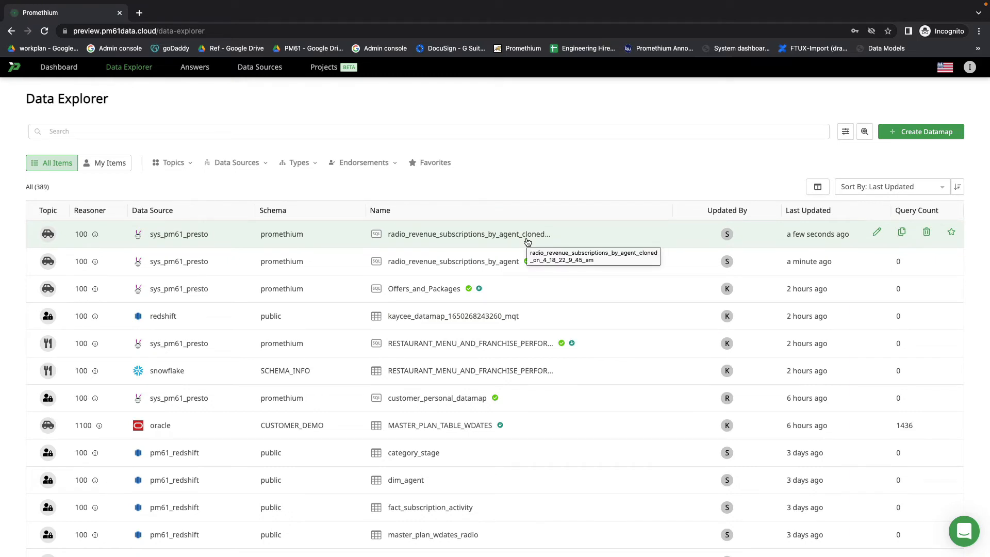
left_click(527, 241)
left_click(677, 449)
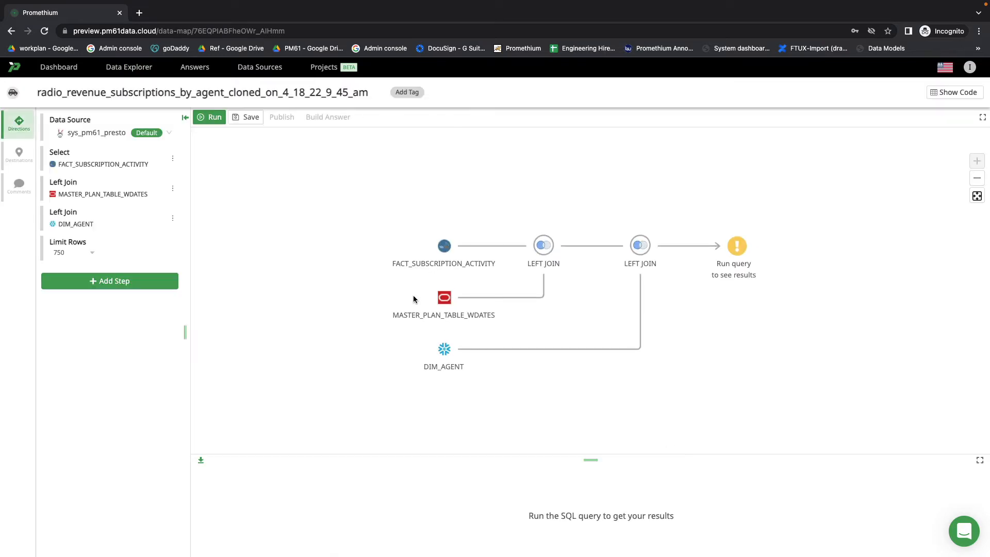
Rename the cloned data map as radio_revenue_subscriptions_by_agent_data_analyst
left_click(227, 97)
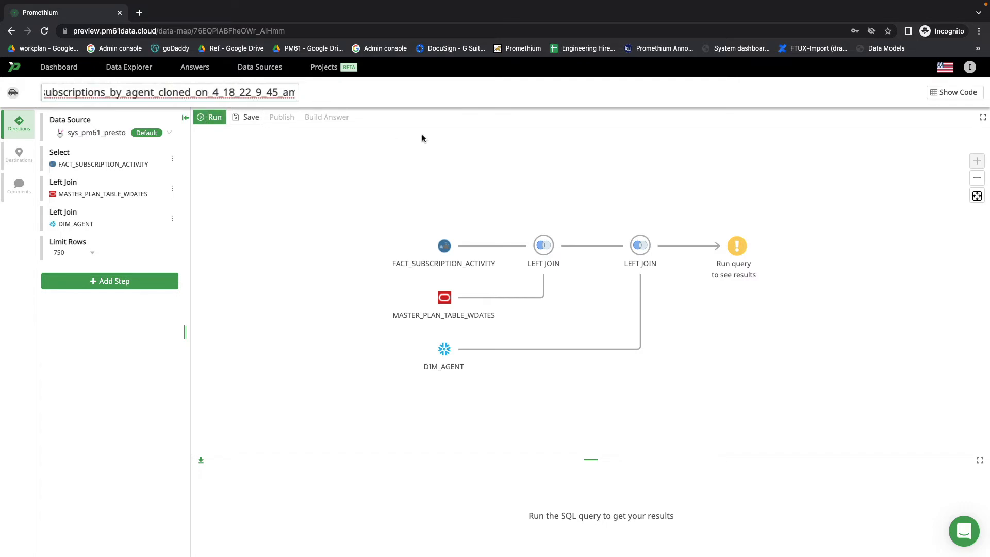
key("Home")
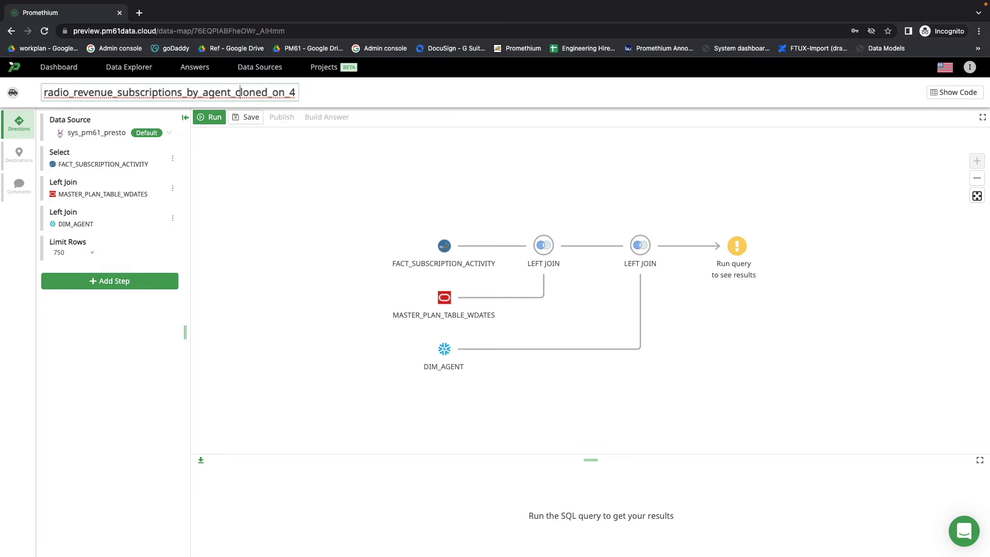
key("shift+End")
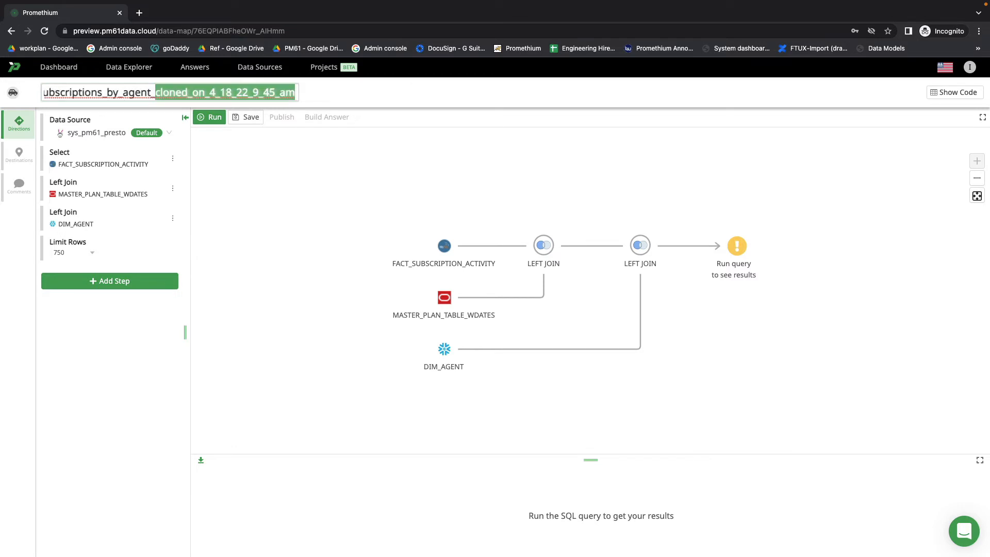
type("data_")
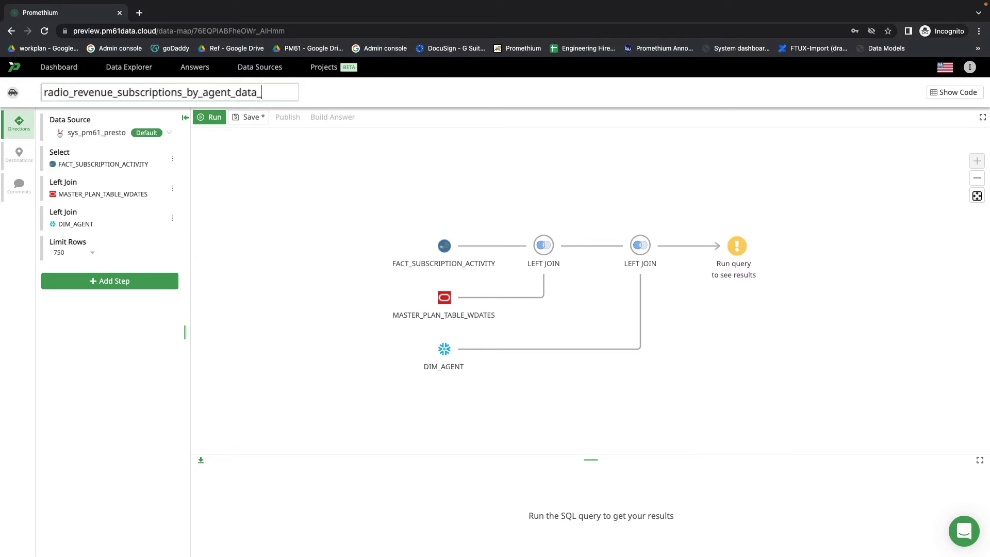
type("analyst")
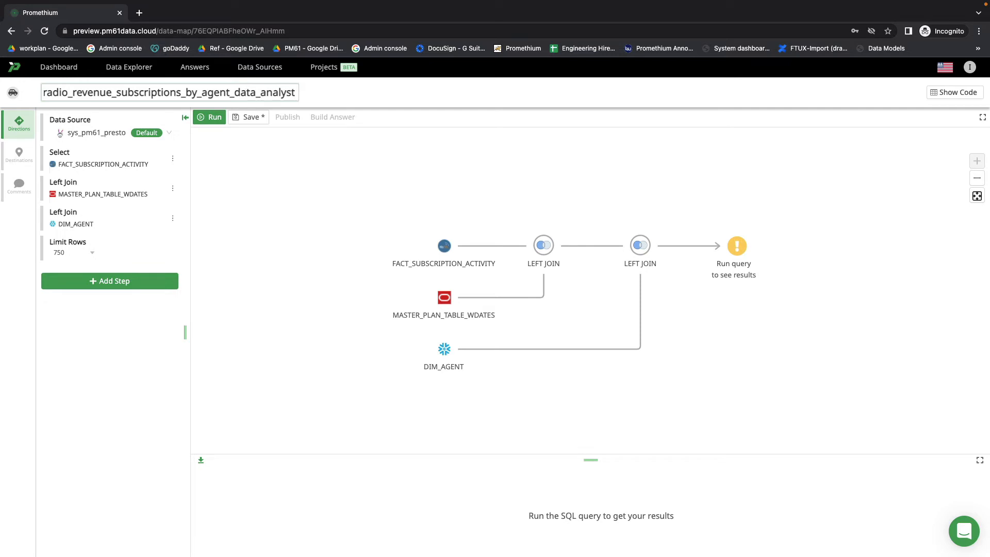
key("Return")
Run the cloned data map and check its result rows for missing values, especially in the agent columns
left_click(212, 117)
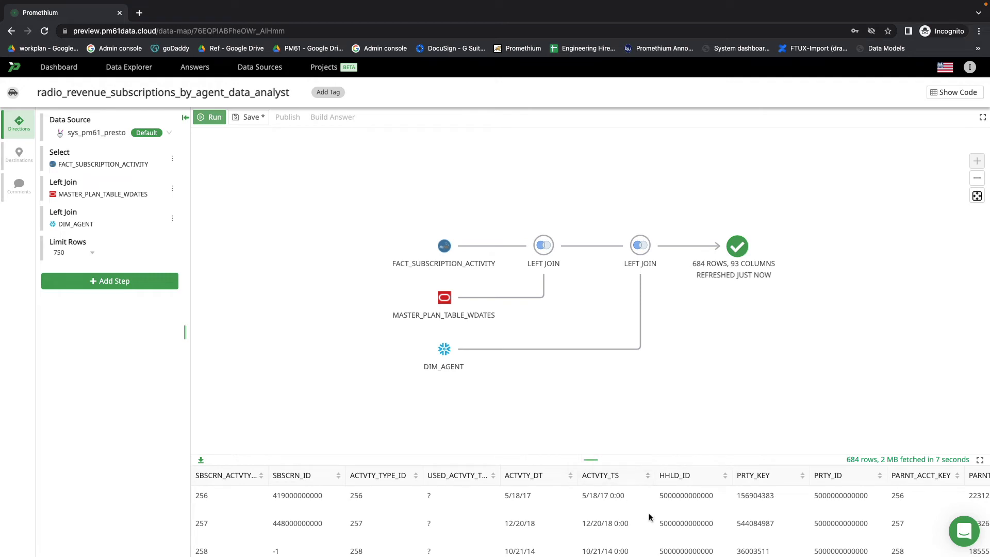
scroll(649, 513, "right", 10)
scroll(649, 512, "right", 15)
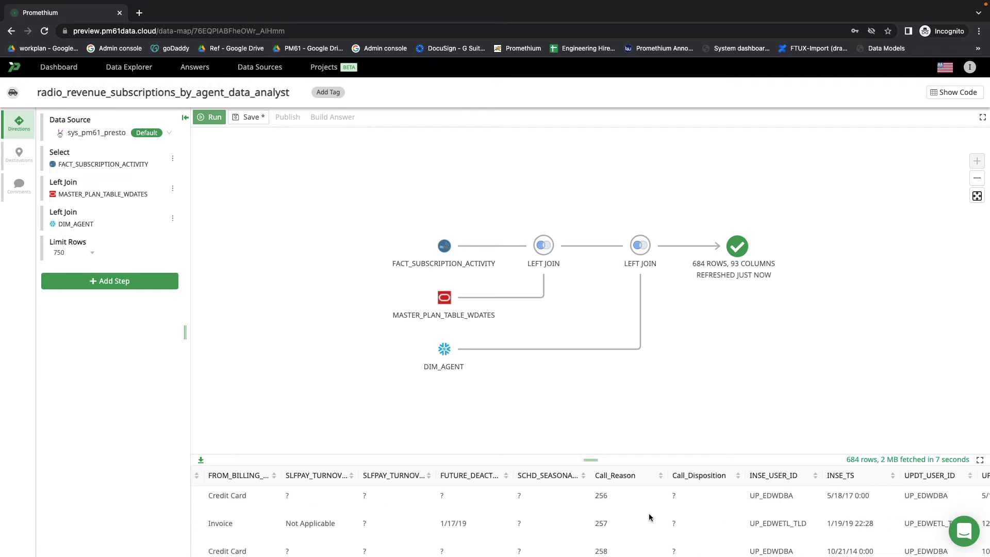
scroll(649, 513, "right", 10)
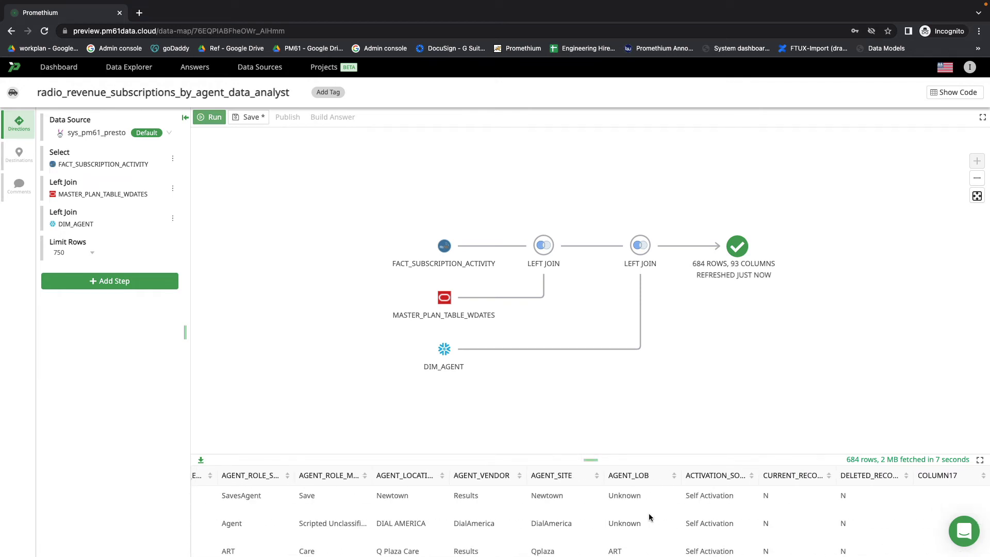
scroll(649, 512, "down", 5)
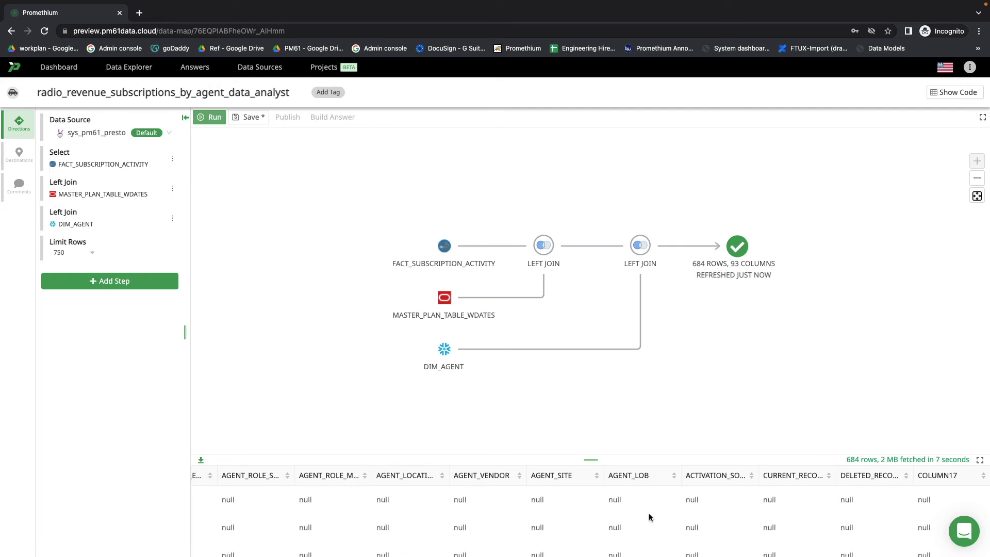
scroll(649, 513, "down", 2)
scroll(649, 513, "left", 15)
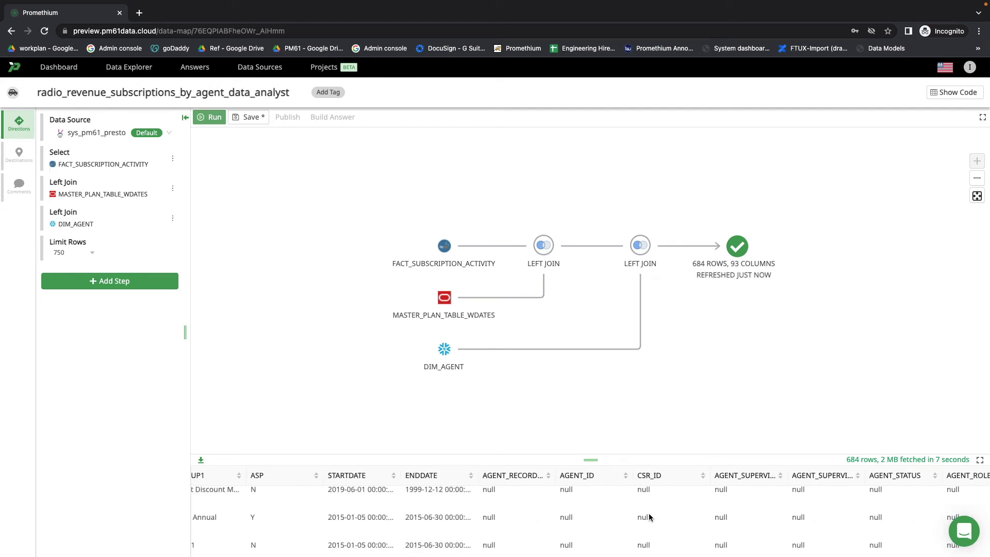
scroll(649, 512, "left", 8)
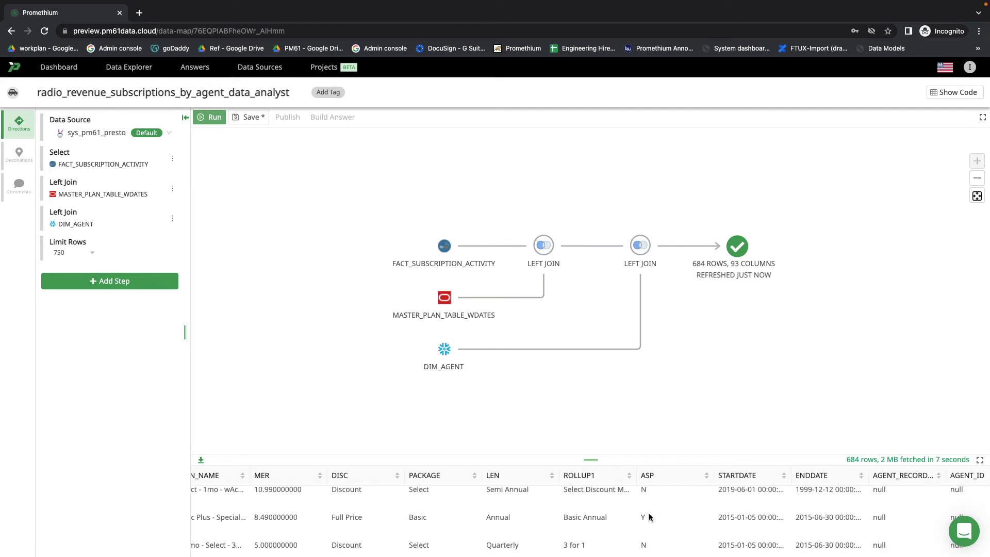
scroll(650, 514, "right", 5)
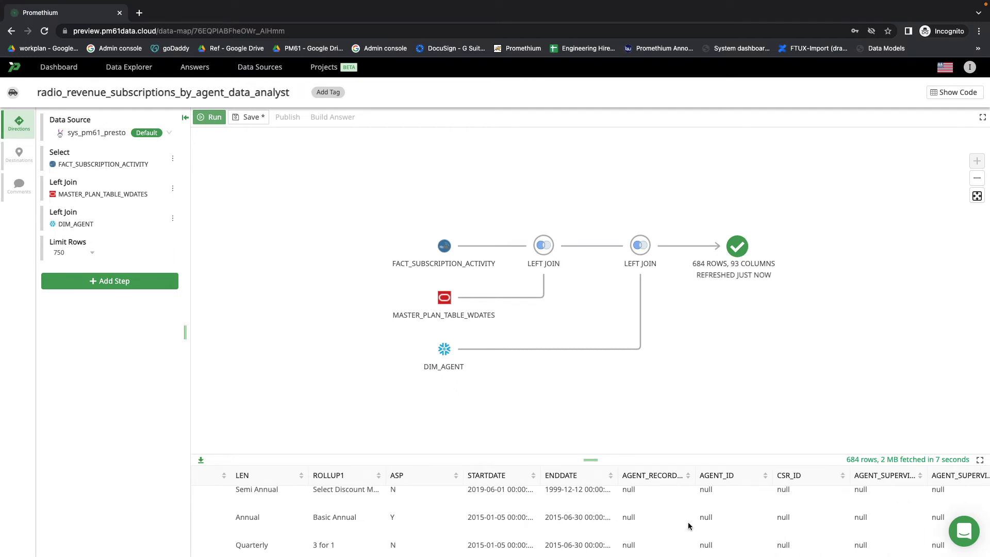
scroll(688, 524, "right", 5)
scroll(685, 525, "down", 1)
scroll(685, 522, "down", 3)
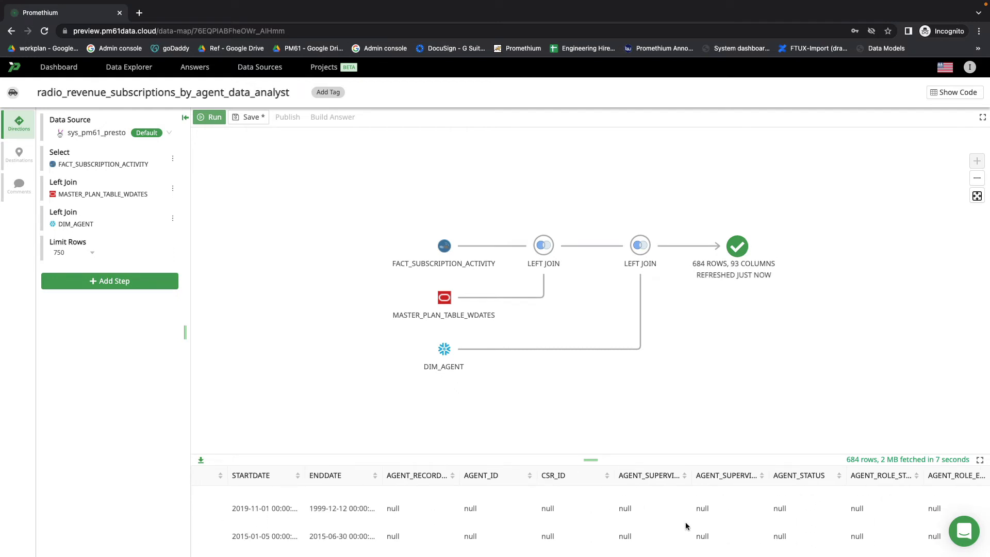
scroll(685, 525, "down", 1)
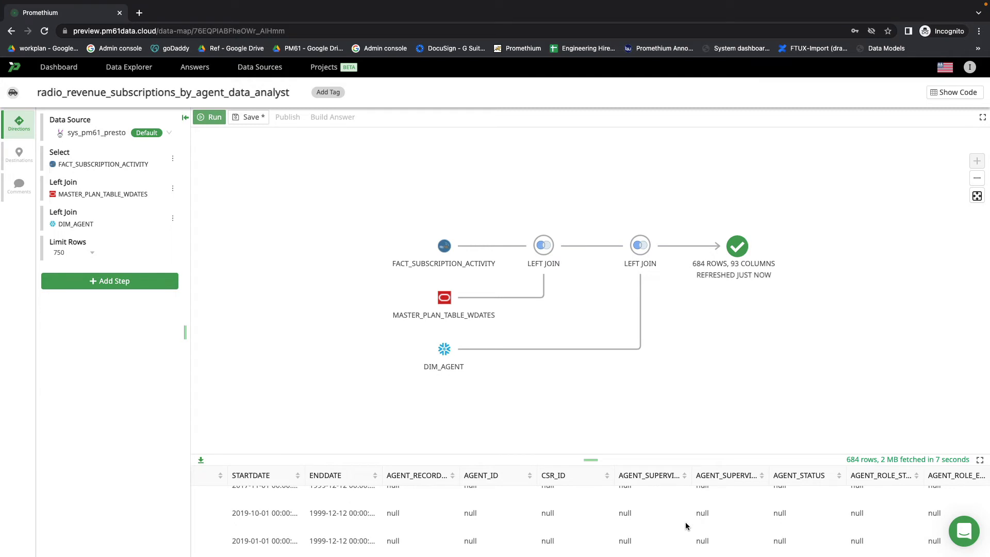
scroll(685, 525, "down", 1)
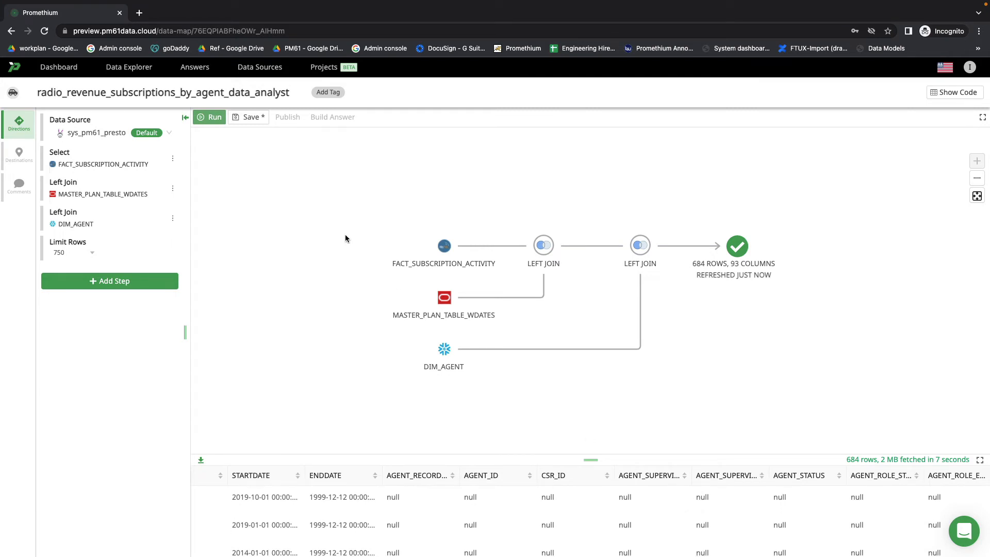
Change the DIM_AGENT join type to Inner on AGN_KEY = AGENT_RECORD_KEY, keeping all its fields selected
left_click(79, 218)
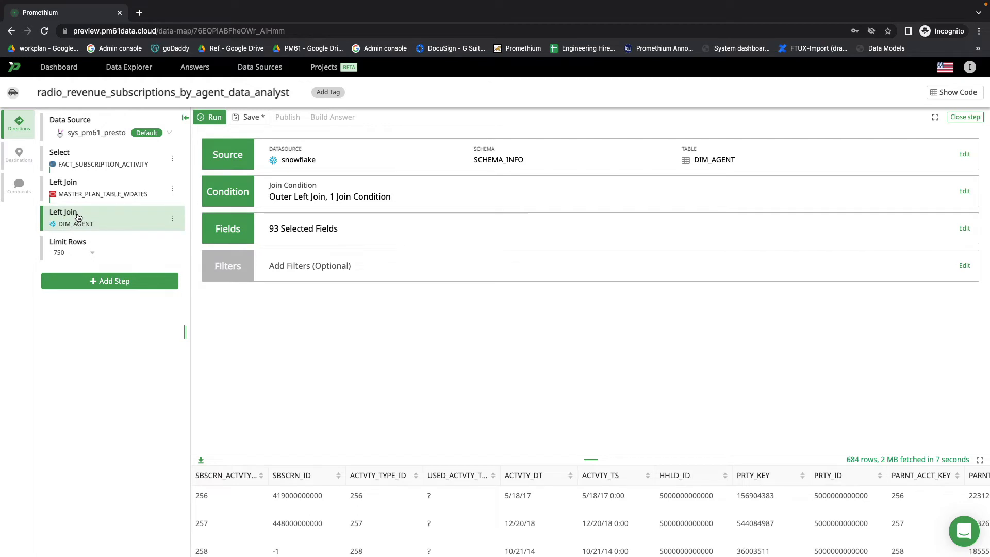
left_click(415, 200)
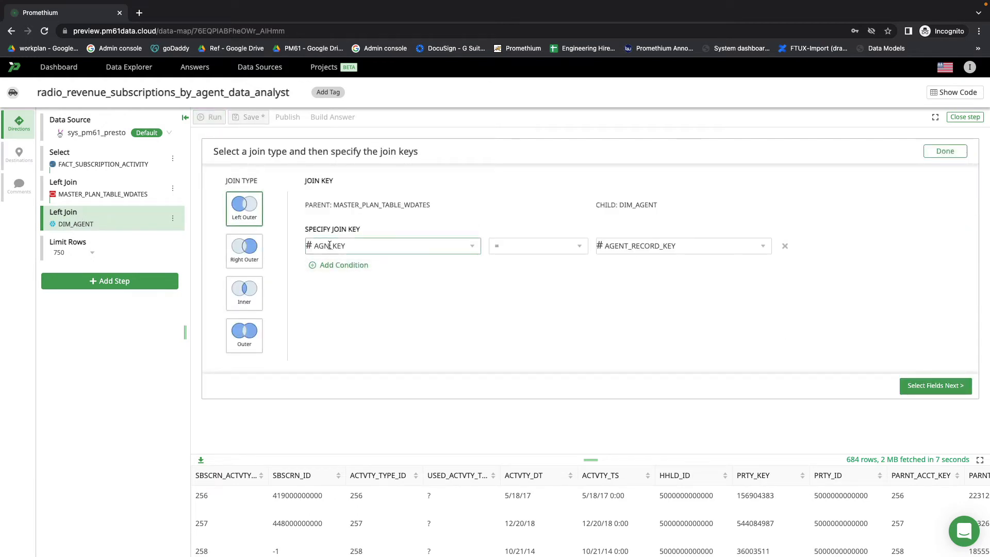
left_click(247, 293)
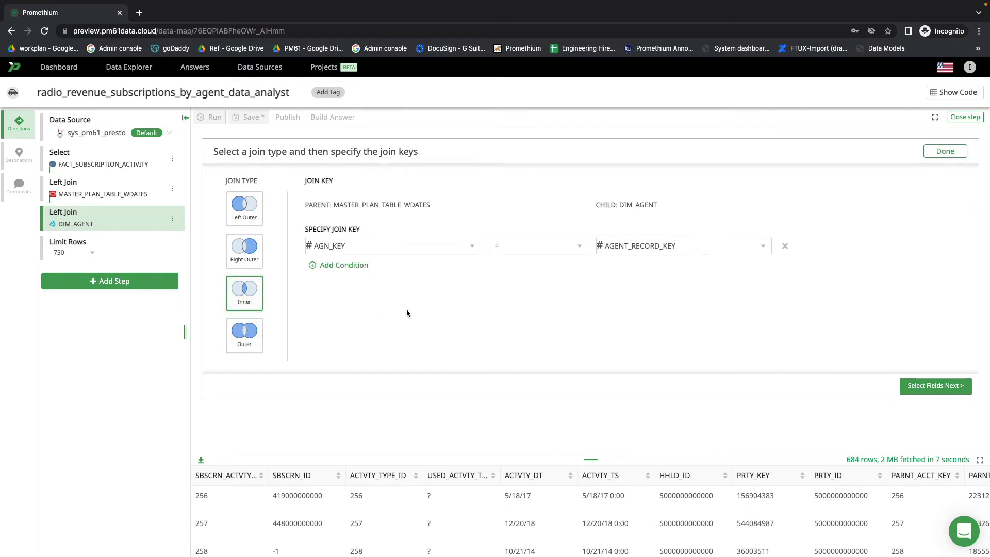
left_click(949, 386)
scroll(680, 376, "down", 5)
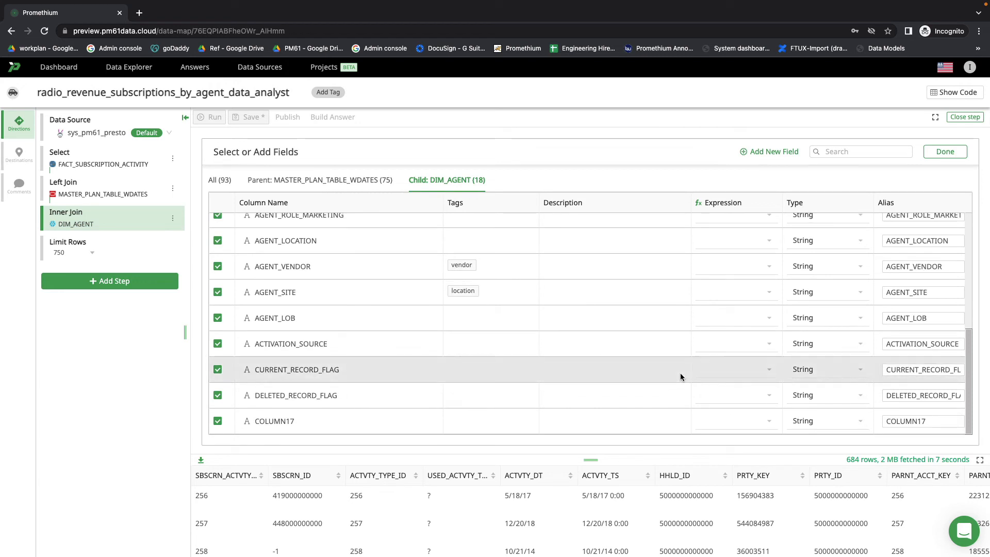
scroll(680, 377, "up", 5)
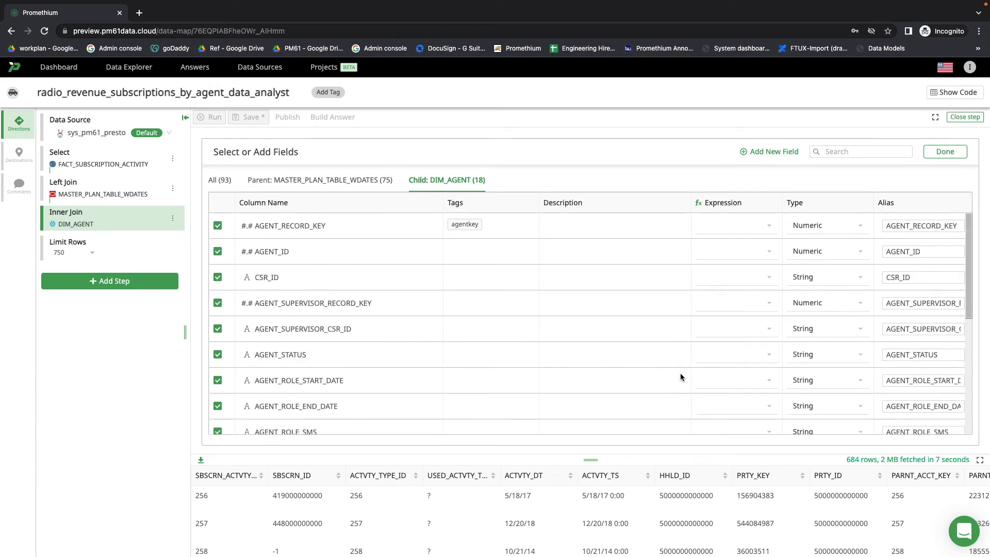
left_click(945, 152)
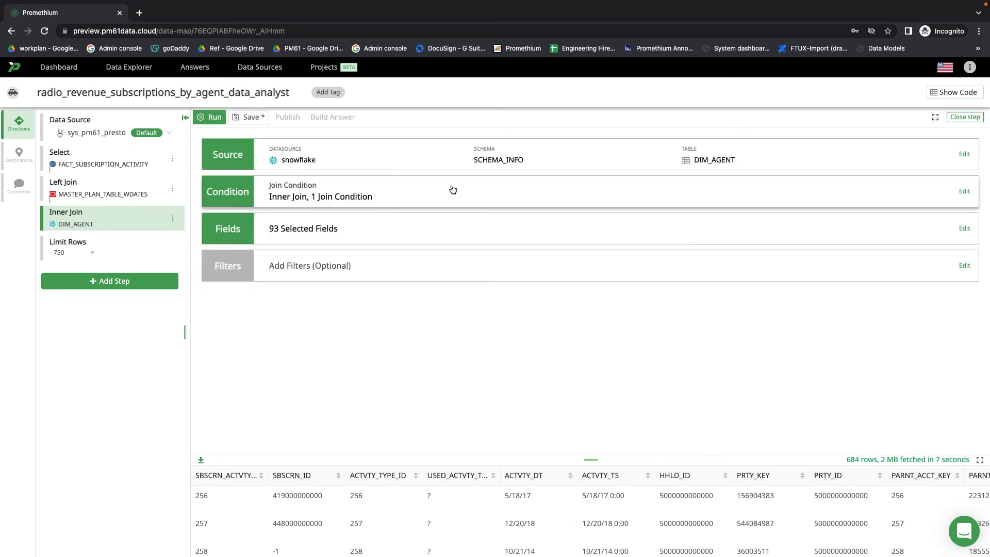
Rerun the data map with the inner join and check that the agent columns are populated across the result rows
left_click(209, 117)
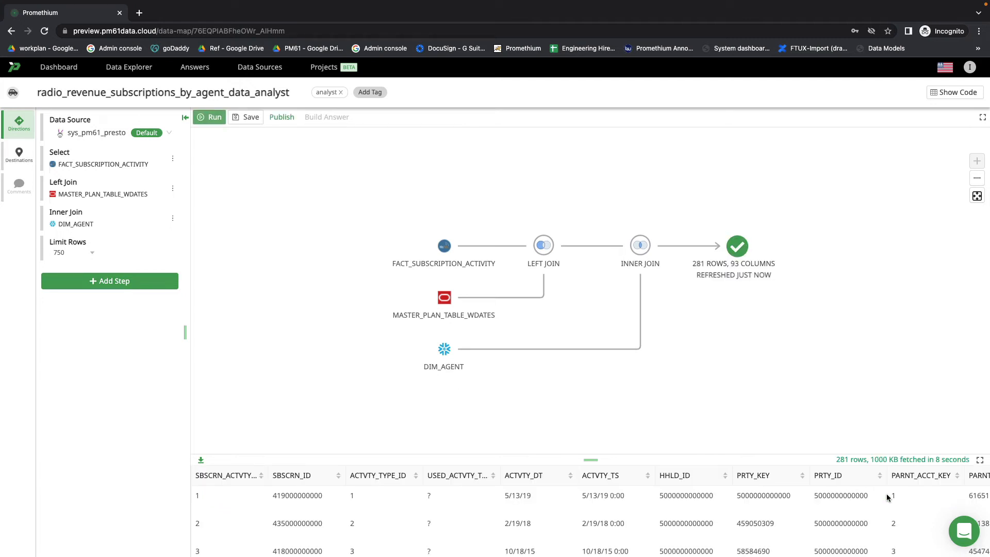
scroll(848, 514, "right", 20)
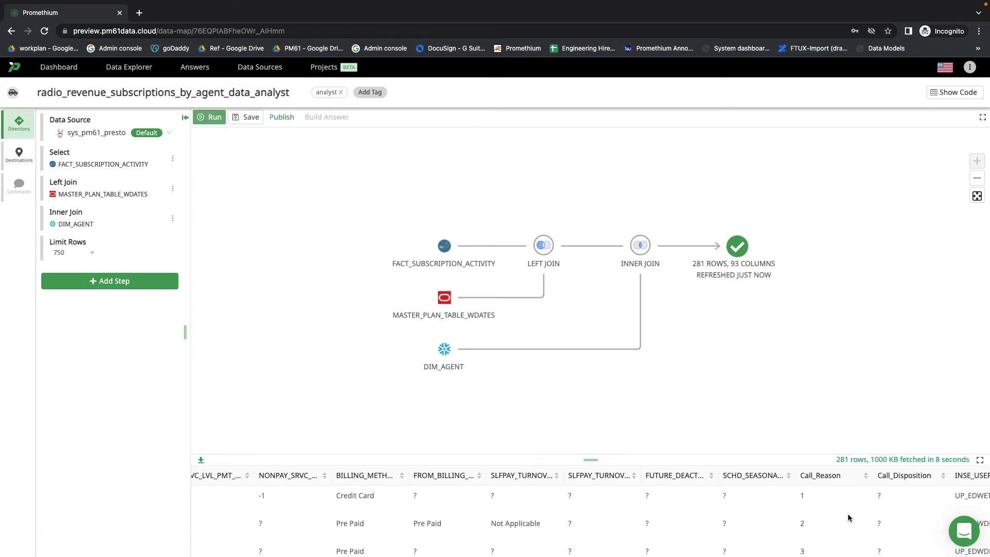
scroll(848, 514, "right", 20)
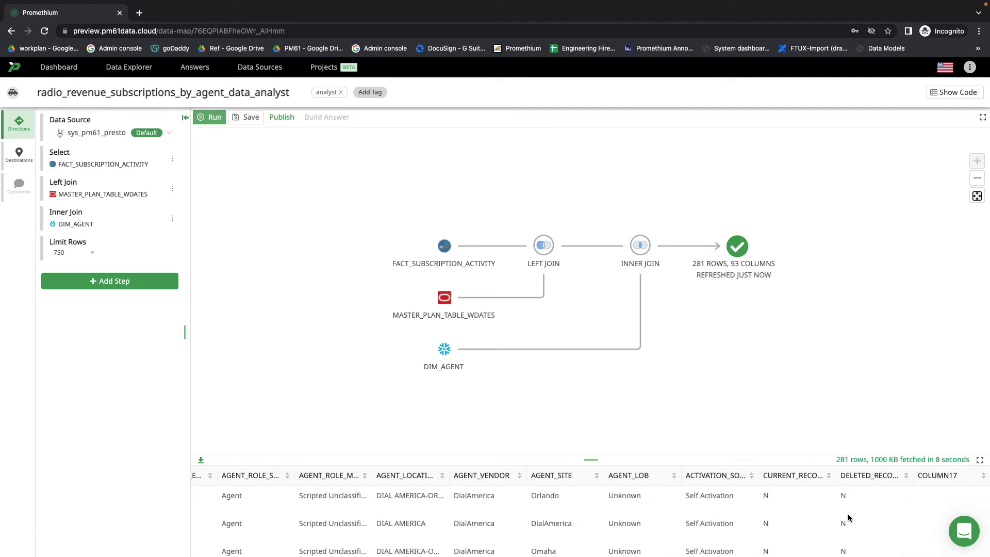
scroll(848, 513, "down", 3)
scroll(848, 513, "left", 4)
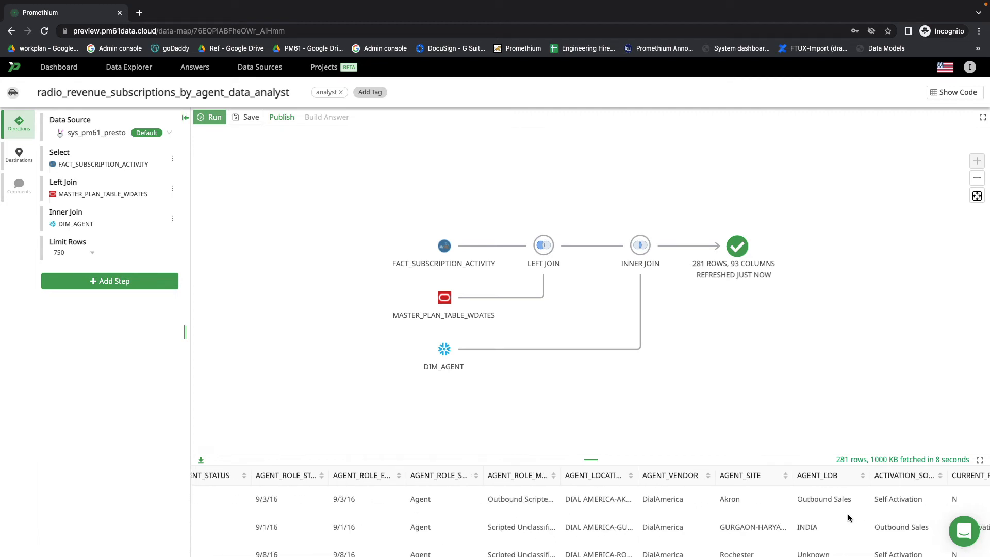
scroll(849, 518, "left", 1)
scroll(849, 518, "down", 5)
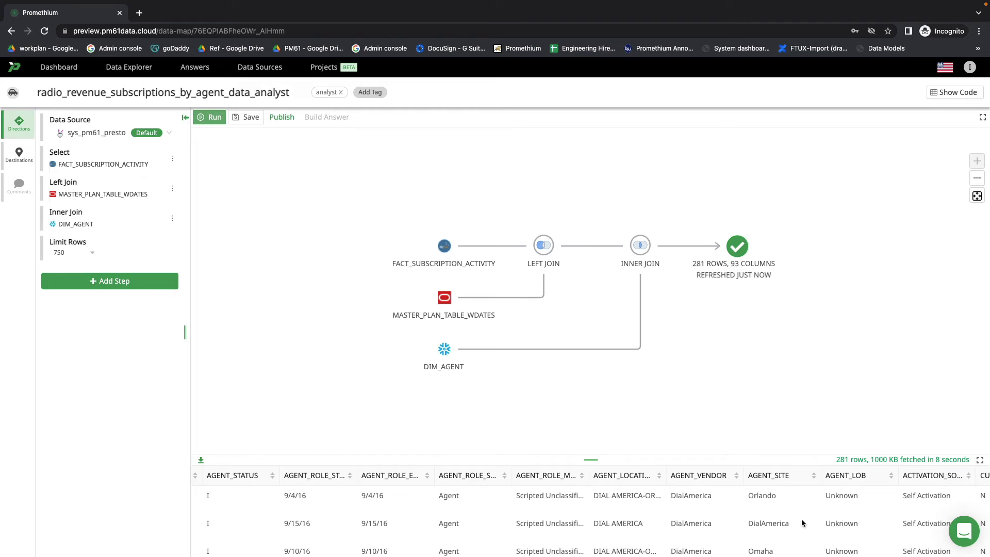
scroll(793, 517, "right", 3)
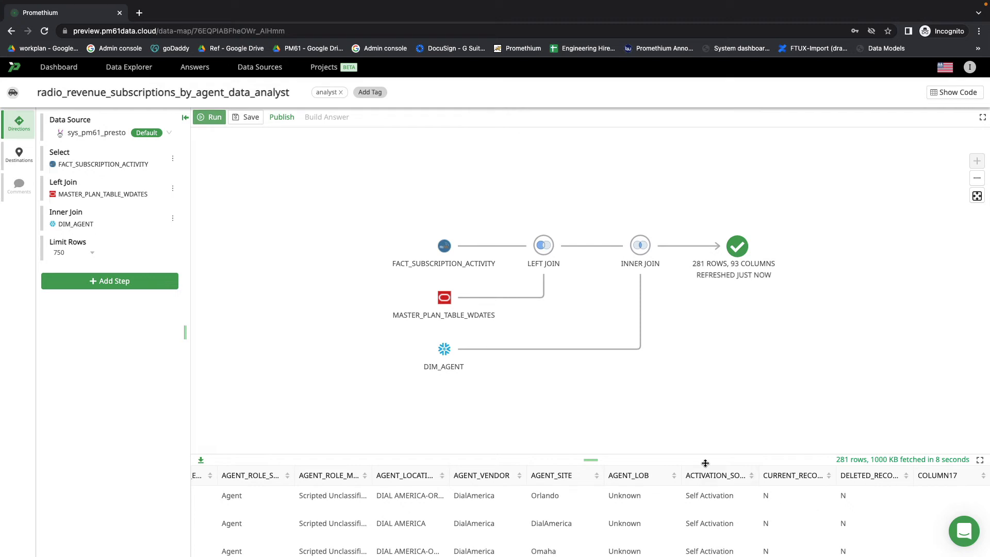
Look through the joined result rows and columns for grouping candidates, and add a Group By step to the data map
scroll(619, 497, "down", 3)
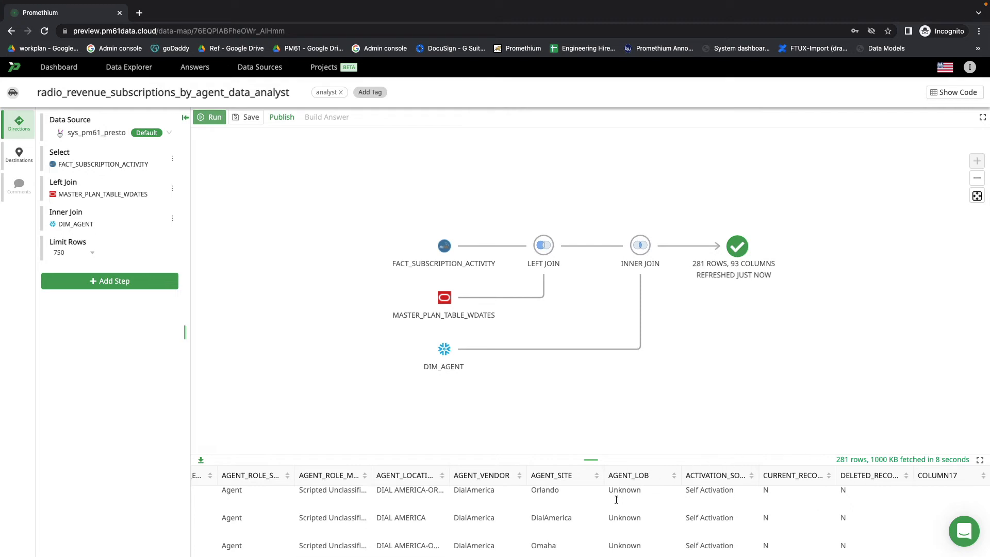
scroll(616, 499, "down", 1)
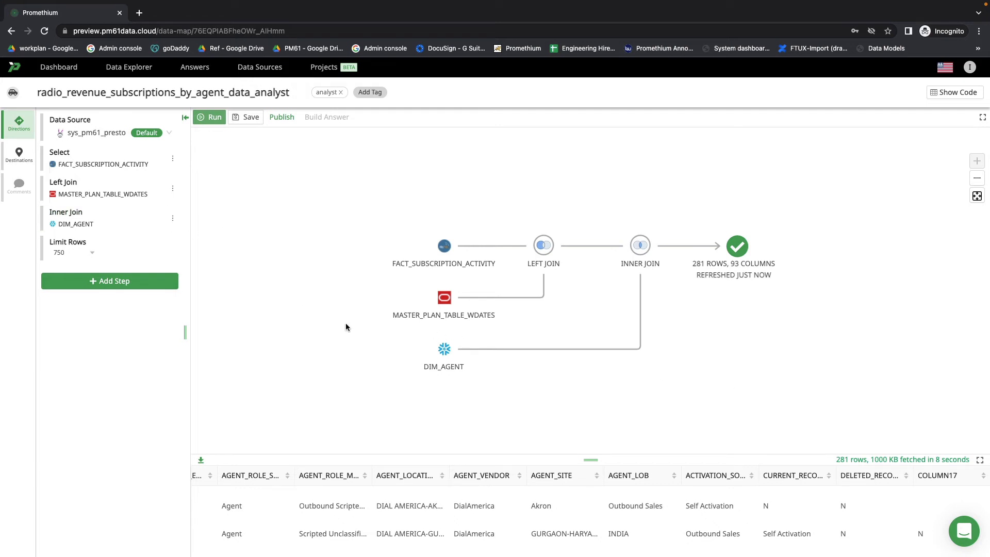
left_click(155, 285)
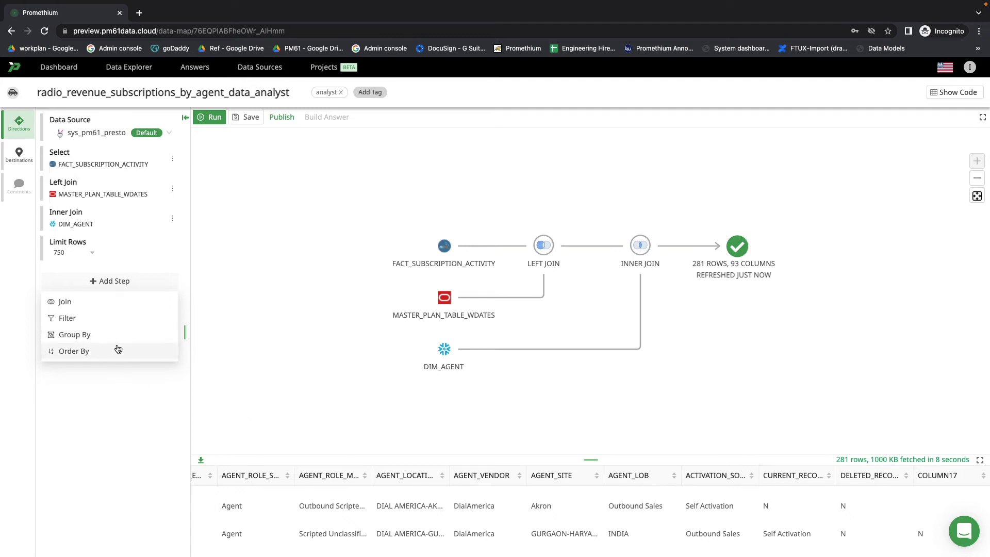
scroll(521, 544, "down", 1)
scroll(524, 534, "left", 10)
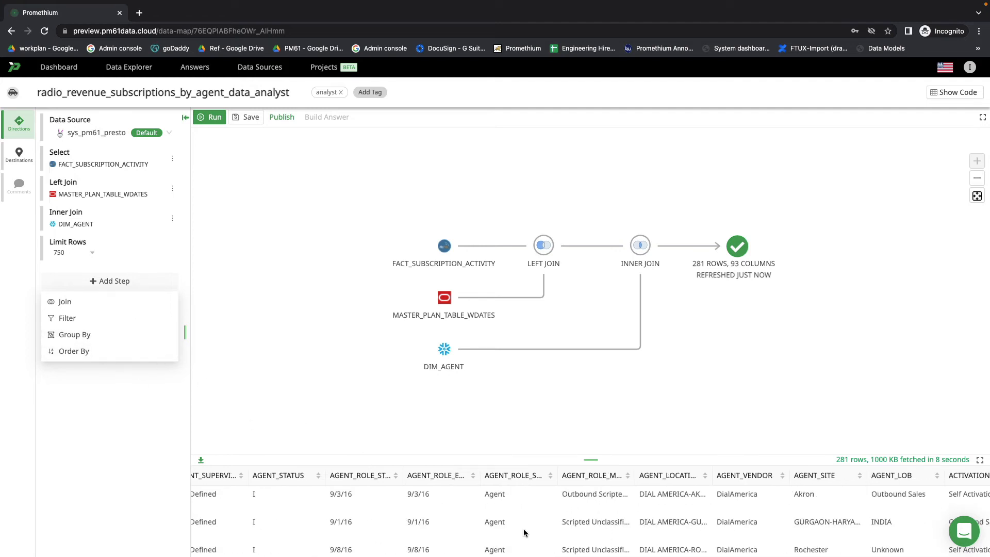
scroll(524, 534, "right", 15)
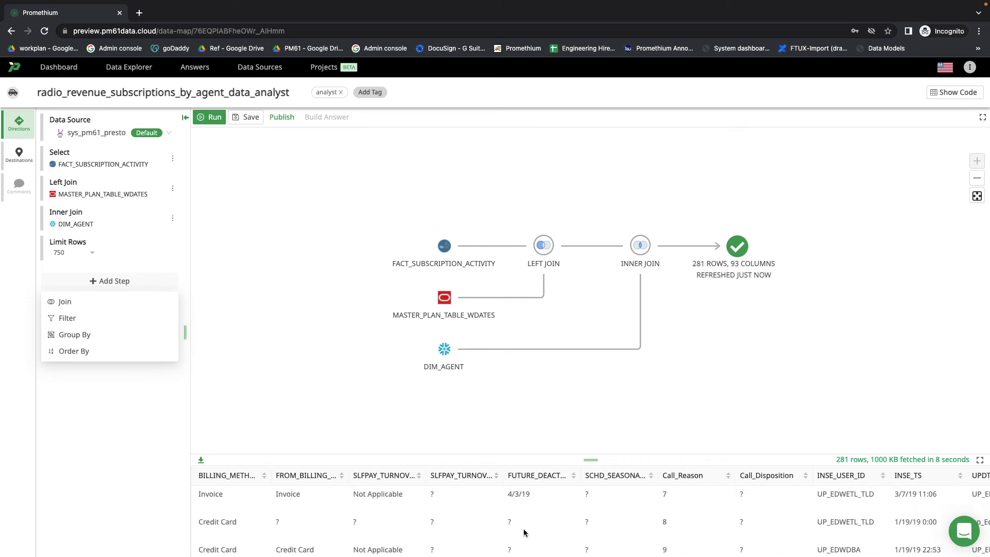
scroll(525, 534, "left", 5)
scroll(524, 534, "left", 5)
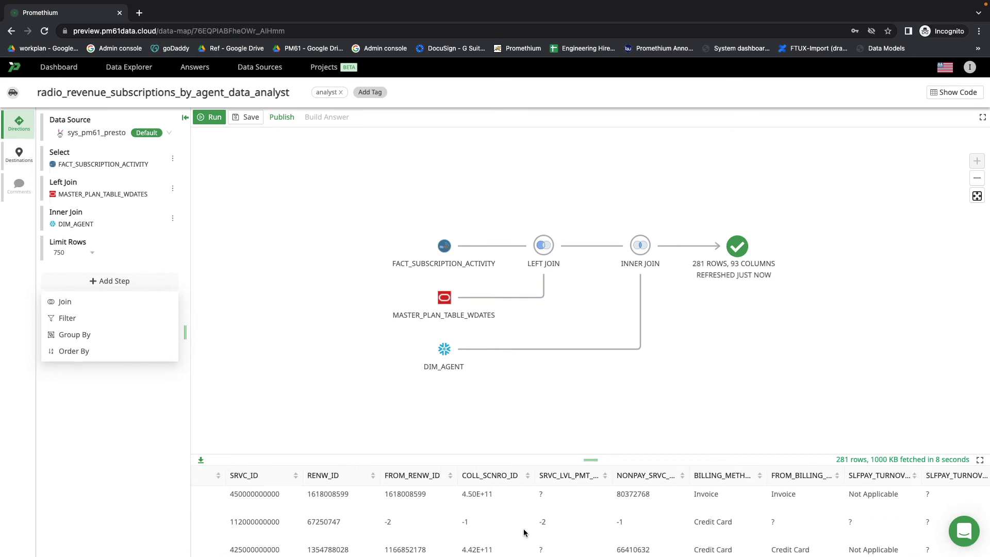
scroll(524, 533, "left", 5)
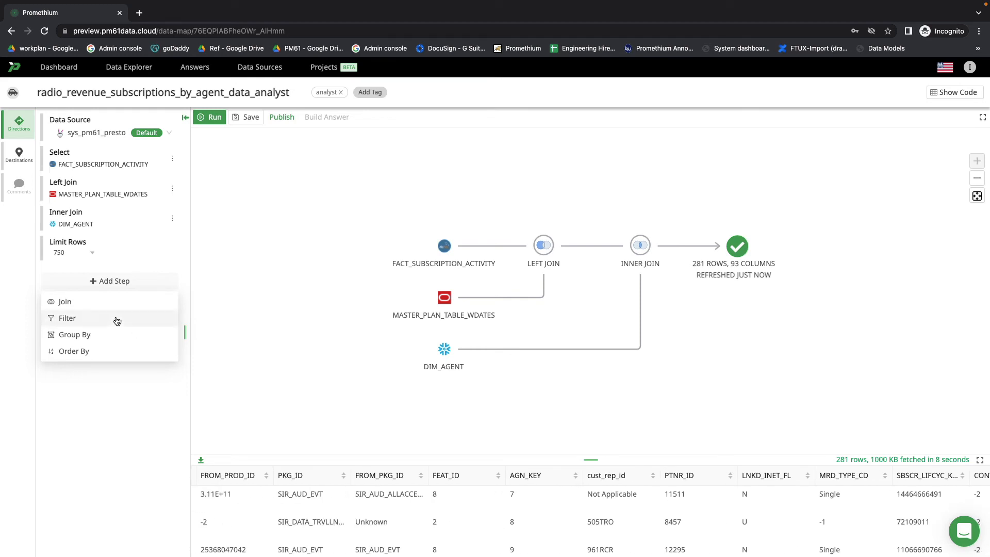
left_click(110, 335)
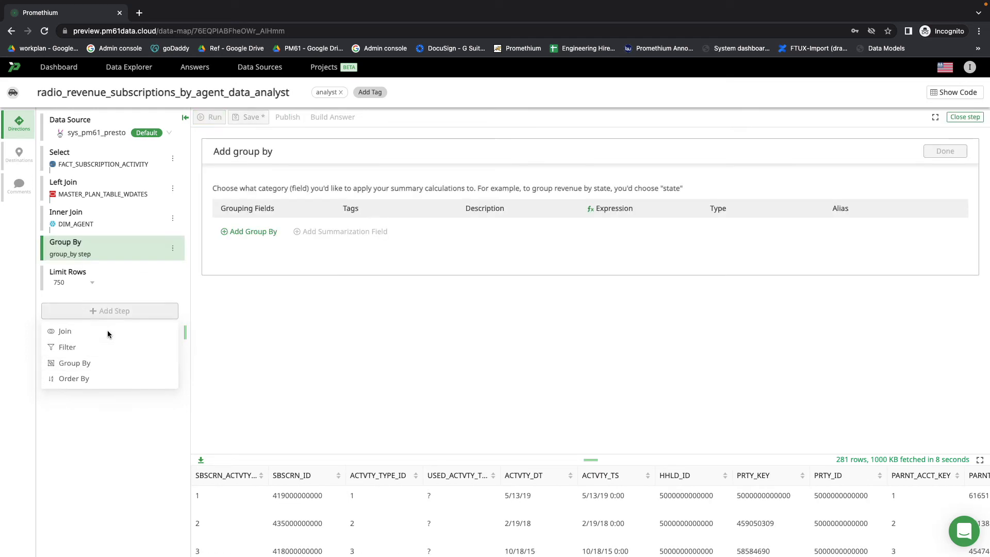
Add AGENT_VENDOR and PLAN_NAME as grouping fields in the Group By step
left_click(253, 232)
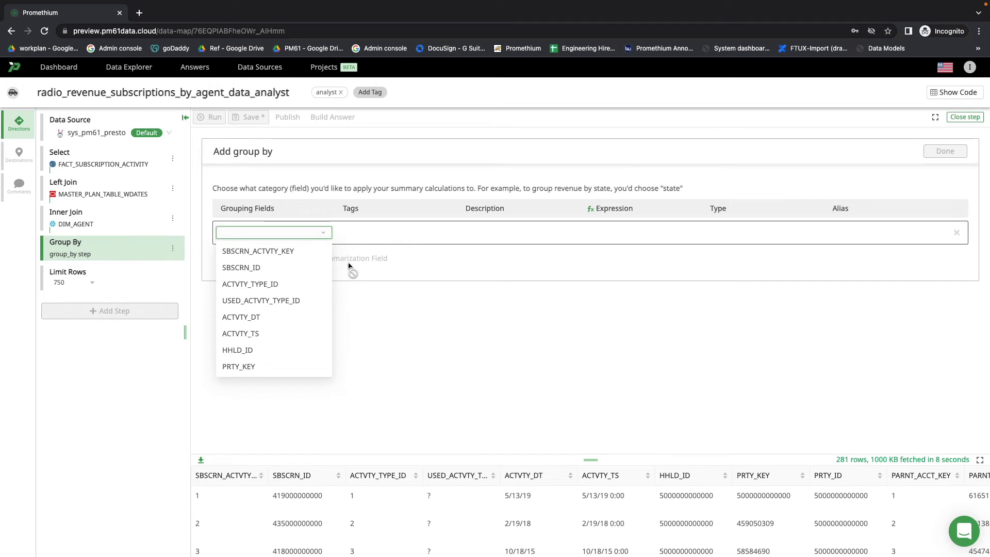
type("ven")
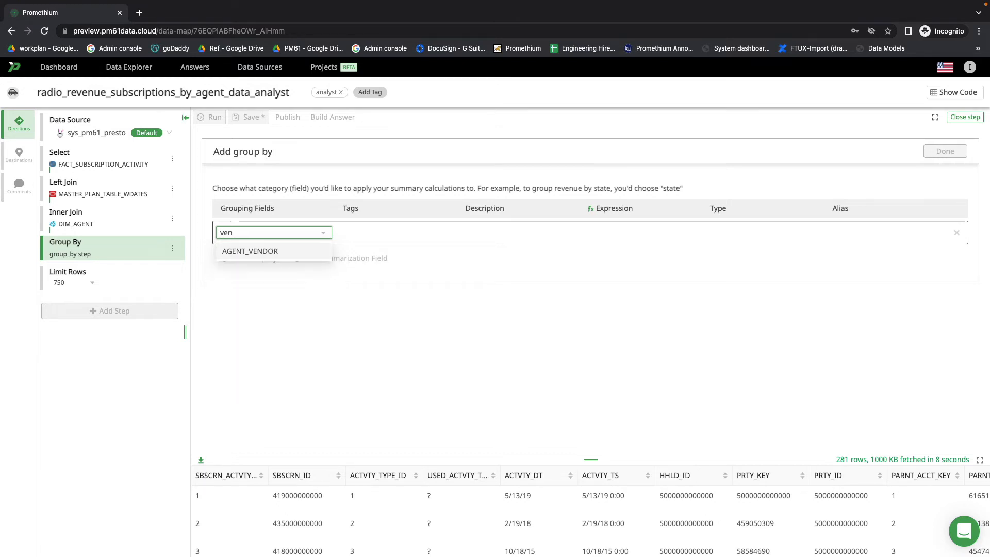
left_click(267, 252)
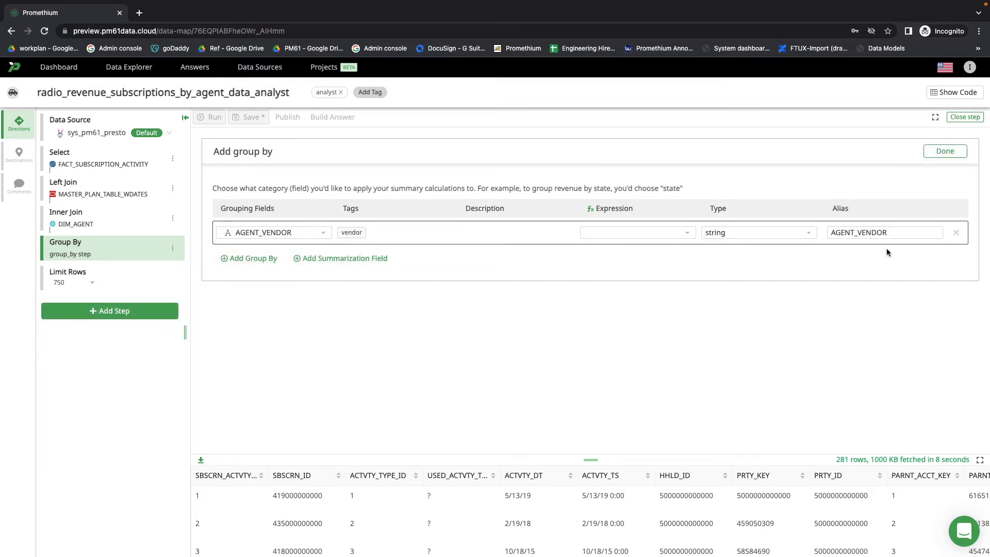
left_click(263, 263)
type("plan")
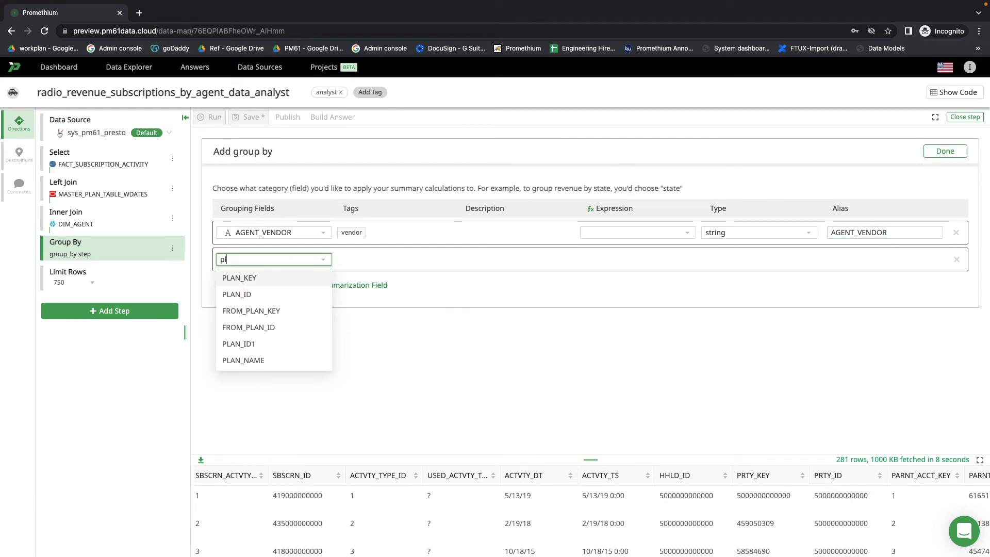
left_click(251, 360)
Add PACKAGE and LEN as further grouping fields, giving LEN the alias TERM
left_click(243, 285)
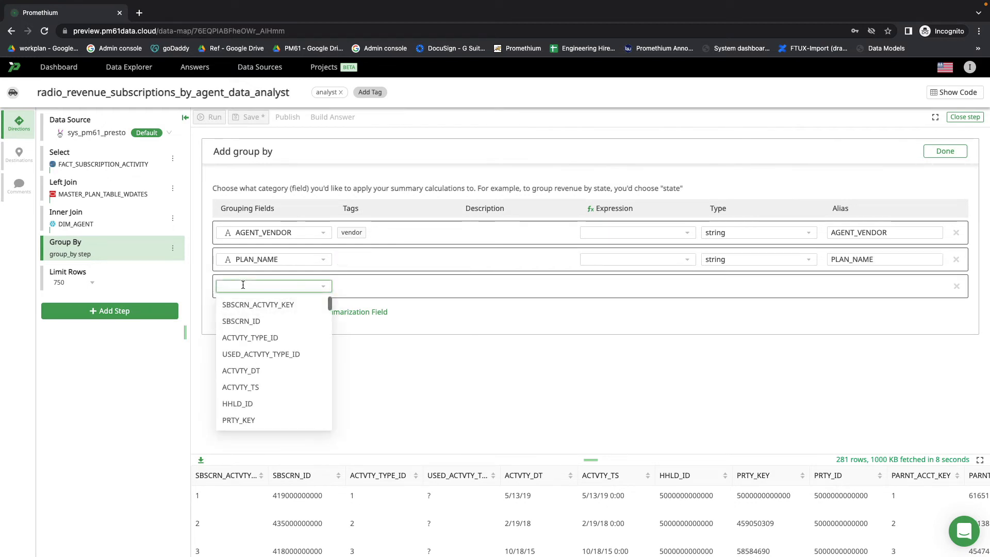
type("pack")
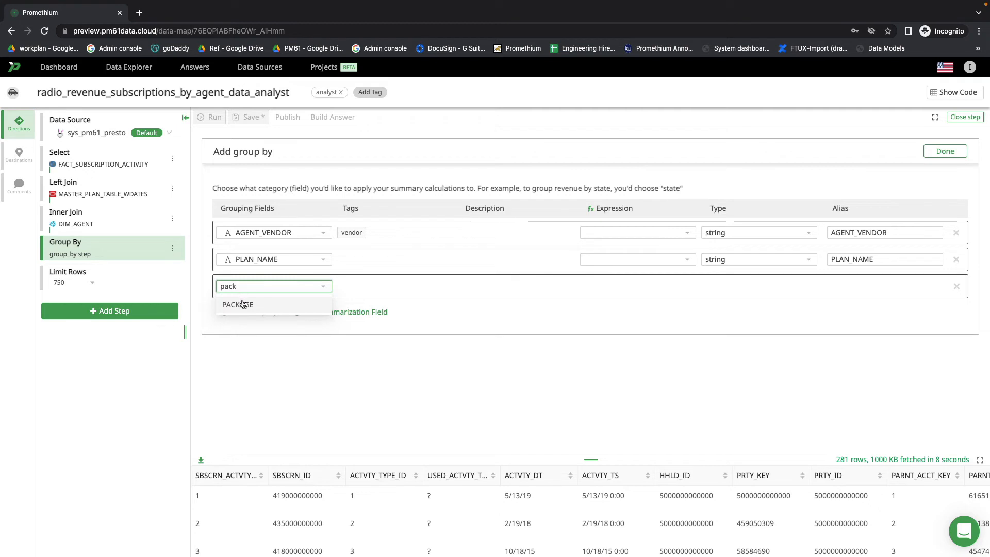
left_click(244, 305)
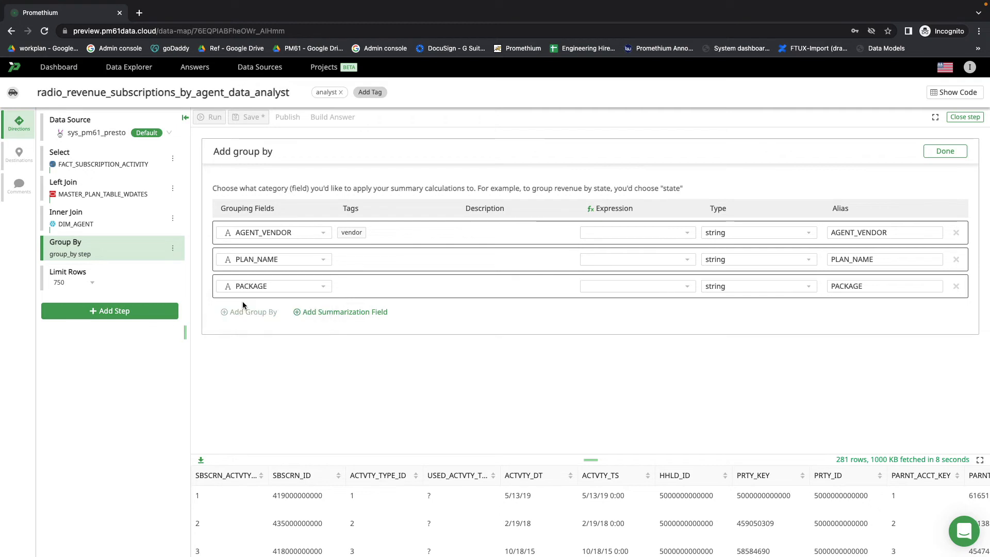
left_click(243, 312)
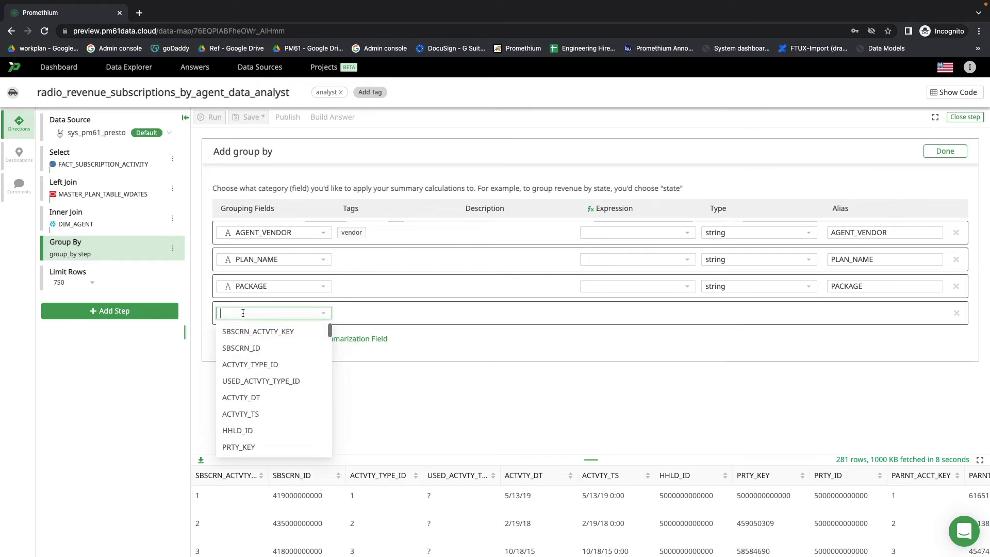
type("len")
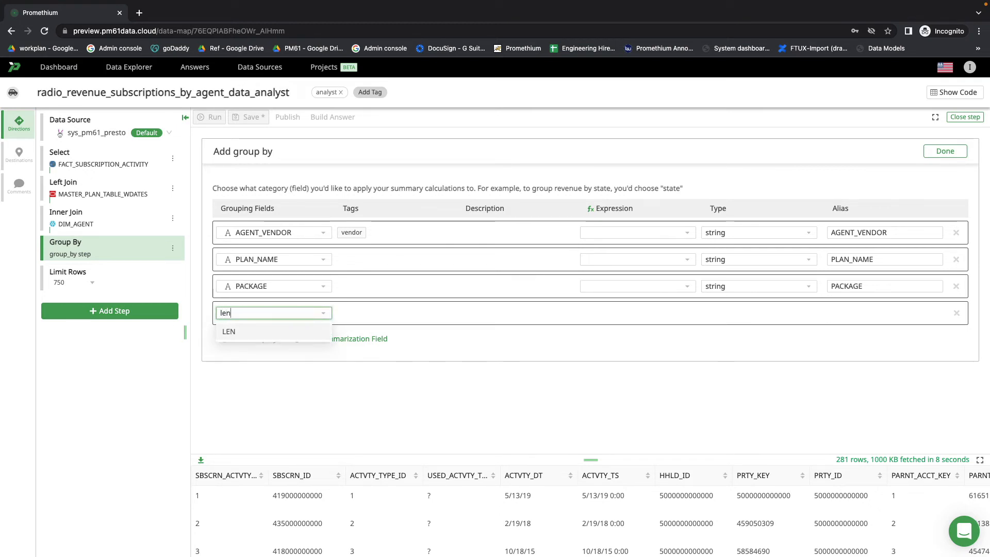
left_click(259, 332)
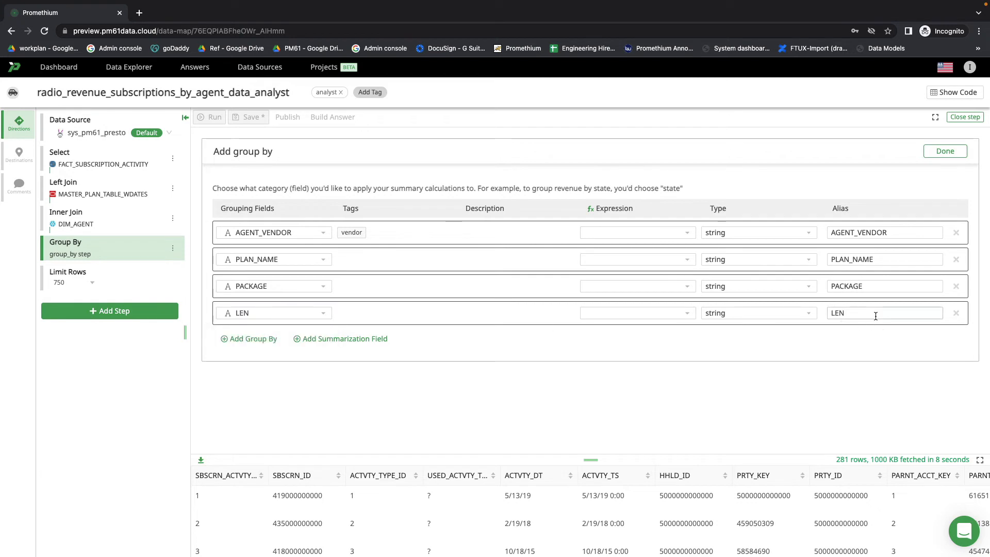
left_click_drag(893, 314, 762, 314)
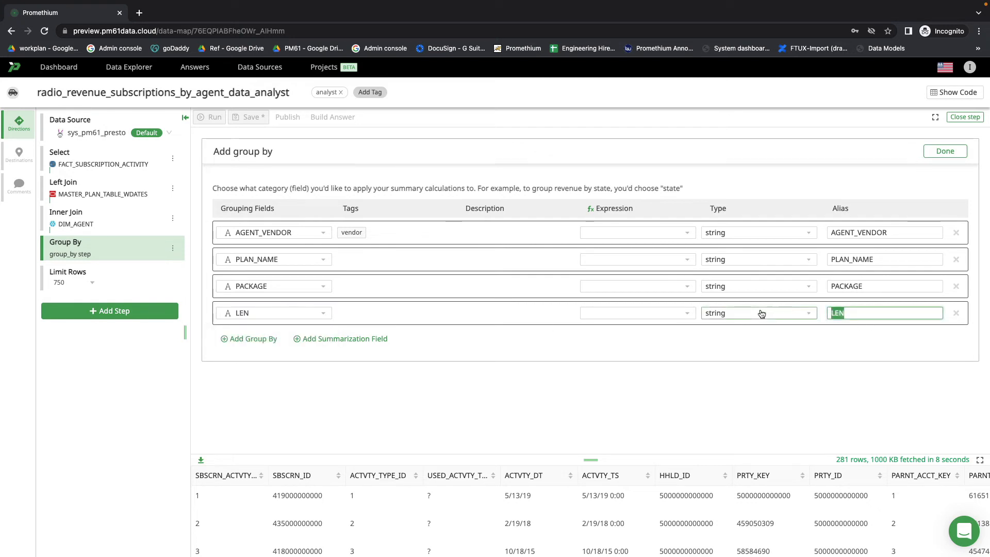
type("term")
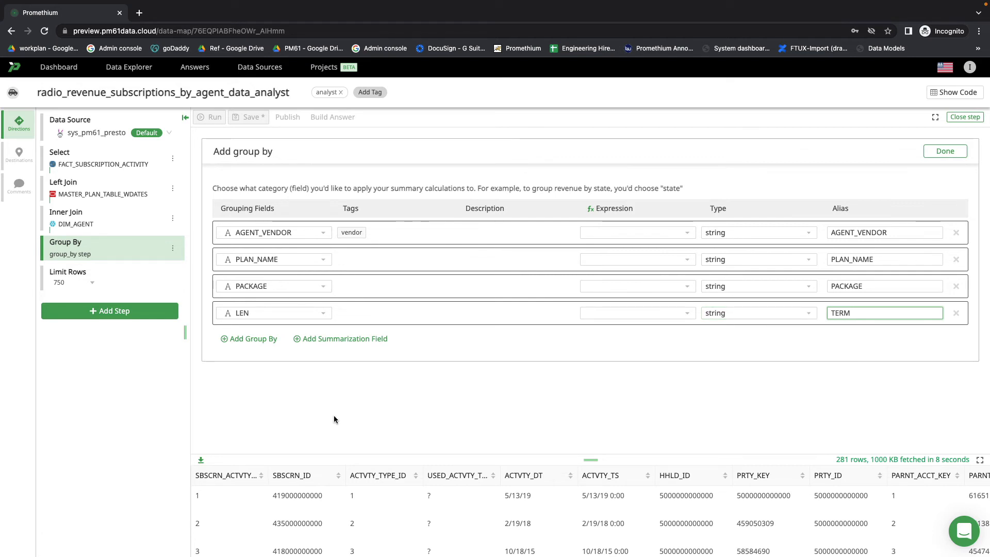
Add MER as a summarization field in the Group By step
left_click(351, 339)
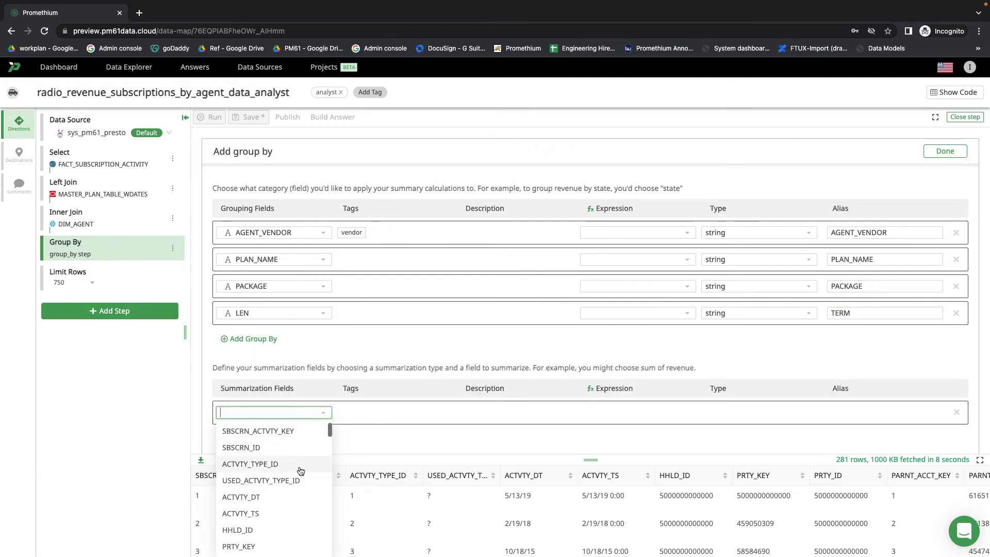
type("MRT")
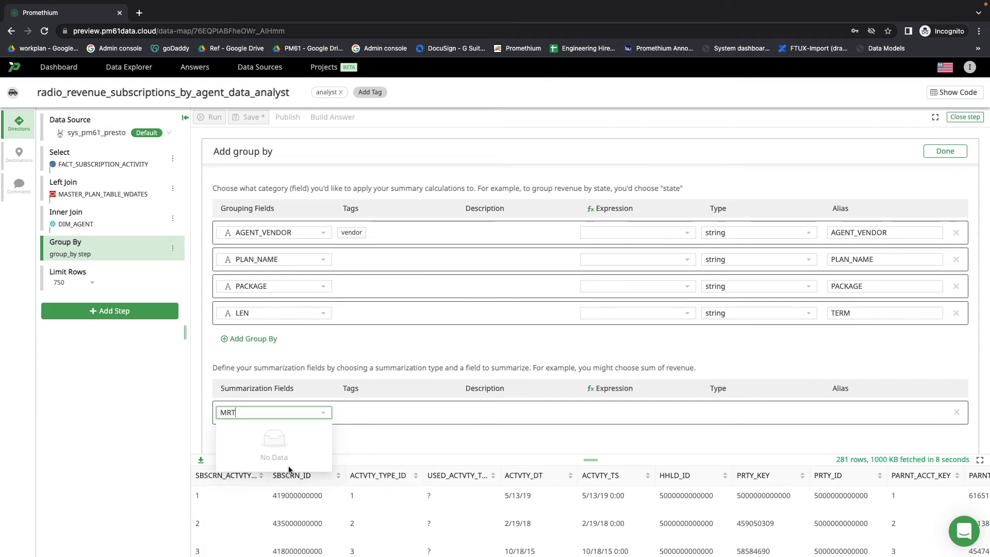
key("BackSpace")
key("BackSpace")
type("ER")
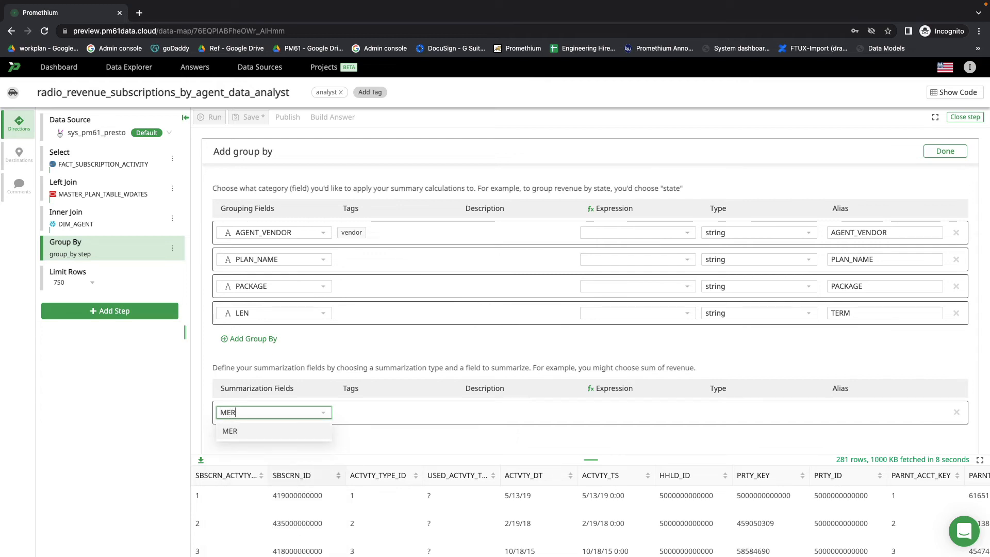
left_click(278, 434)
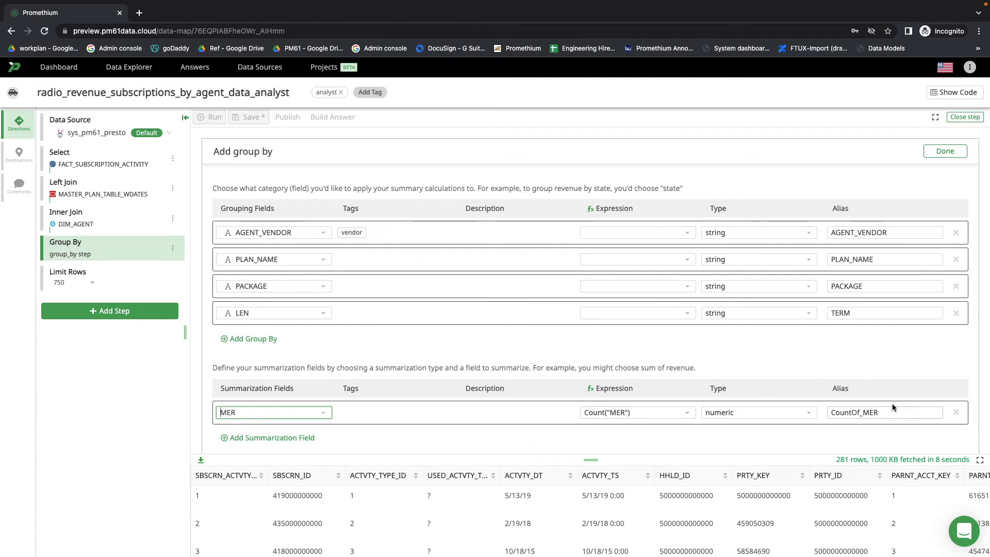
Set the MER summarization field's alias to MONTHLY_EXPECTED_REVENUE
left_click_drag(894, 411, 765, 412)
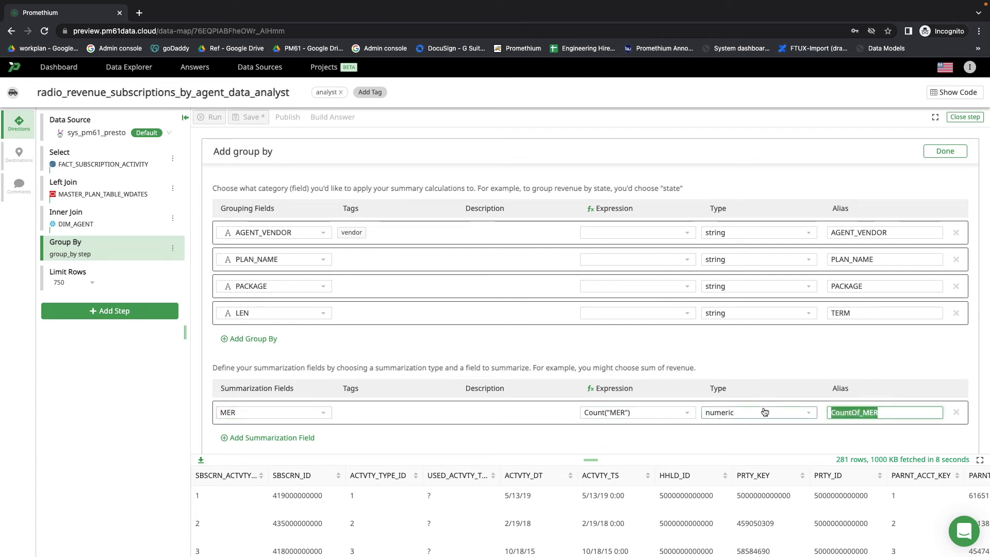
type("MONTHL")
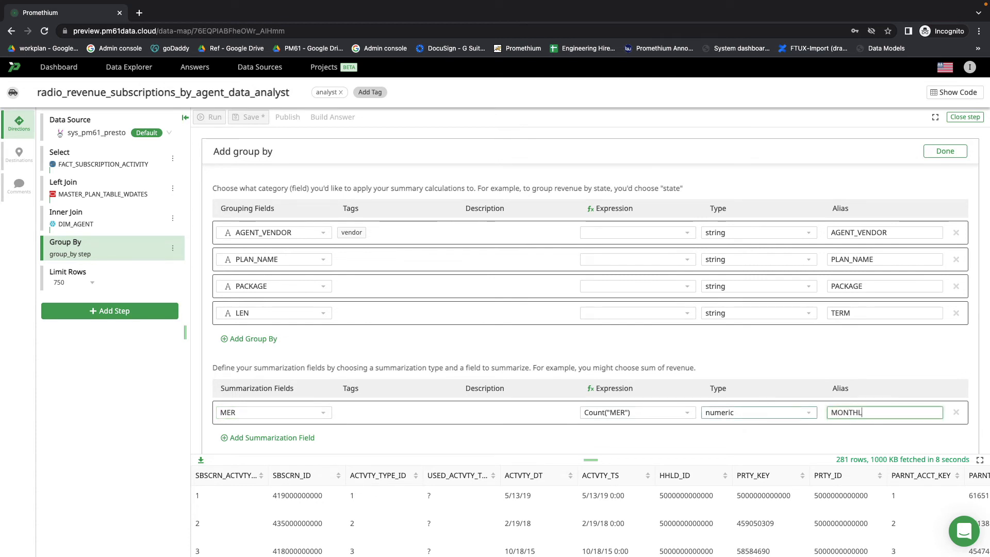
type("Y_EXPECTED_REVENUE")
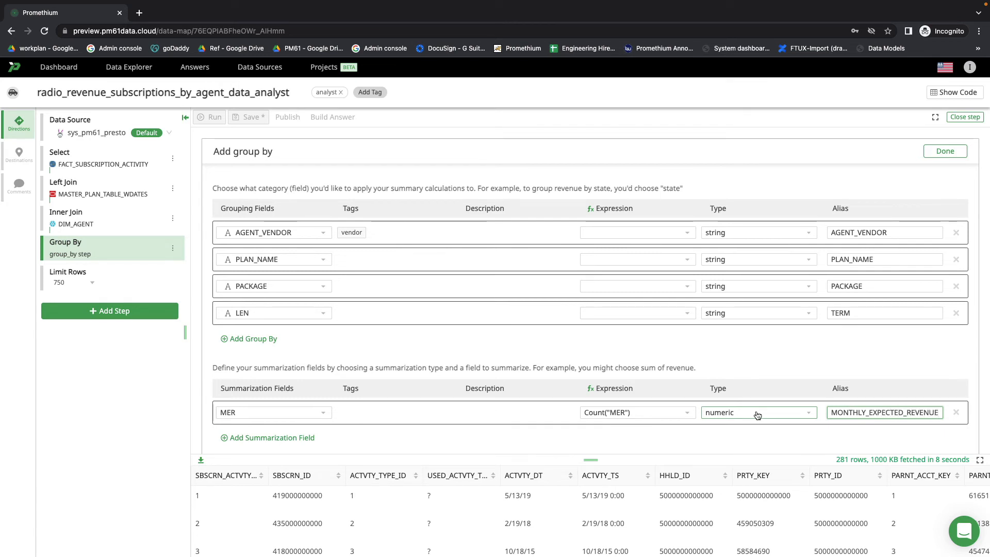
Set the MER summarization expression to Sum and complete the Group By step
left_click(673, 412)
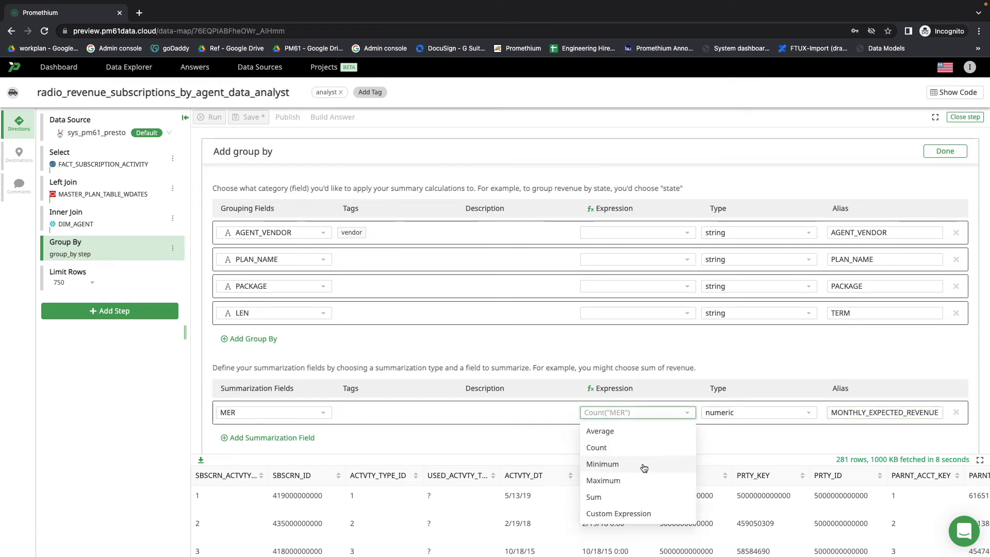
left_click(637, 498)
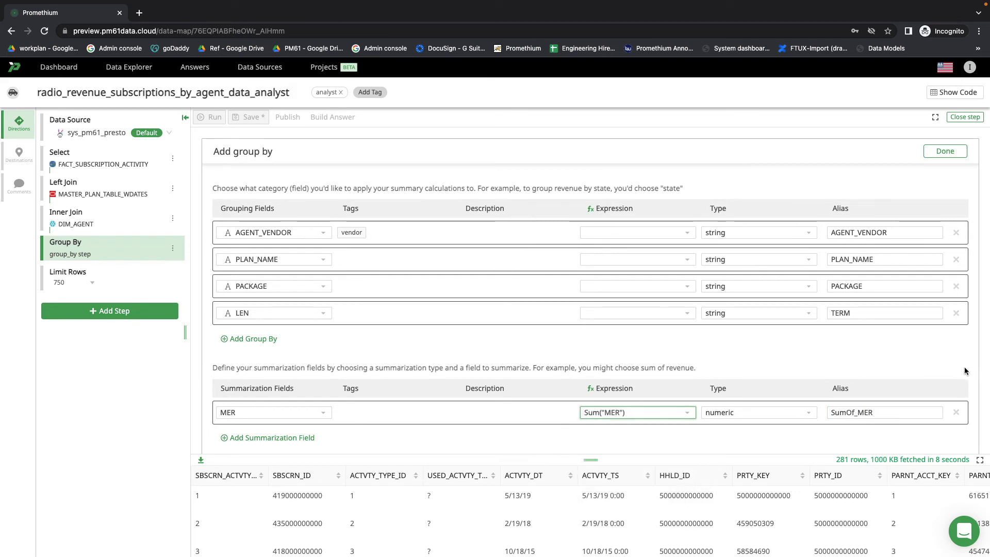
left_click(947, 151)
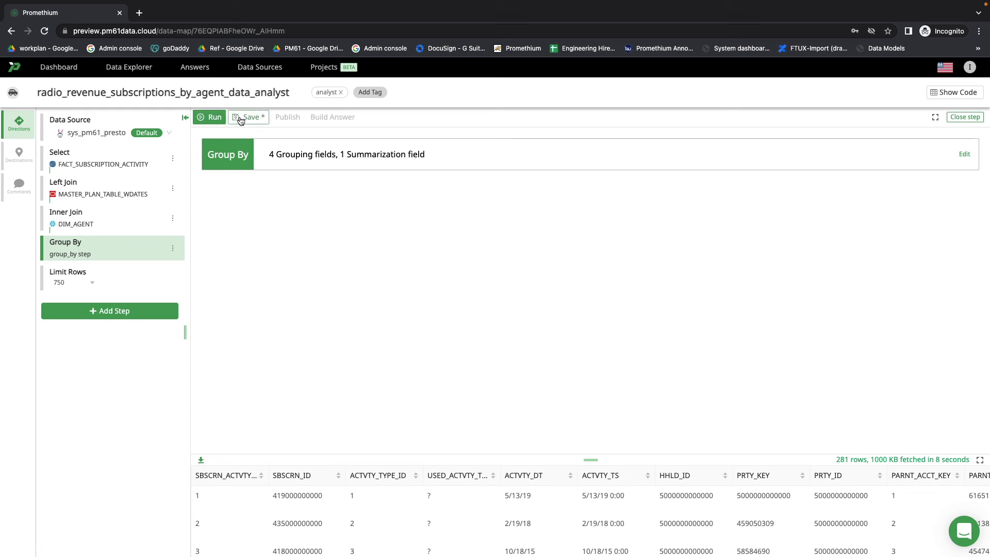
Run the data map with the Group By step and review the summarized result rows
left_click(210, 117)
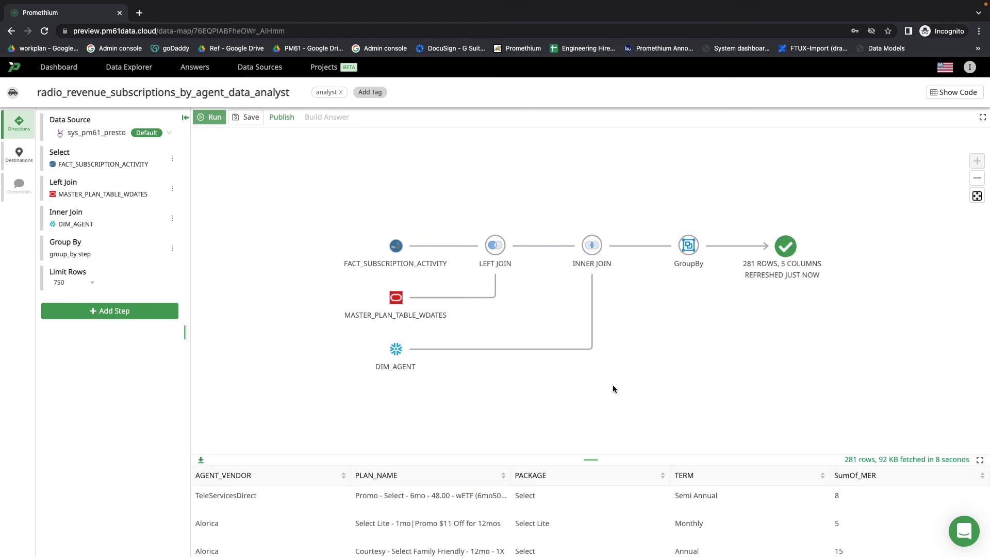
scroll(629, 517, "up", 1)
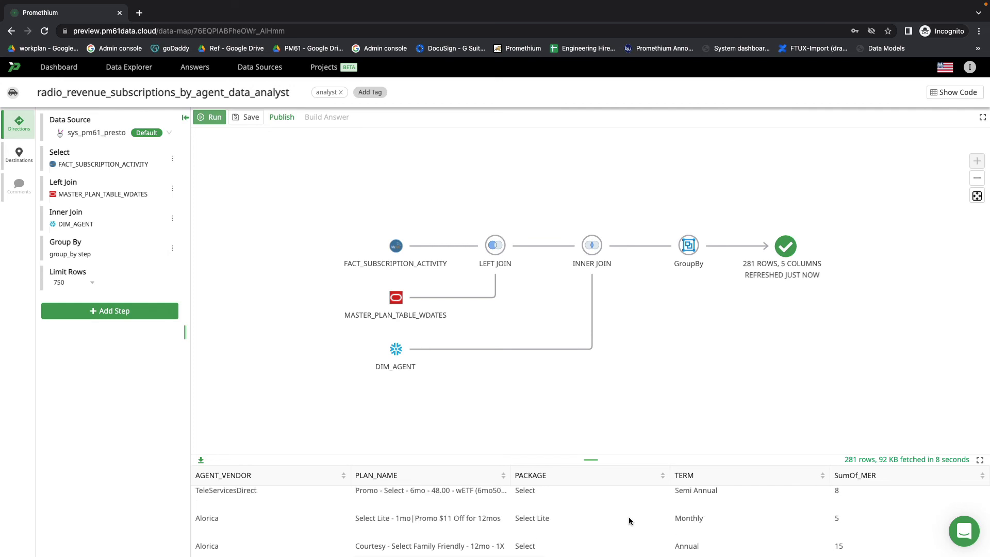
scroll(629, 517, "down", 1)
scroll(630, 521, "down", 10)
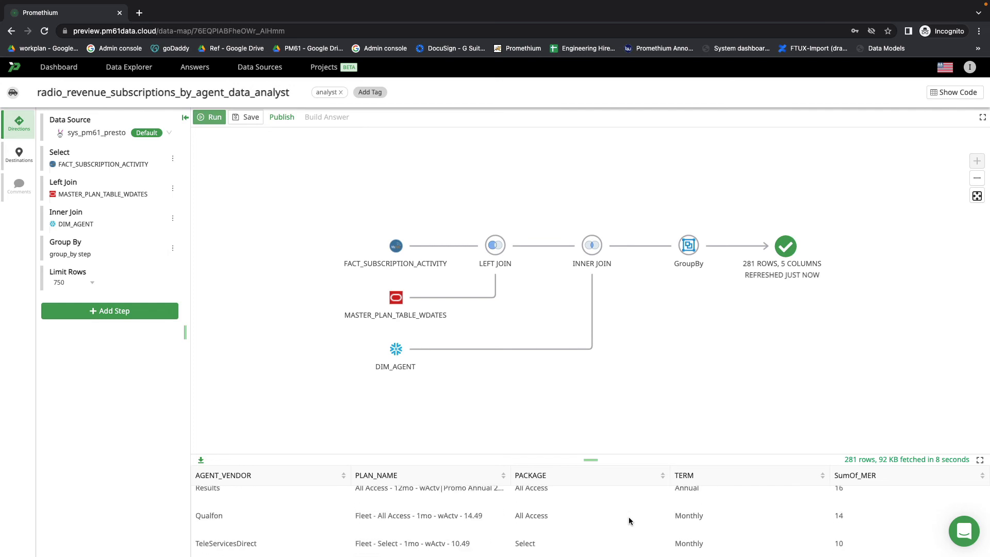
scroll(629, 517, "down", 10)
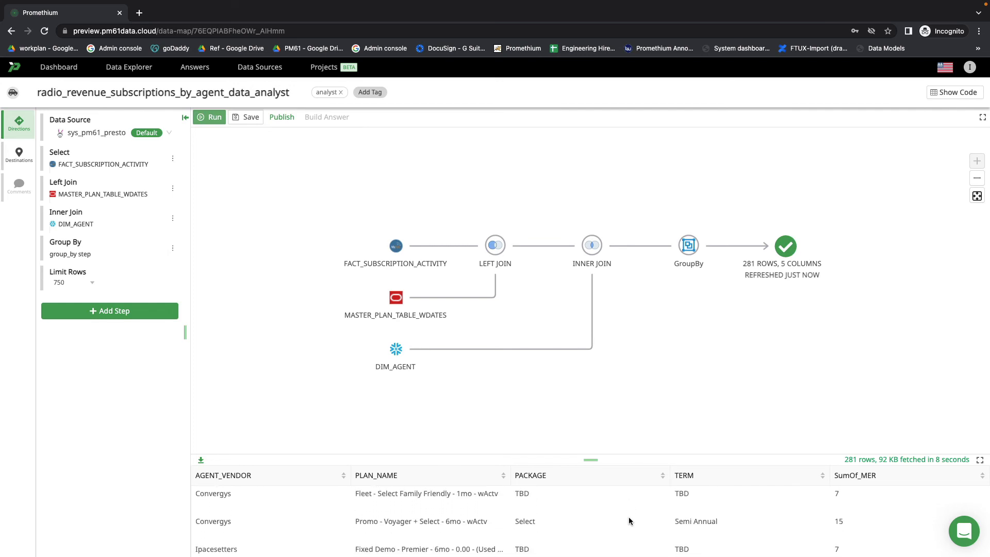
scroll(629, 517, "down", 1)
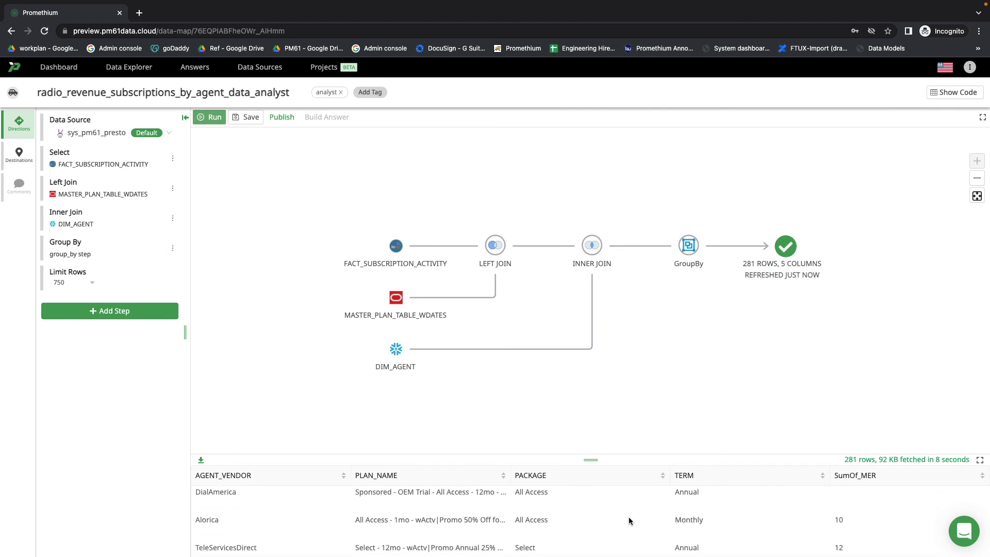
Add a Filter step after the Group By with the condition SumOf_MER is not null, and complete it
scroll(838, 511, "up", 1)
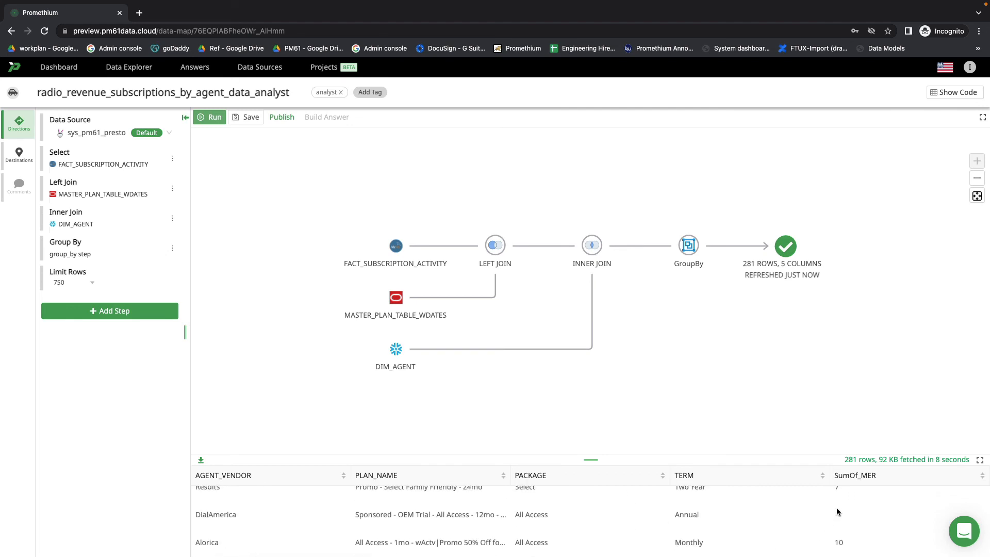
scroll(838, 512, "down", 2)
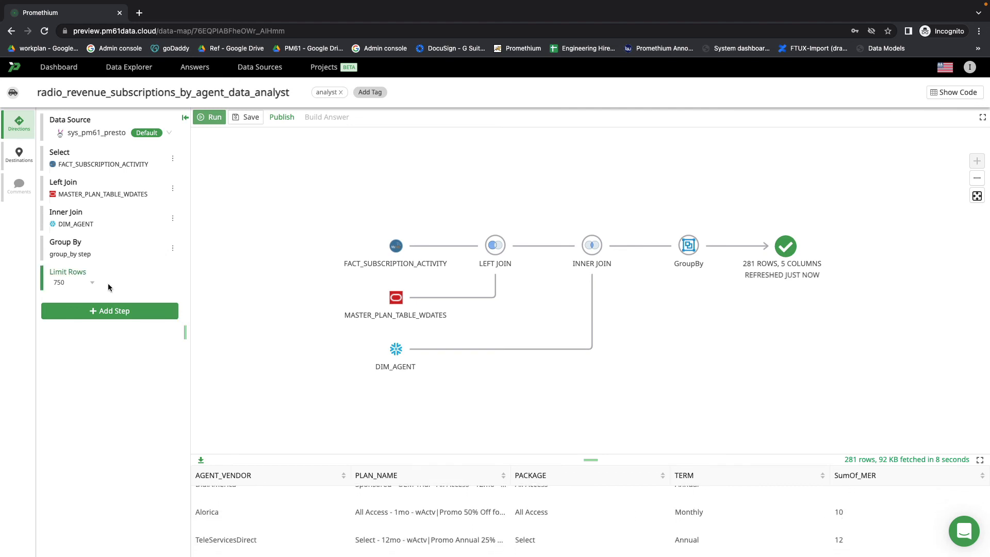
left_click(103, 311)
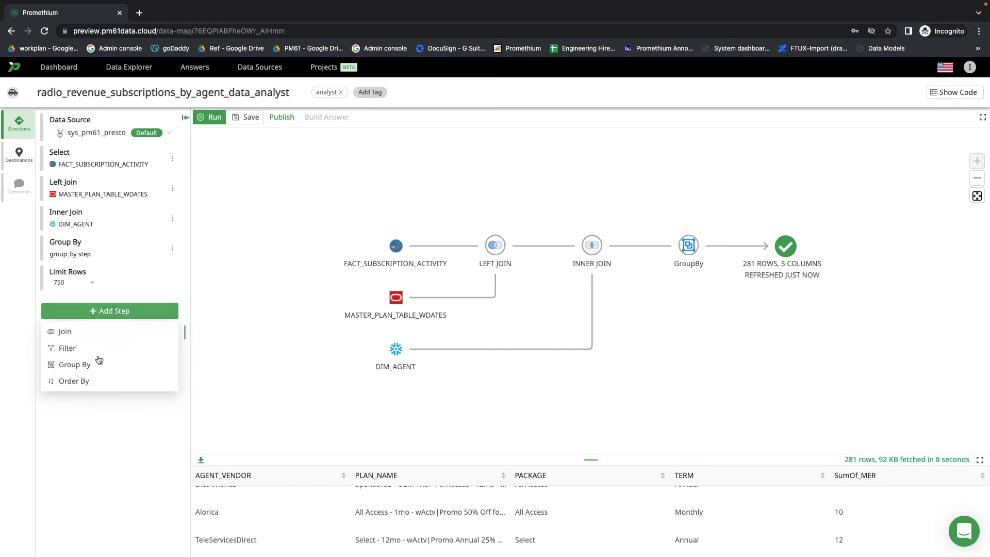
left_click(91, 349)
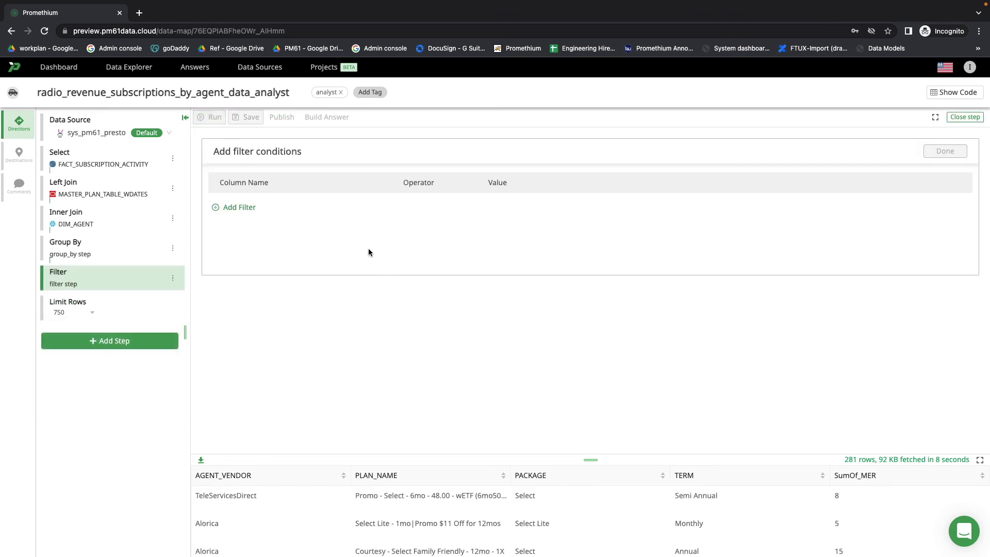
left_click(246, 208)
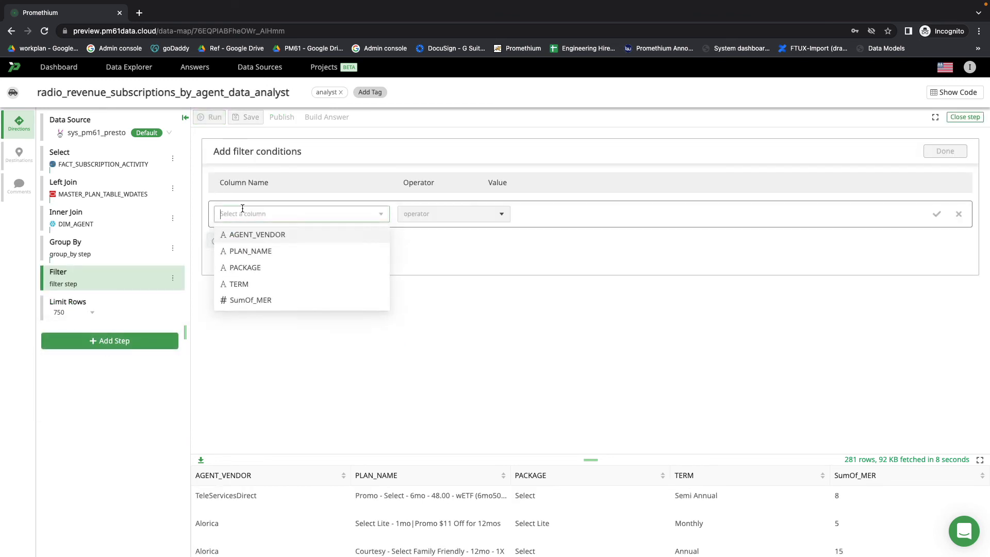
left_click(293, 299)
left_click(440, 217)
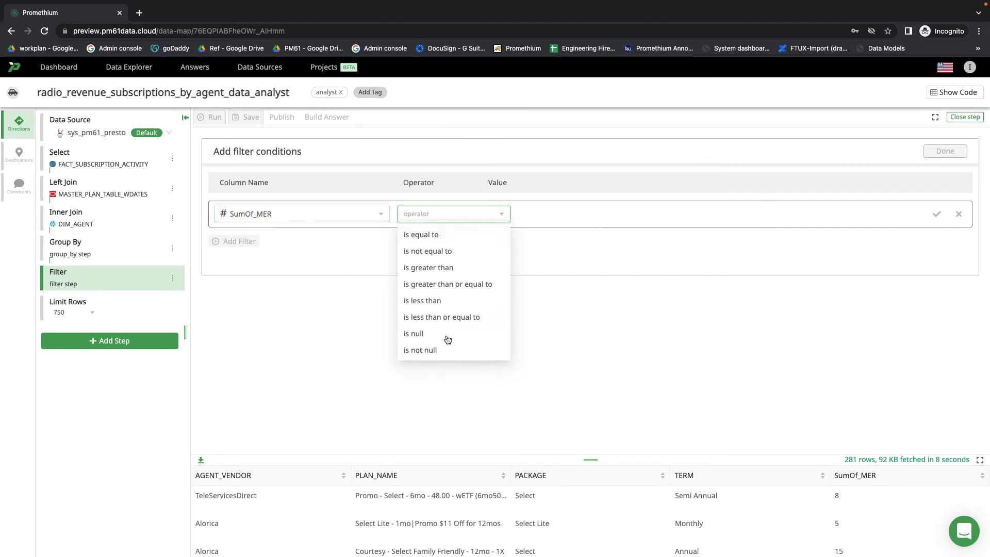
left_click(446, 352)
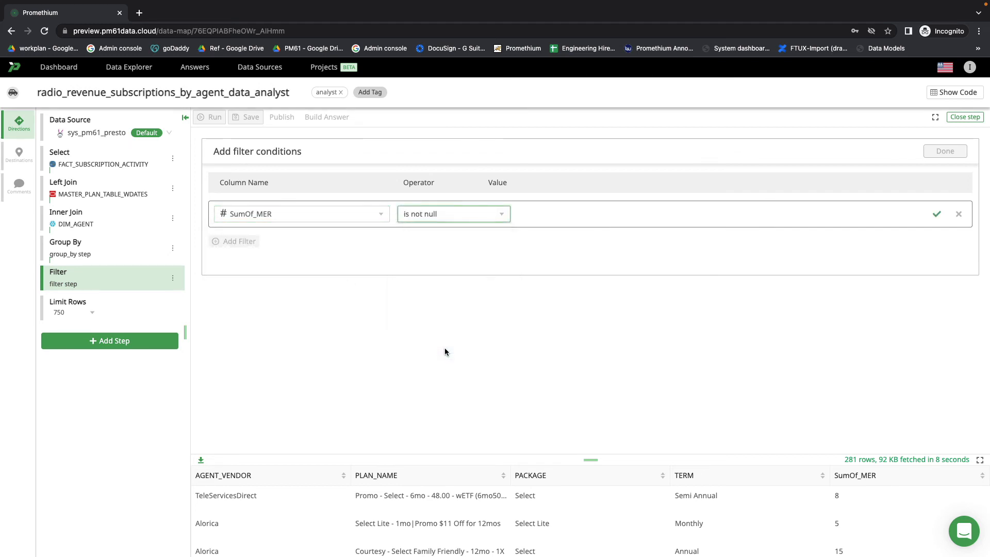
left_click(937, 214)
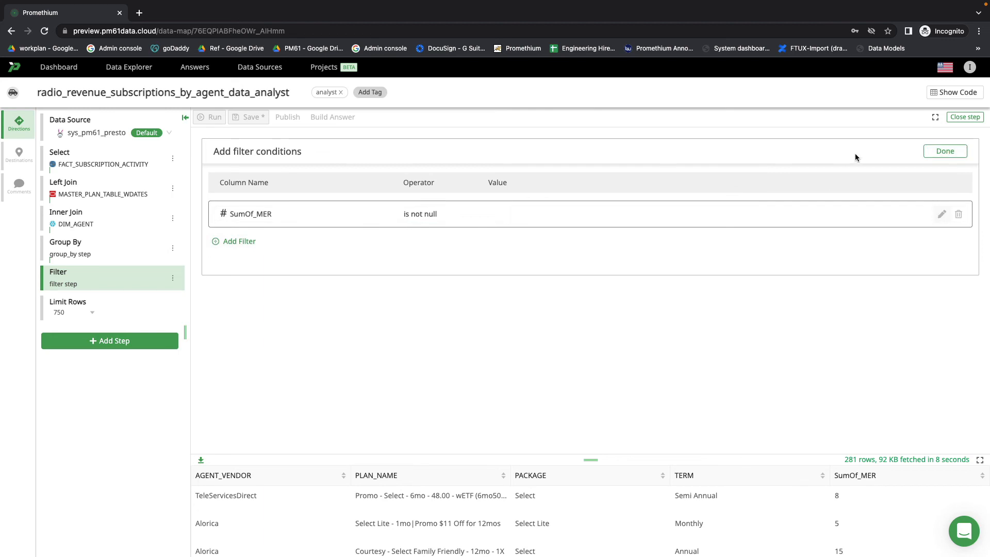
left_click(936, 154)
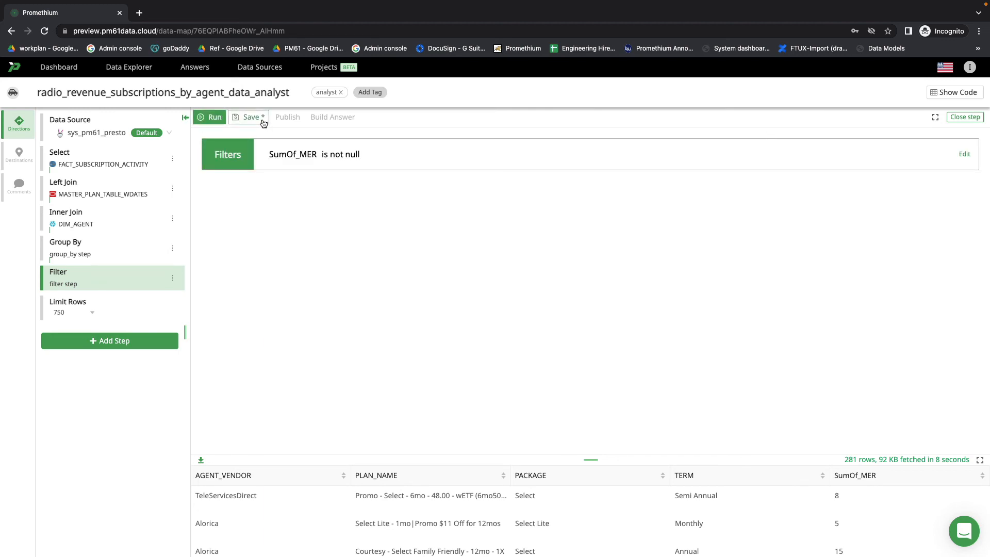
Run the data map with the new filter, review the result rows, and save the map
left_click(211, 118)
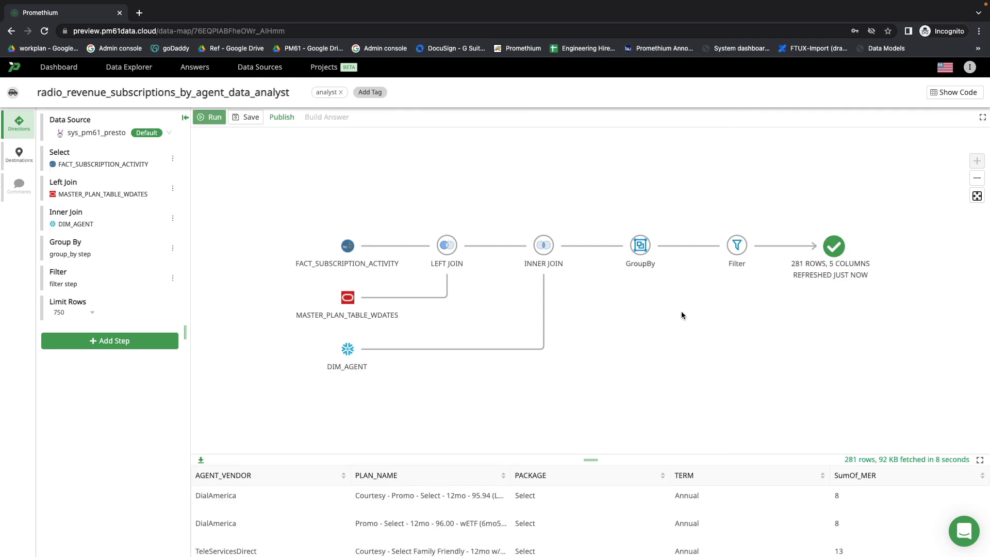
scroll(803, 519, "down", 2)
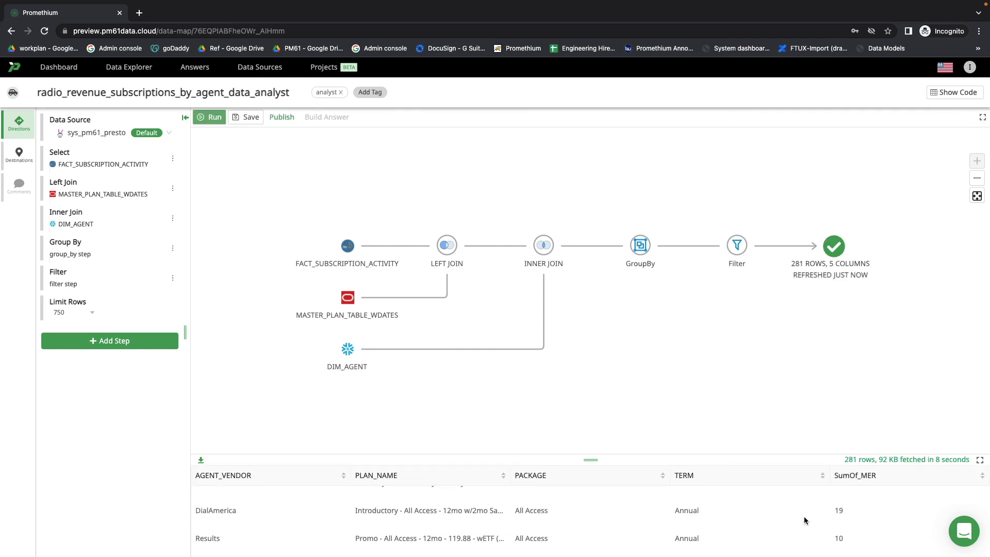
scroll(804, 519, "up", 1)
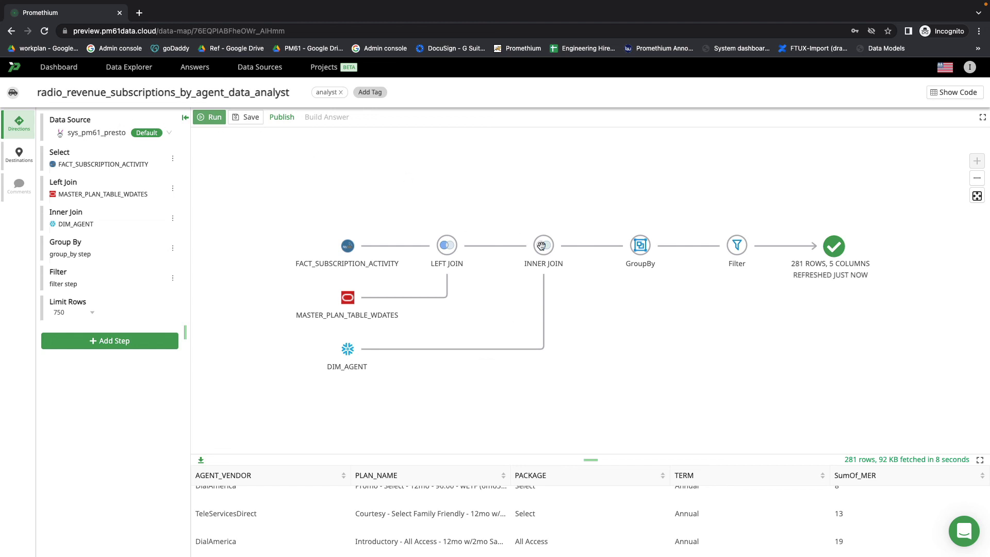
left_click(248, 117)
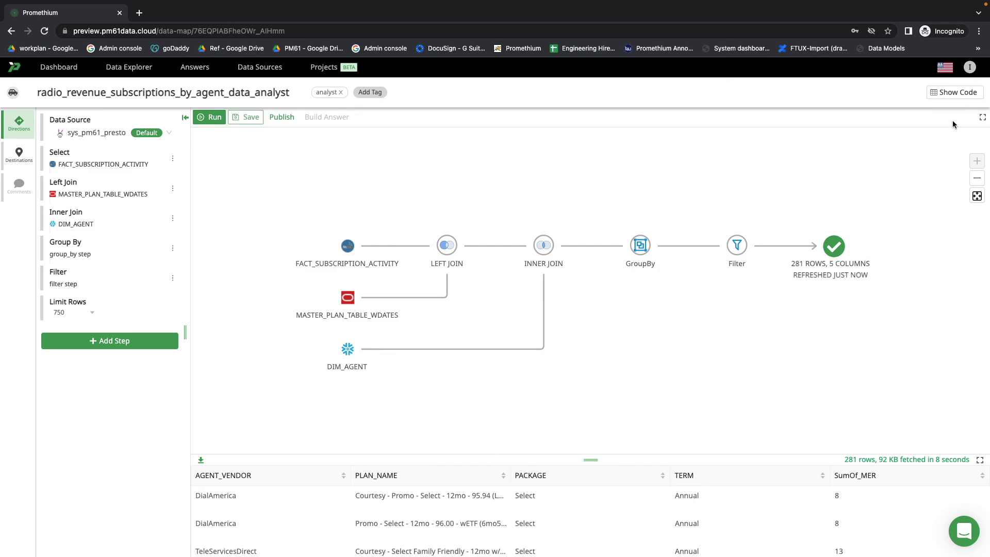
Examine the generated SQL in advanced mode, including the join, group-by and filter steps, and return to the visual recipe
left_click(954, 98)
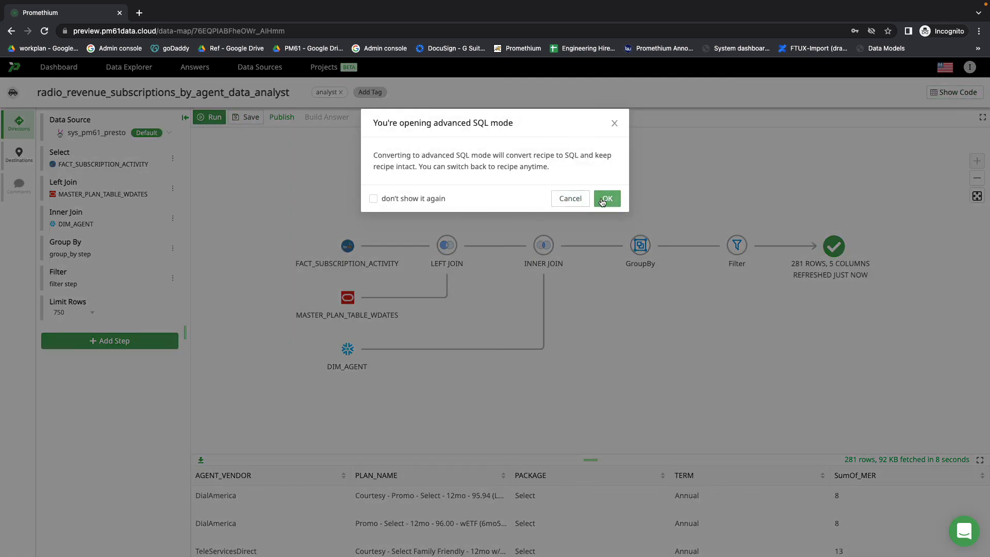
left_click(604, 199)
scroll(529, 303, "down", 20)
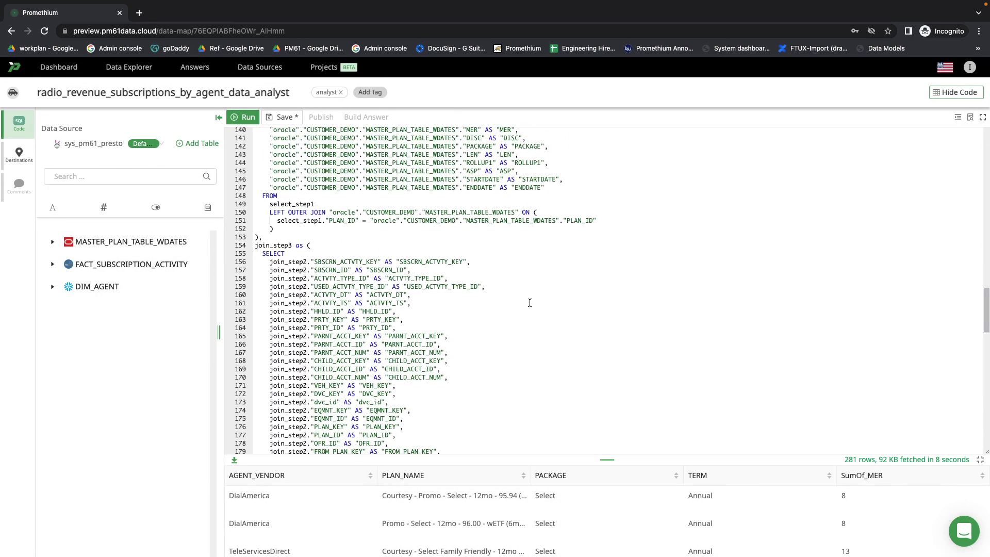
scroll(530, 303, "down", 16)
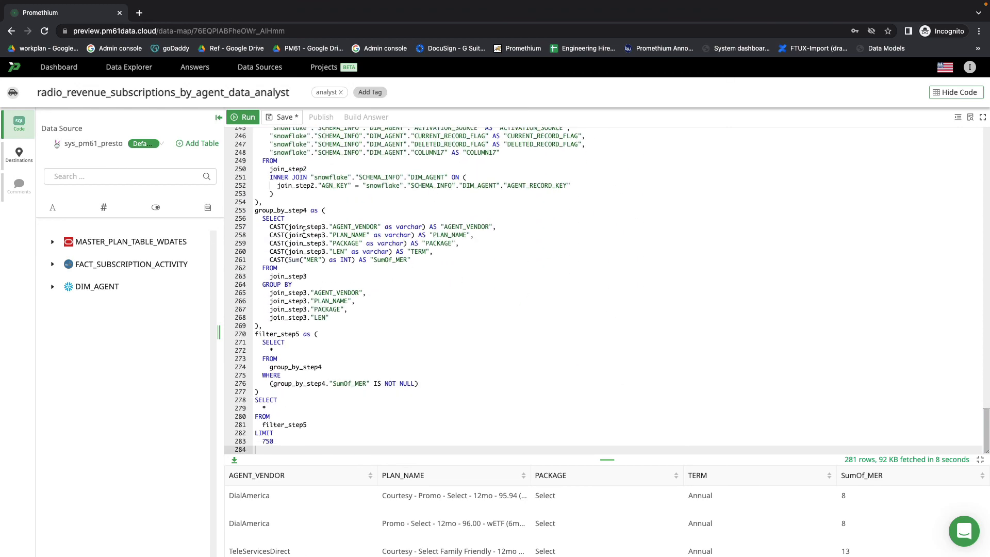
left_click_drag(280, 229, 320, 228)
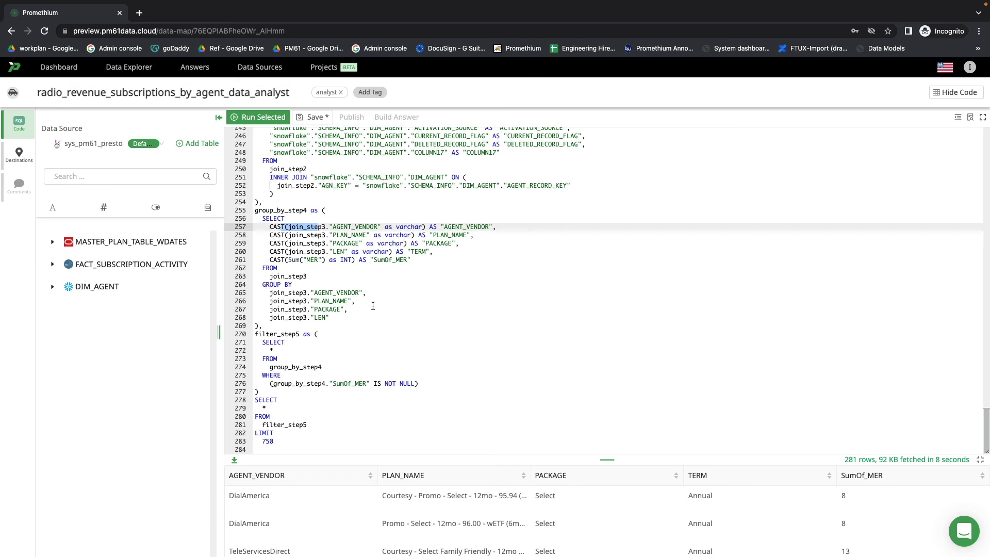
left_click(356, 301)
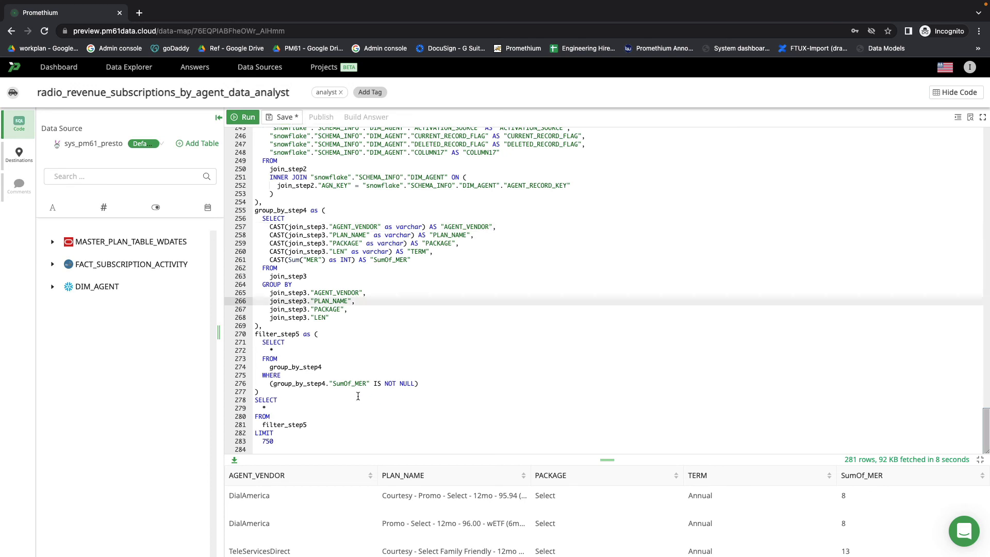
scroll(345, 396, "up", 1)
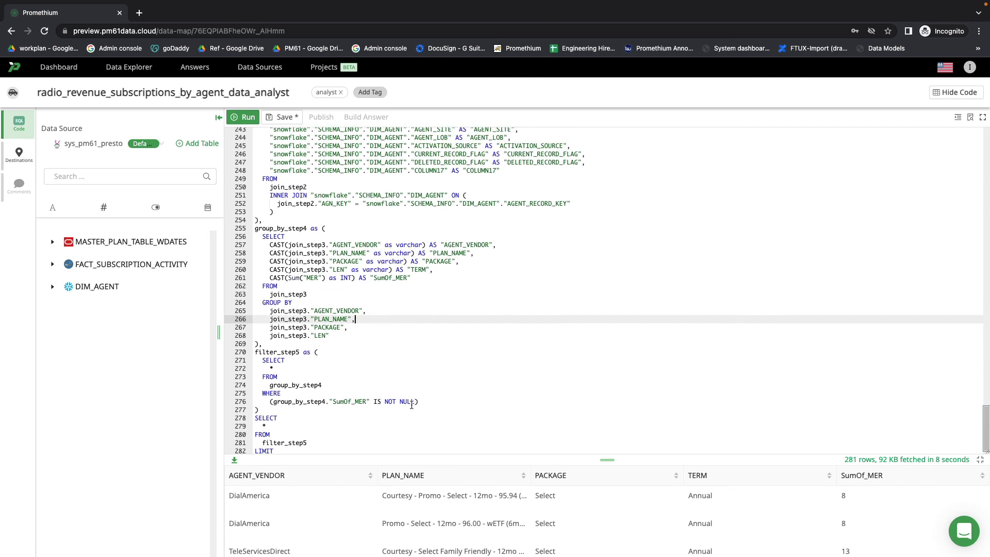
scroll(412, 406, "up", 5)
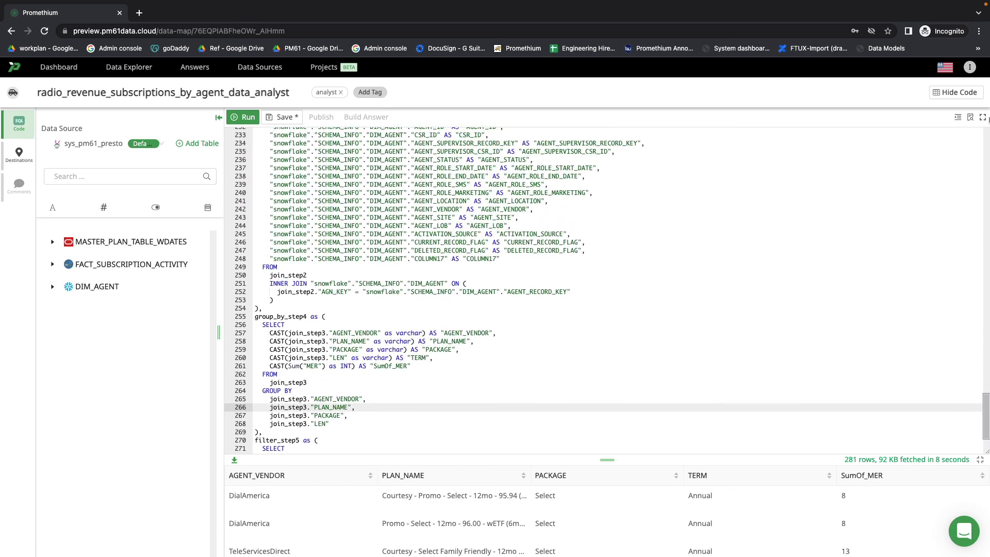
left_click(953, 93)
left_click(607, 199)
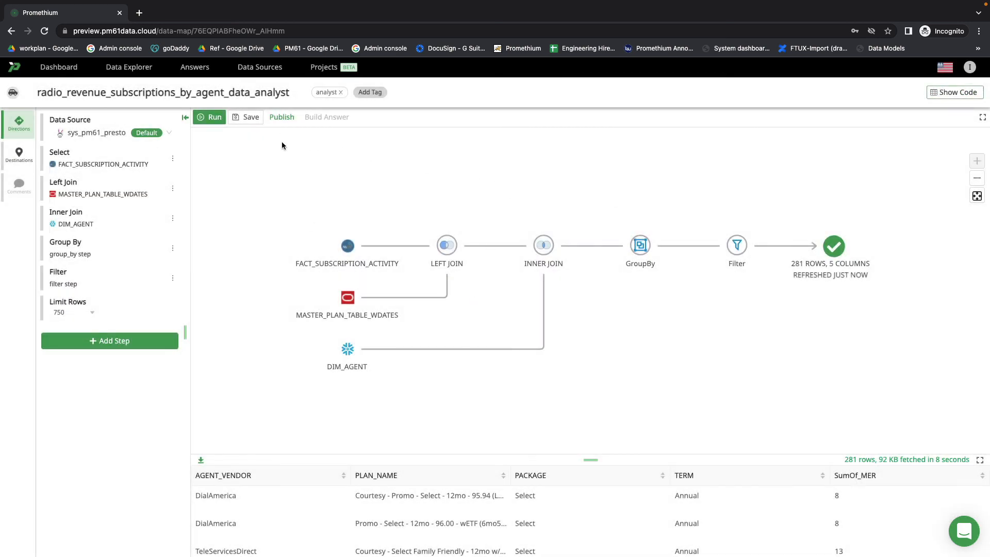
Publish the data map as a view in the promethium schema of sys_pm61_presto and finish its destination configuration and usage
left_click(281, 118)
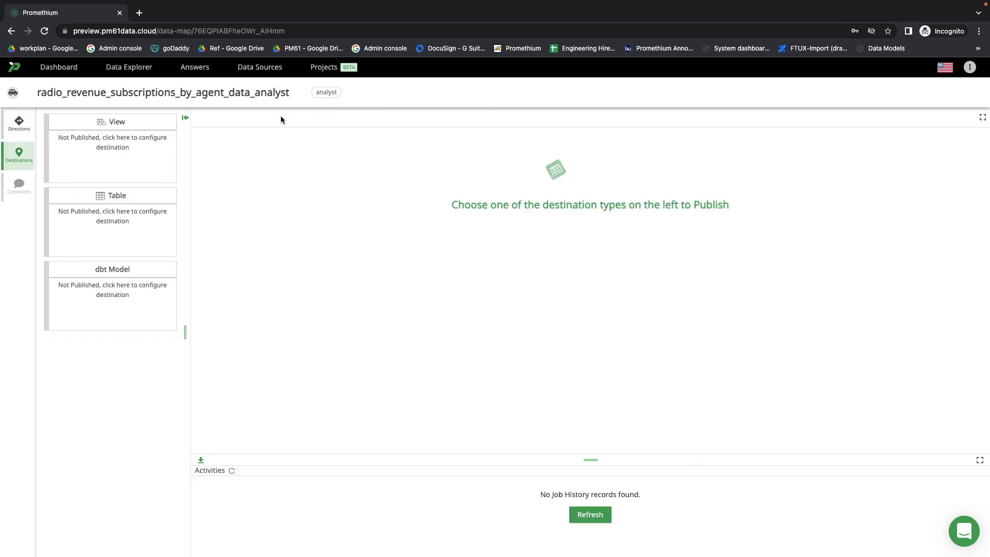
left_click(144, 164)
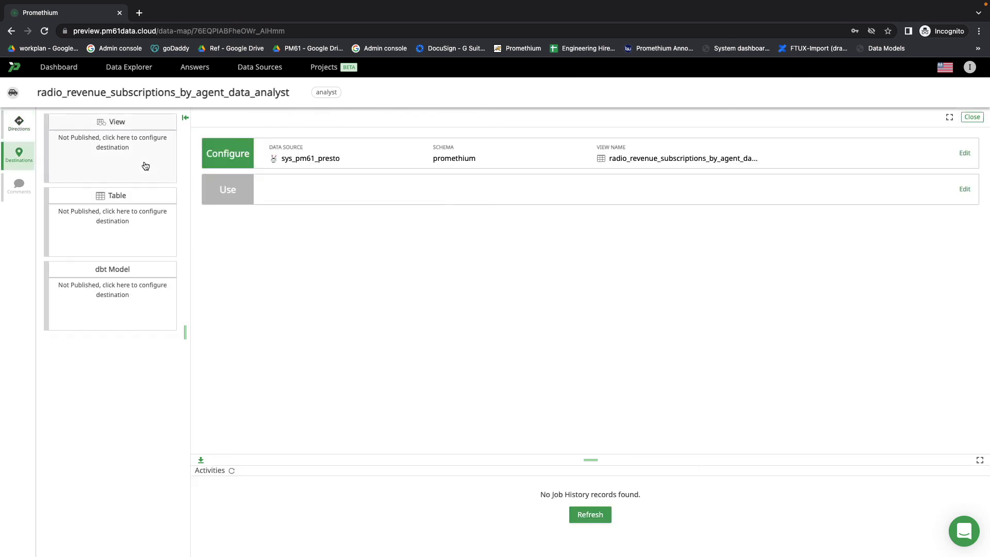
left_click(412, 157)
left_click(891, 149)
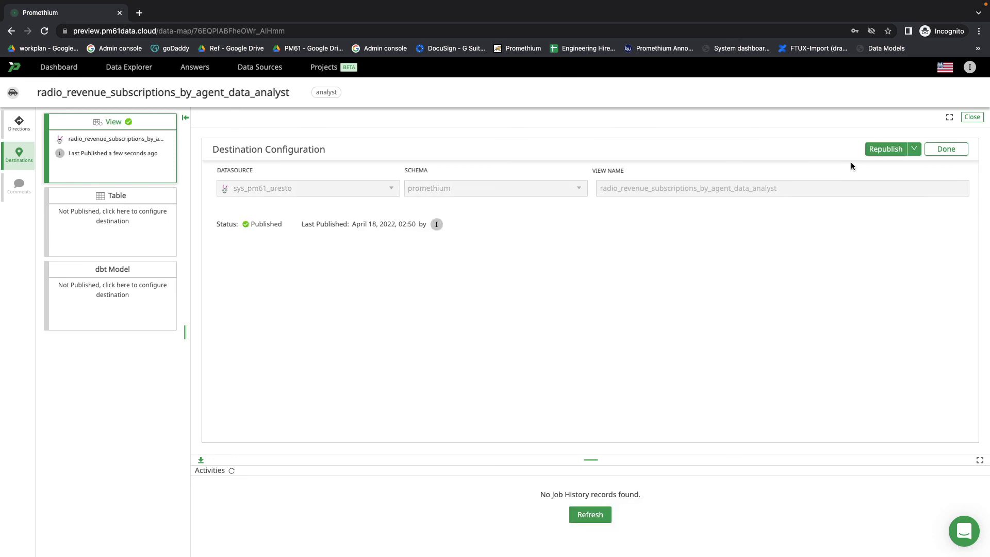
left_click(942, 155)
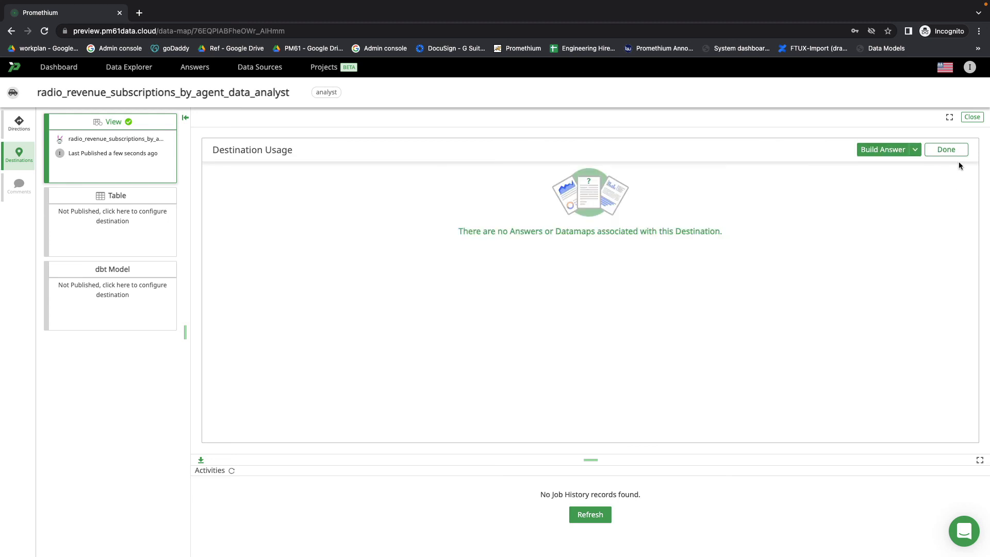
left_click(954, 151)
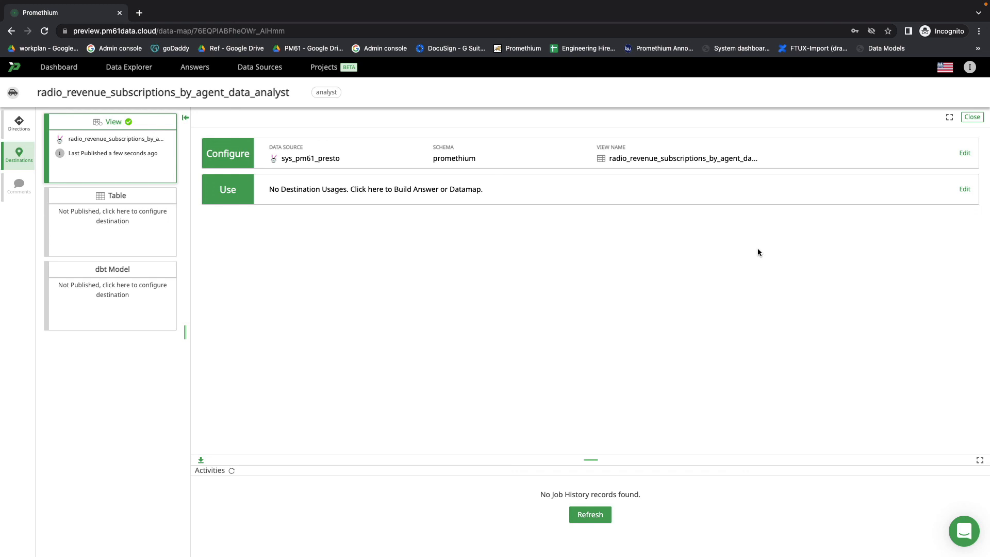
Log out of the current account
left_click(969, 68)
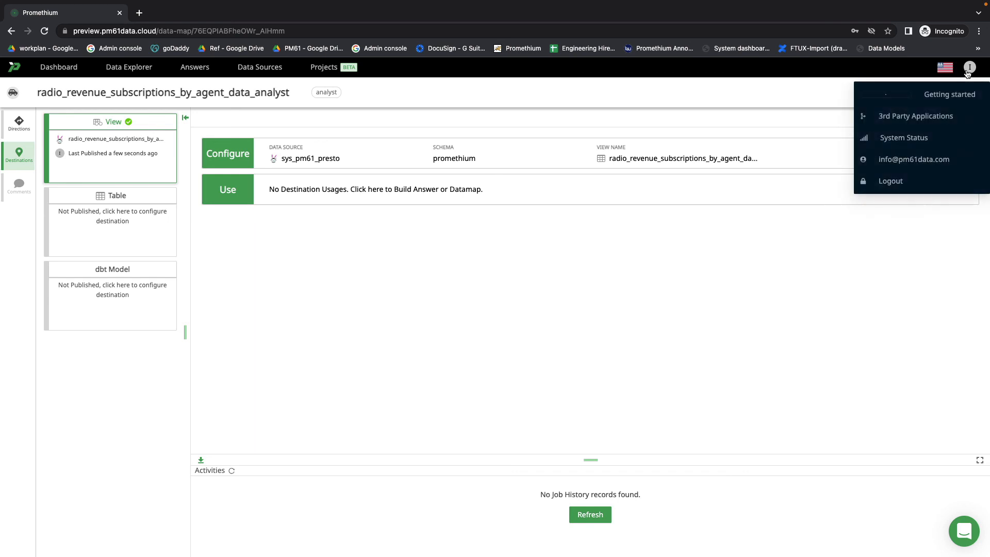
left_click(901, 181)
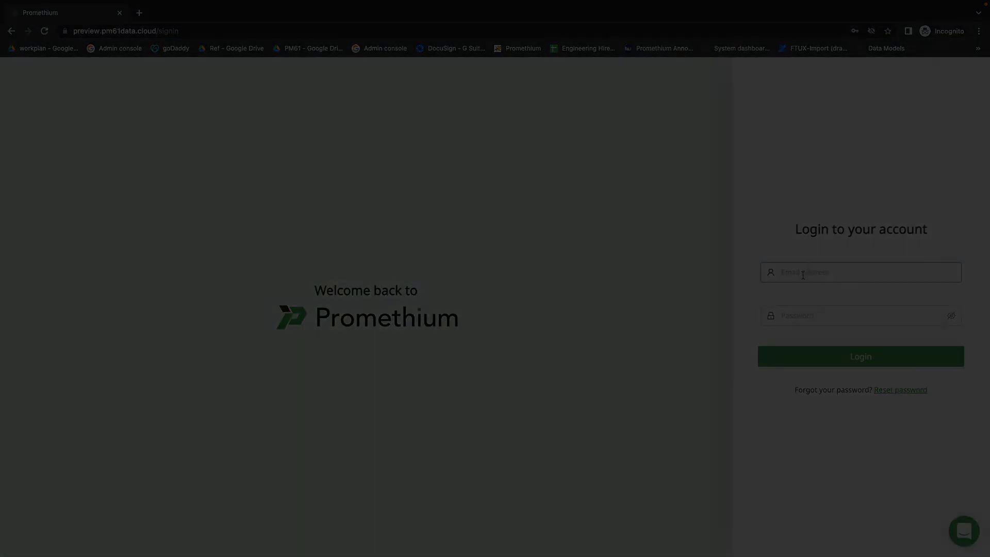